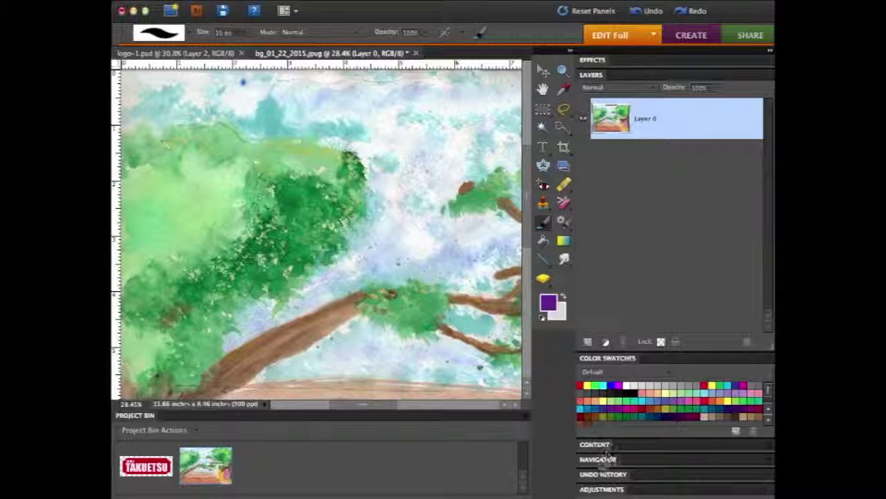
Step: Use the Clone Stamp to paint clean foliage over the pencil lines along the outer left side of the right-hand tree's crown
click(642, 410)
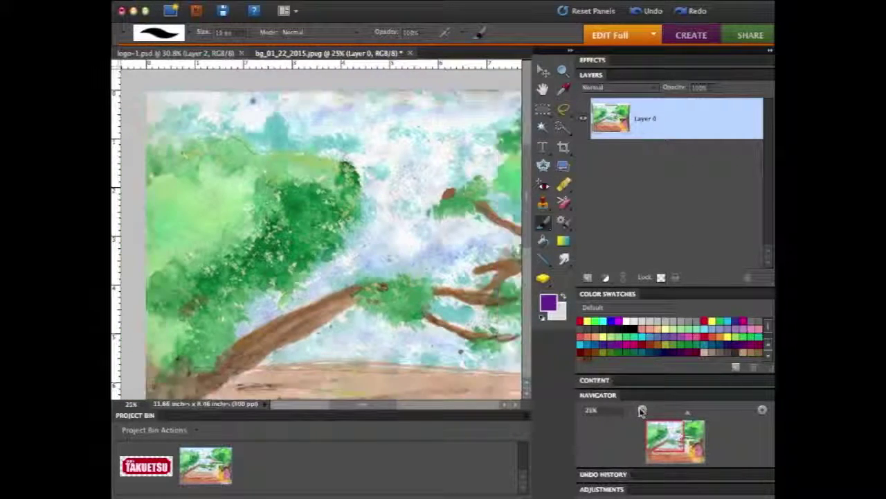
click(642, 410)
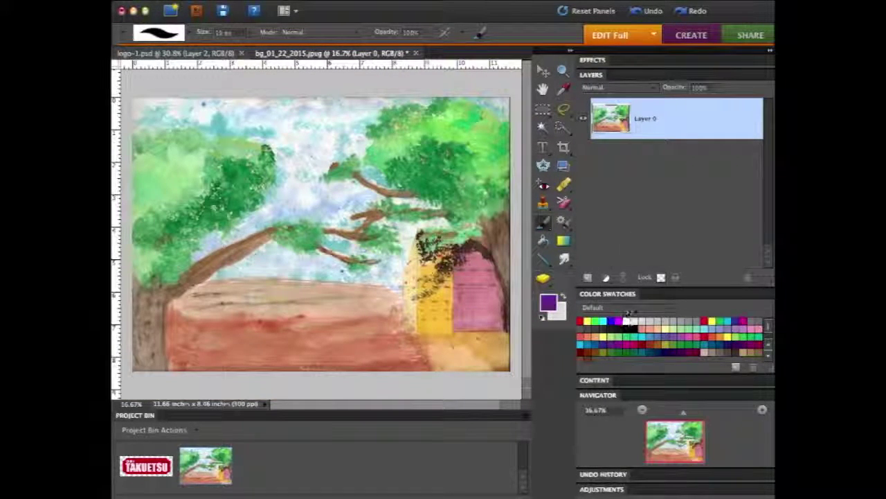
click(543, 204)
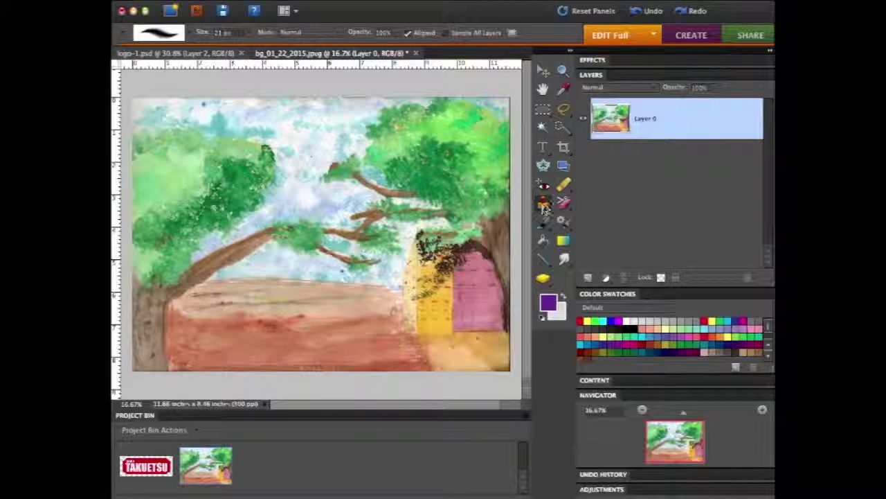
click(762, 410)
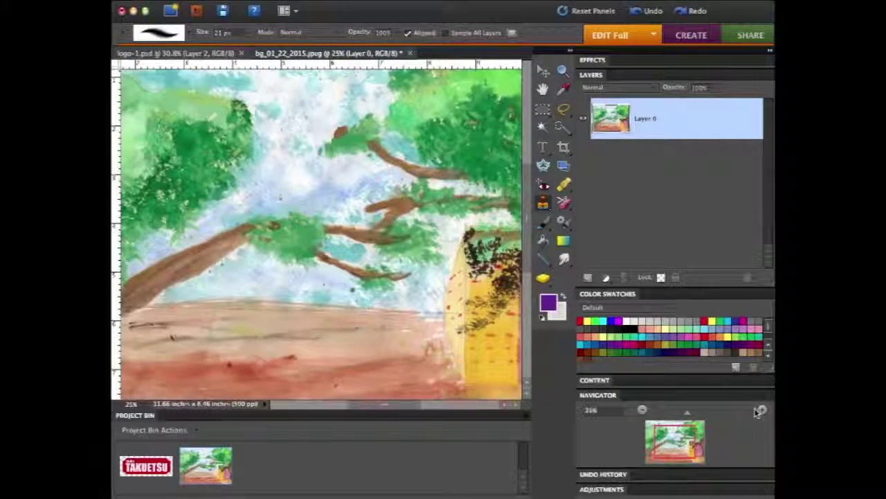
click(761, 409)
drag(388, 405, 414, 409)
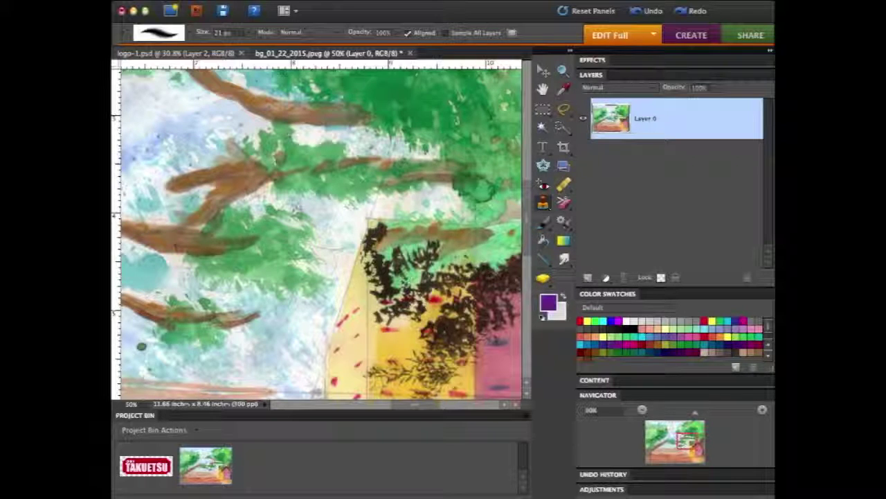
drag(526, 203, 528, 143)
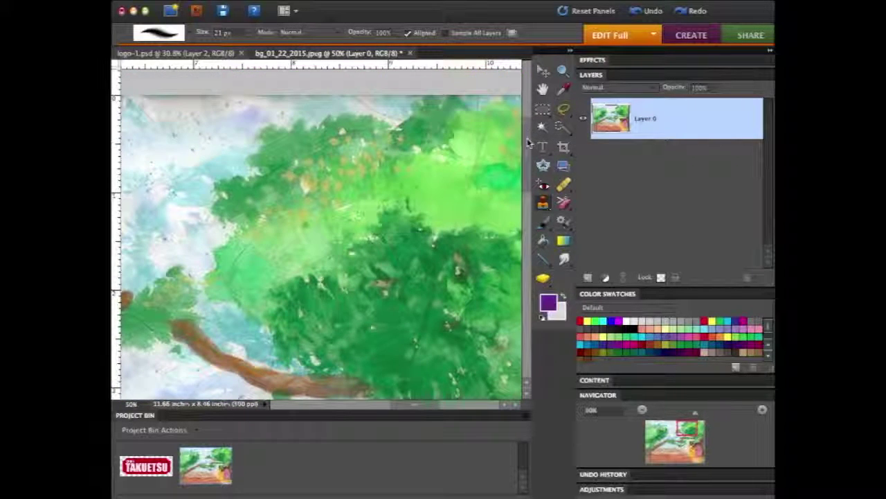
alt+click(260, 269)
mouse_move(243, 260)
mouse_down()
mouse_move(225, 283)
mouse_move(238, 297)
mouse_move(238, 279)
mouse_move(228, 277)
mouse_move(253, 239)
mouse_move(265, 247)
mouse_move(253, 239)
mouse_move(262, 227)
mouse_move(249, 190)
mouse_move(254, 201)
mouse_up()
alt+click(265, 246)
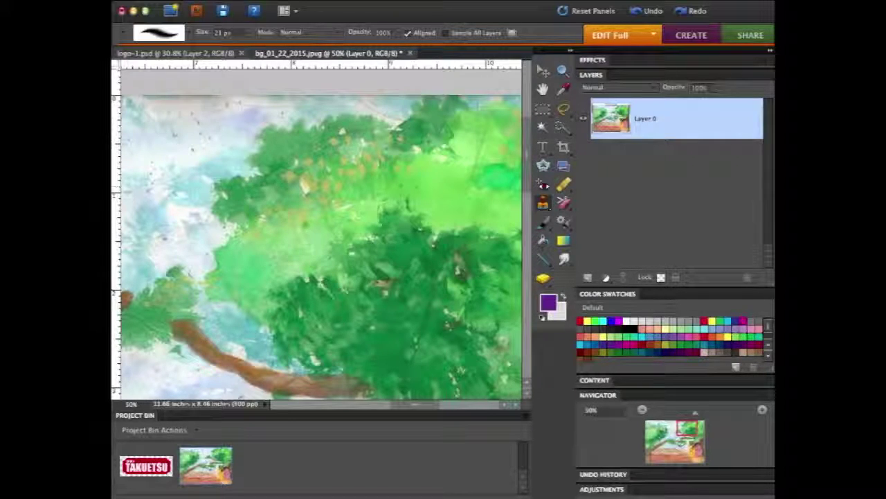
alt+click(276, 177)
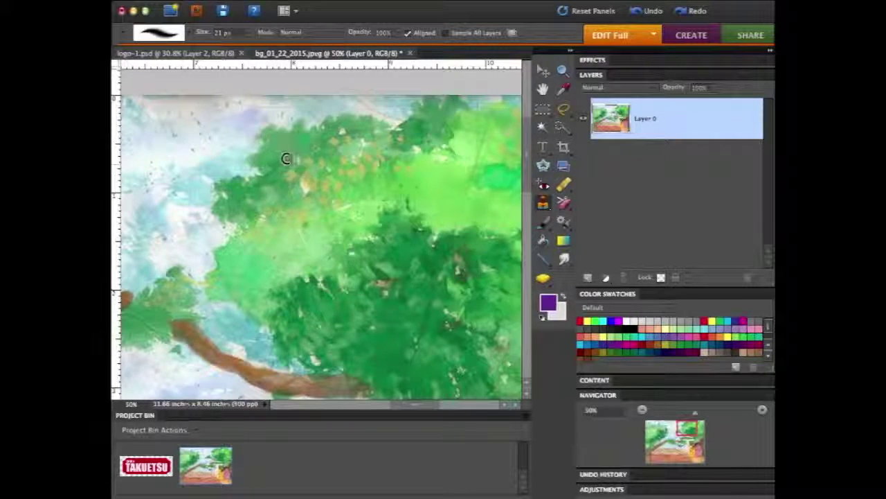
mouse_move(303, 153)
mouse_down()
mouse_move(321, 141)
mouse_move(297, 149)
mouse_move(315, 163)
mouse_move(304, 149)
mouse_move(342, 137)
mouse_move(327, 150)
mouse_move(327, 139)
mouse_move(315, 139)
mouse_move(341, 141)
mouse_move(337, 133)
mouse_move(358, 104)
mouse_move(374, 116)
mouse_move(366, 137)
mouse_move(358, 130)
mouse_move(369, 130)
mouse_move(378, 109)
mouse_up()
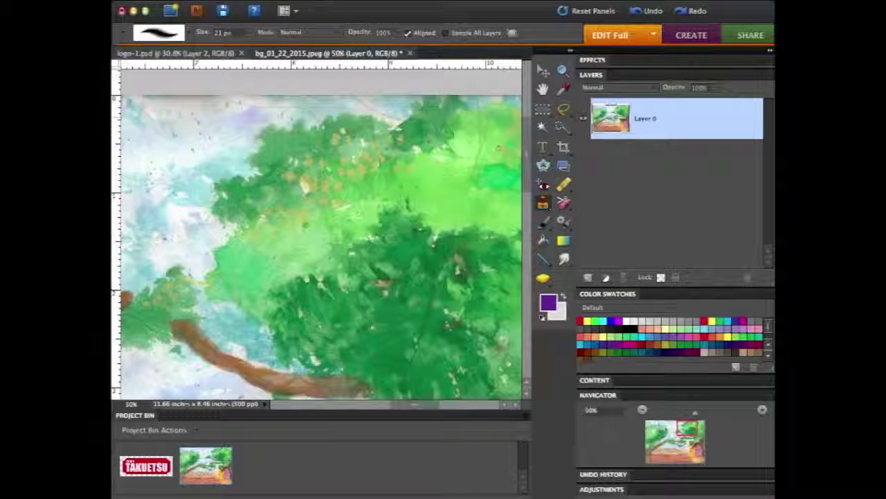
Step: Clone clean green over the vertical pencil line through the bright upper foliage and into the dark leaves of the right-hand tree
click(481, 143)
mouse_move(487, 132)
mouse_down()
mouse_move(477, 160)
mouse_move(479, 117)
mouse_up()
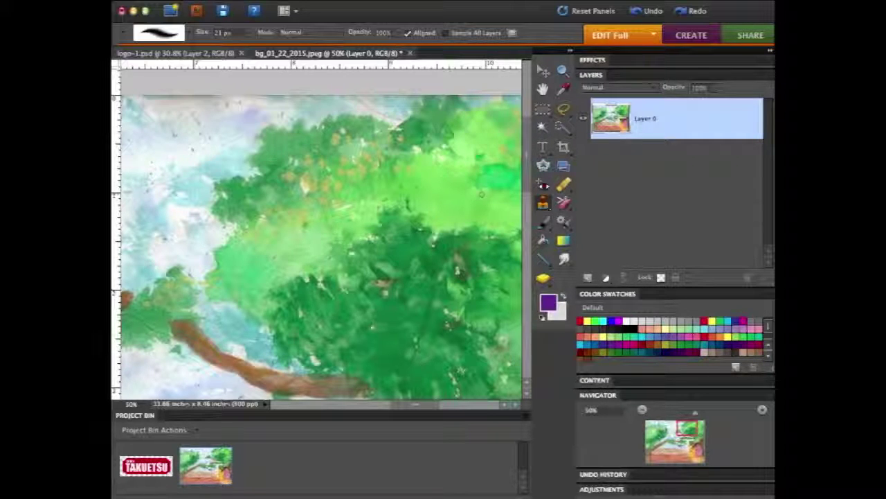
mouse_move(487, 199)
mouse_down()
mouse_move(477, 200)
mouse_move(478, 225)
mouse_move(470, 176)
mouse_move(442, 199)
mouse_move(461, 202)
mouse_move(467, 182)
mouse_move(457, 222)
mouse_move(488, 177)
mouse_move(475, 183)
mouse_move(476, 171)
mouse_up()
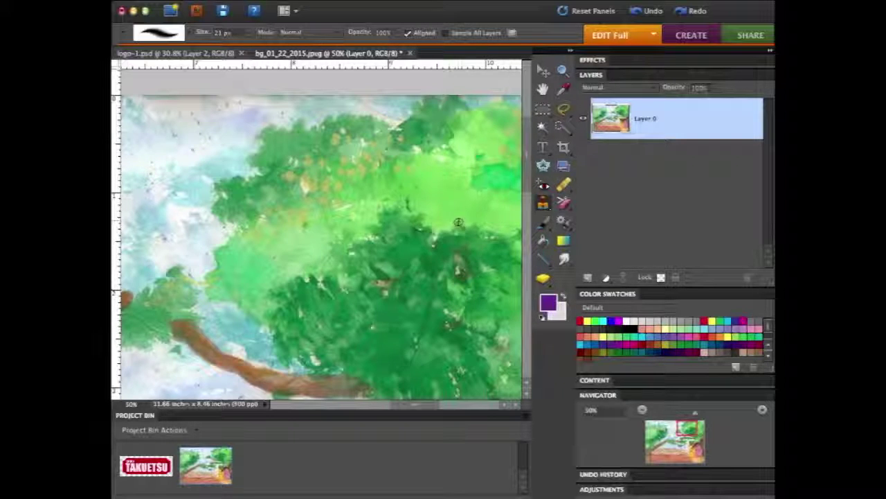
drag(454, 246, 453, 240)
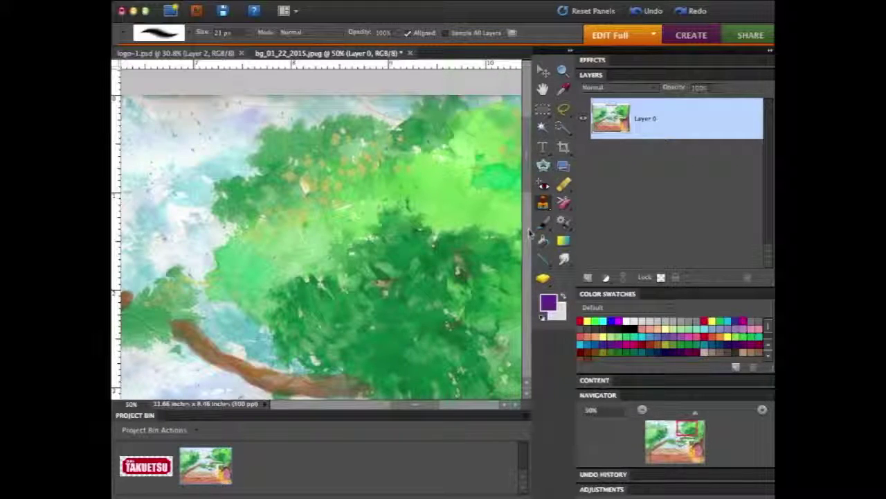
Step: Clone over the stray pencil lines in the pale gap beneath the lower branch and in the foliage just above the house
scroll(529, 234, down, 10)
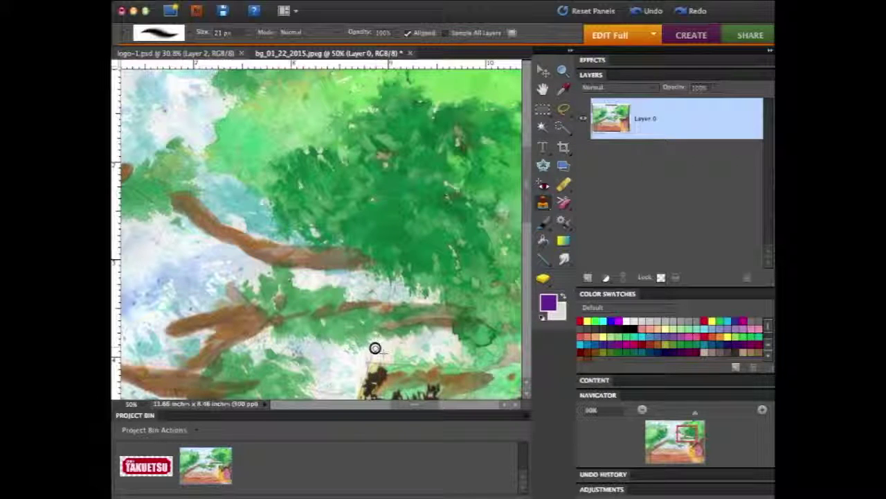
drag(382, 341, 378, 331)
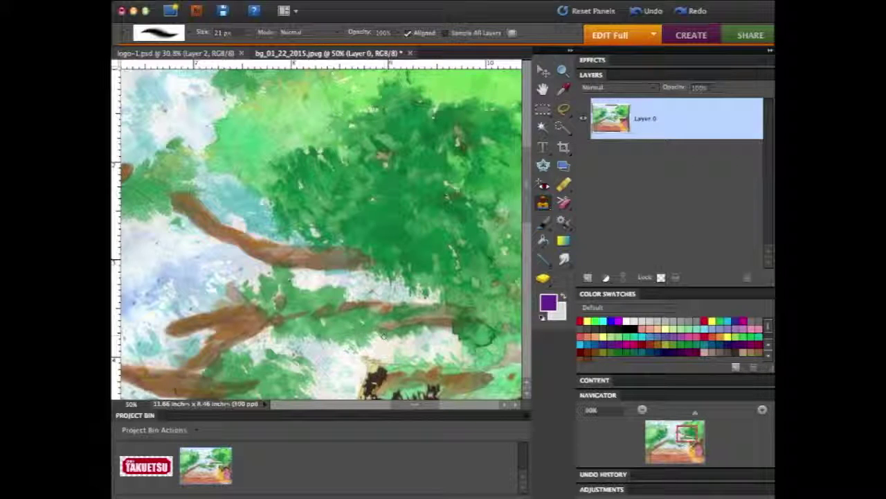
alt+click(475, 348)
drag(475, 351, 478, 360)
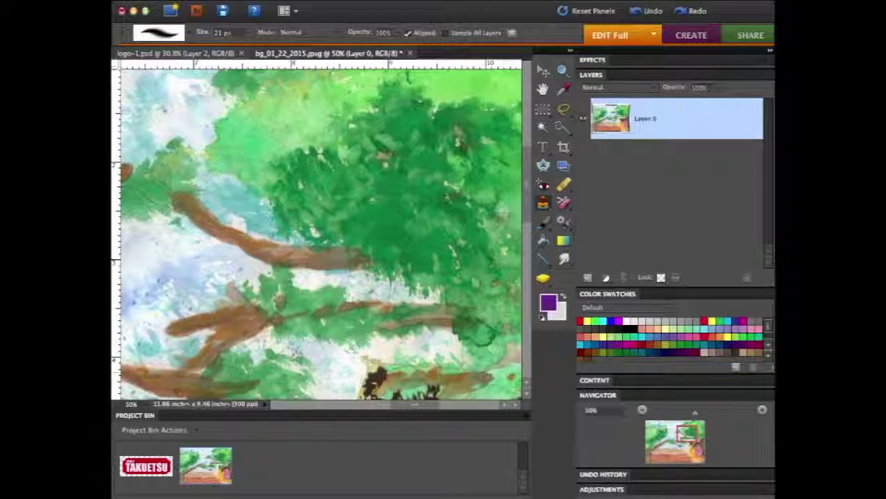
mouse_move(481, 371)
mouse_down()
mouse_move(470, 364)
mouse_move(478, 366)
mouse_up()
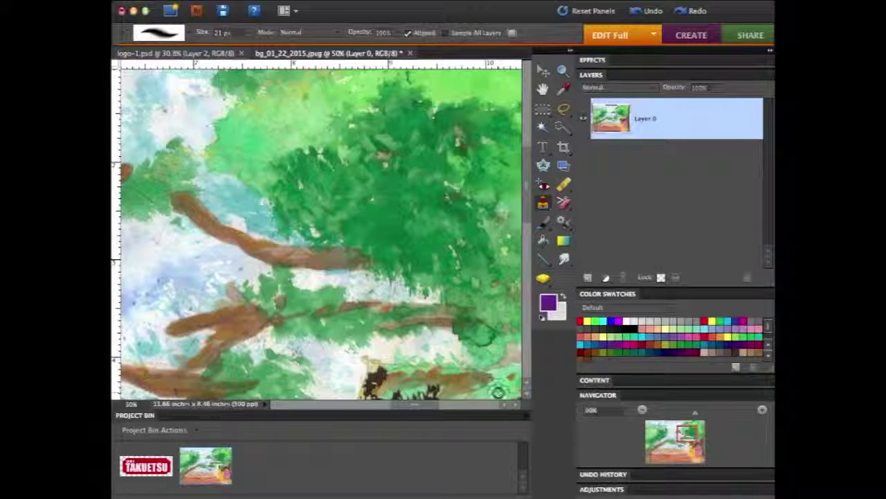
drag(492, 386, 502, 367)
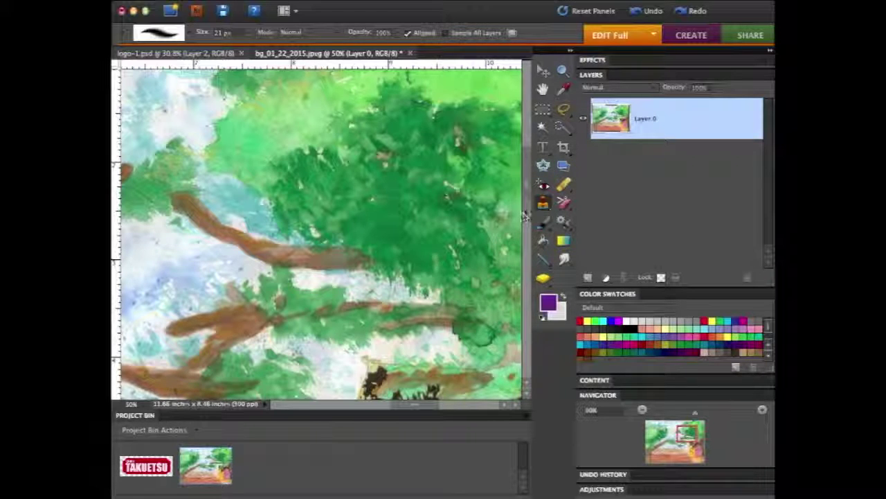
Step: Clone over the pencil outline along the lower left edge of the yellow house using nearby sand and wall colour
scroll(525, 217, down, 5)
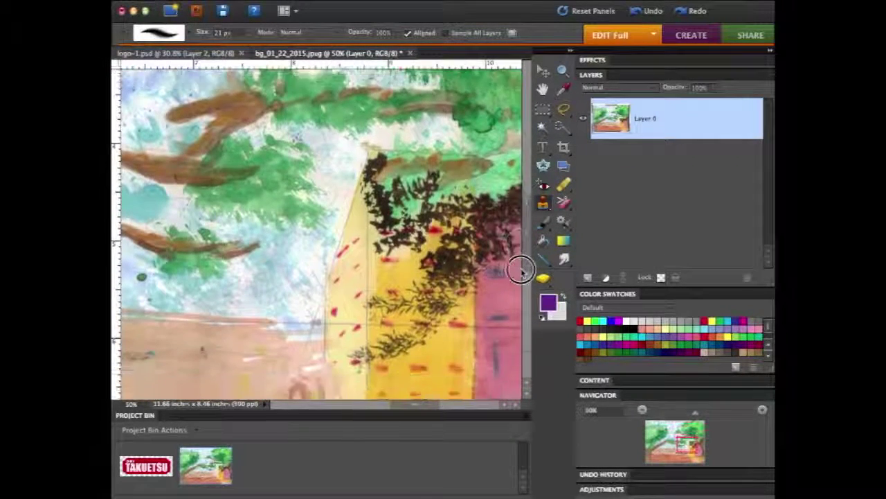
scroll(521, 270, down, 1)
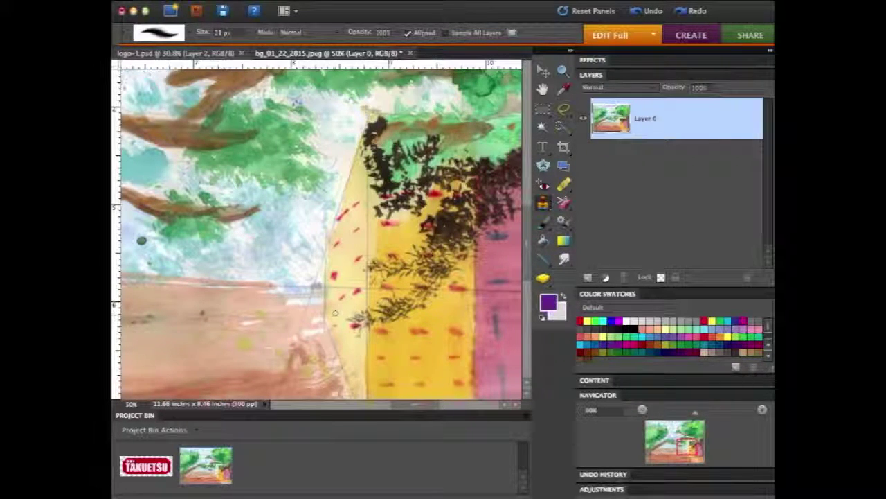
alt+click(327, 344)
click(328, 334)
click(334, 348)
alt+click(353, 256)
click(338, 316)
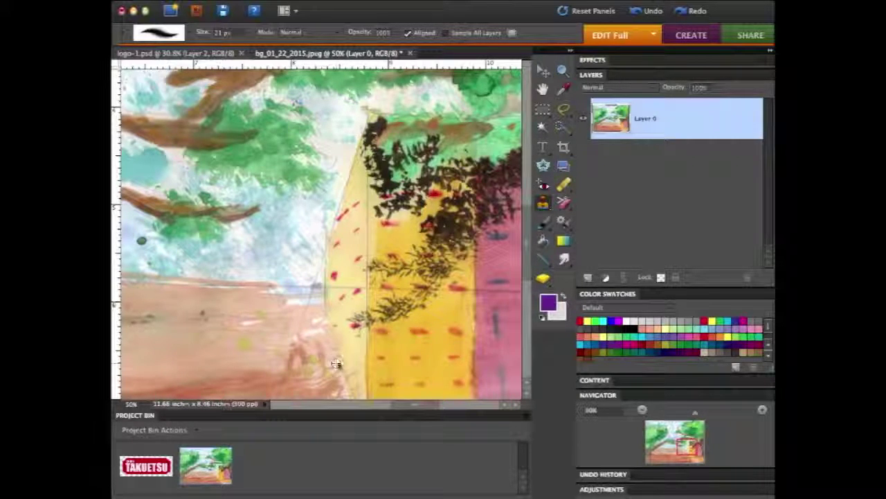
Step: Clone clean sand and sky over the stray lines beside the yellow house where the ground meets the sky
mouse_move(306, 314)
mouse_down()
mouse_move(302, 326)
mouse_move(302, 305)
mouse_move(305, 328)
mouse_up()
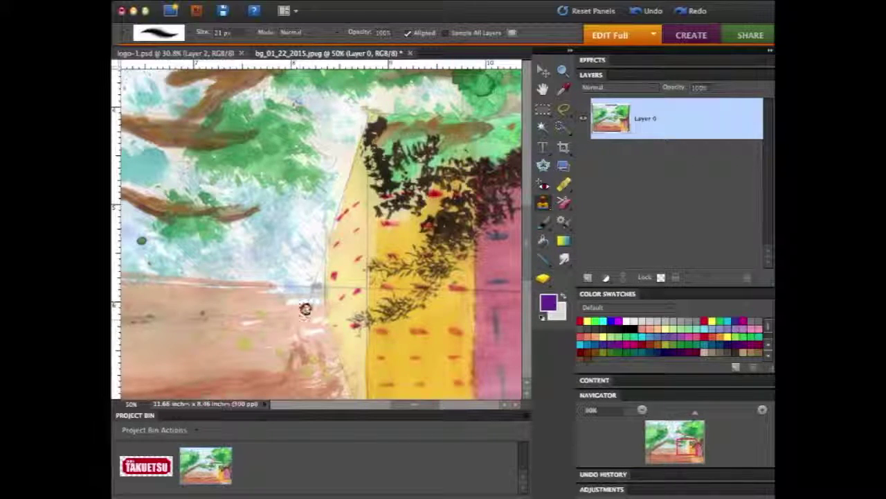
click(304, 326)
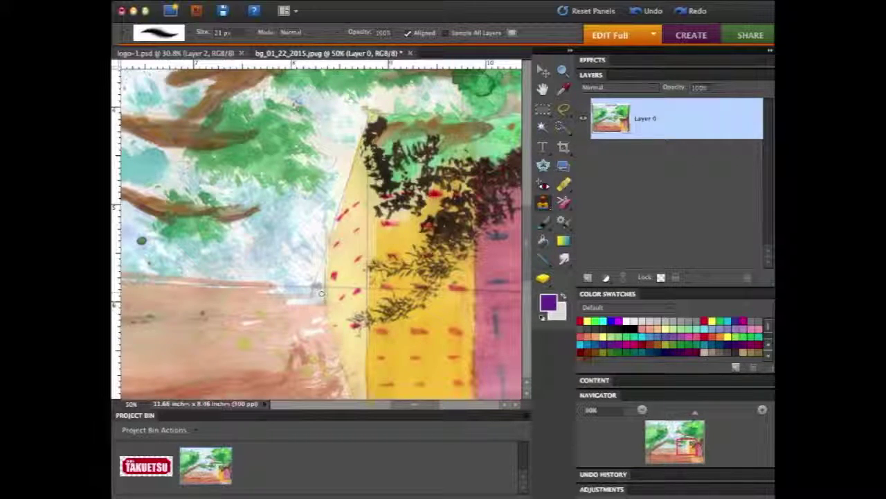
alt+click(295, 346)
mouse_move(302, 340)
mouse_down()
mouse_move(313, 291)
mouse_move(280, 287)
mouse_move(293, 301)
mouse_move(314, 292)
mouse_up()
alt+click(308, 301)
alt+click(311, 291)
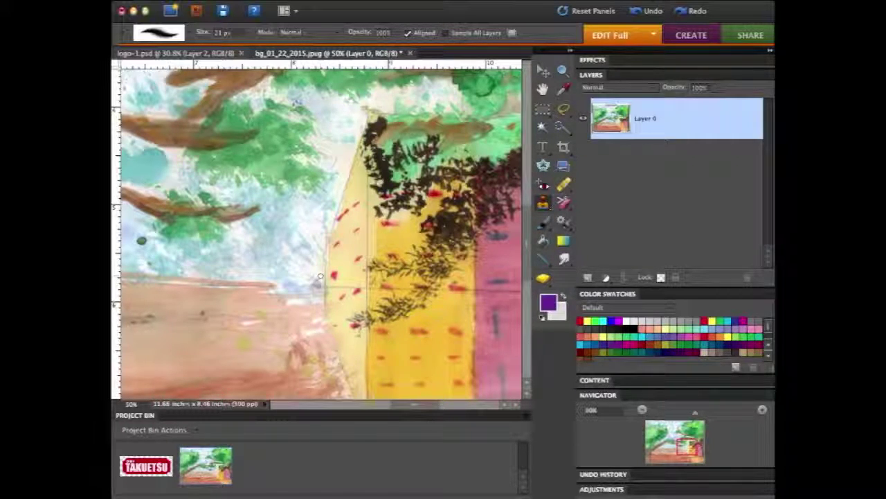
Step: Clone over the pencil outline on the yellow house's left edge and the horizontal line crossing its wall
alt+click(319, 235)
mouse_move(325, 250)
mouse_down()
mouse_move(325, 239)
mouse_move(327, 249)
mouse_up()
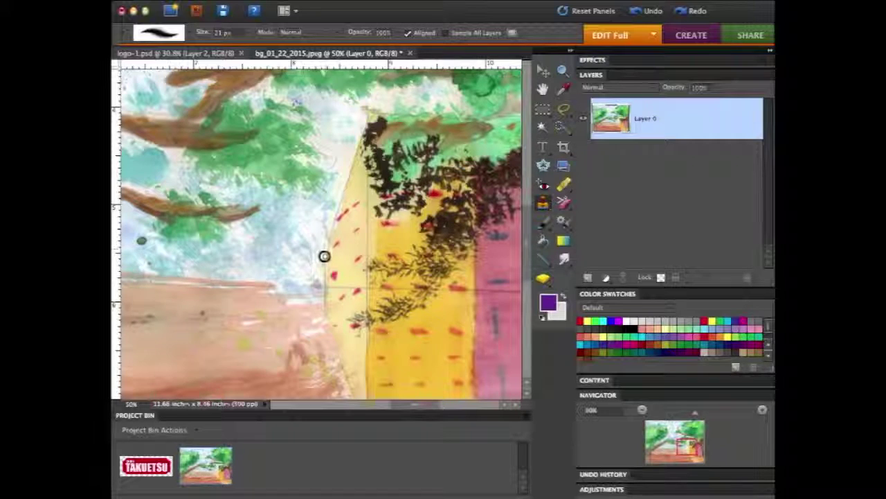
mouse_move(324, 275)
mouse_down()
mouse_move(318, 285)
mouse_move(321, 318)
mouse_up()
alt+click(332, 288)
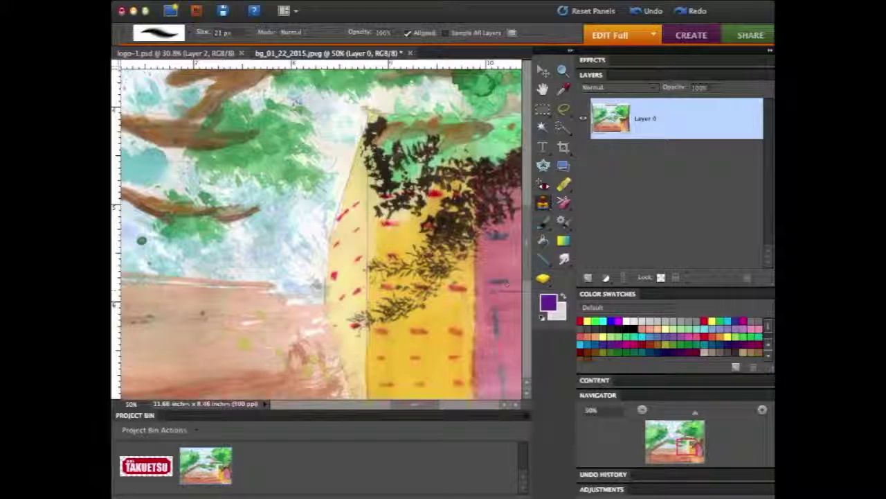
Step: Clone clean pink over the horizontal pencil line crossing the pink wall
drag(482, 291, 476, 290)
mouse_move(516, 315)
mouse_down()
mouse_move(504, 291)
mouse_move(523, 300)
mouse_move(499, 299)
mouse_up()
alt+click(506, 291)
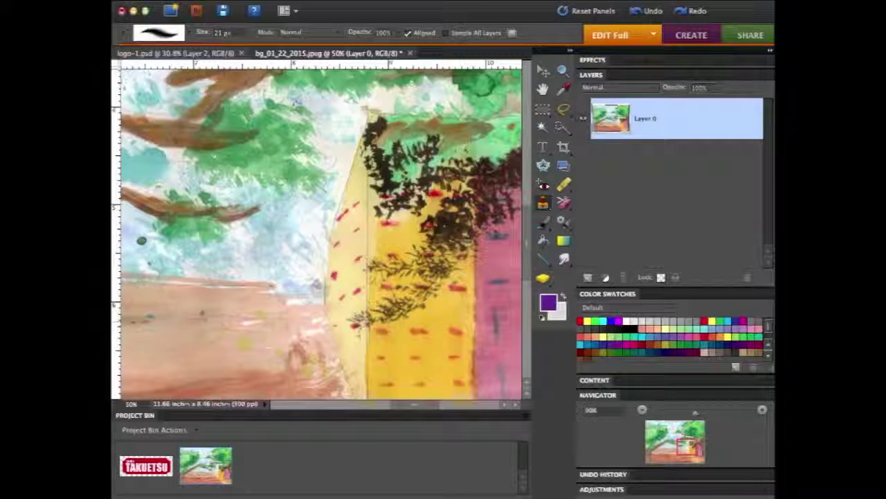
drag(507, 284, 490, 283)
Step: Save the painting to the Desktop as bg_01_22_2015.psd in Photoshop format with layers kept
scroll(449, 396, right, 8)
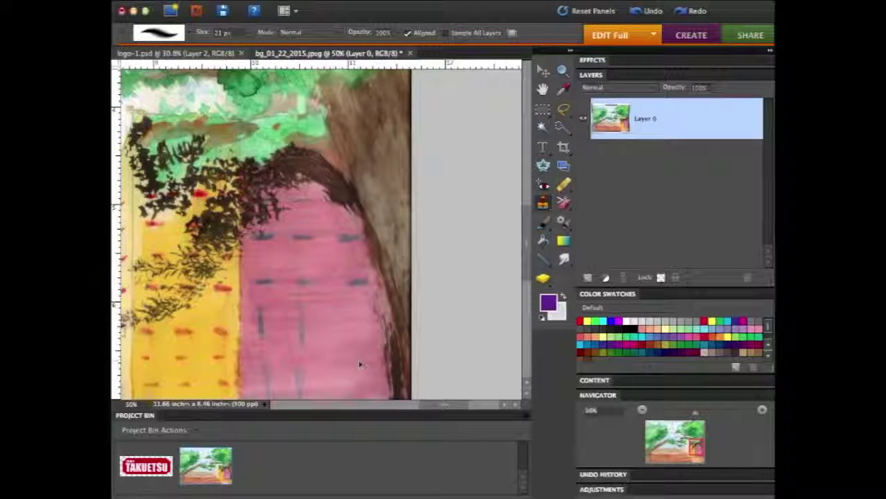
key(super+shift+s)
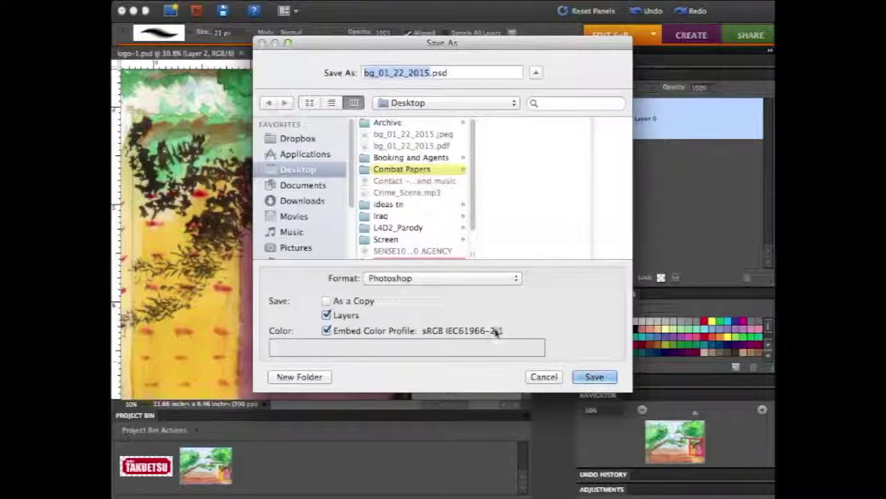
click(589, 377)
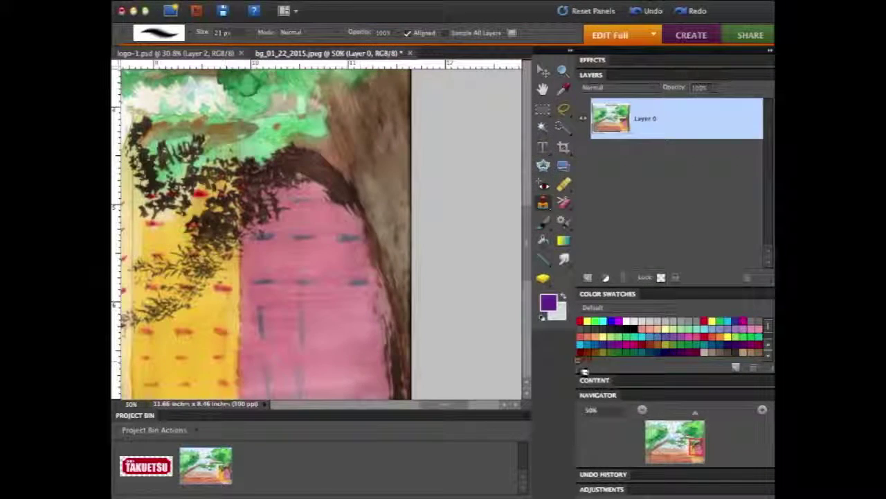
Step: Clone over the remaining stray lines around the middle branches and along the sand's horizon towards the left tree
click(445, 403)
mouse_move(272, 167)
mouse_down()
mouse_move(297, 176)
mouse_move(307, 160)
mouse_move(326, 161)
mouse_move(333, 173)
mouse_move(324, 177)
mouse_move(328, 162)
mouse_move(344, 157)
mouse_up()
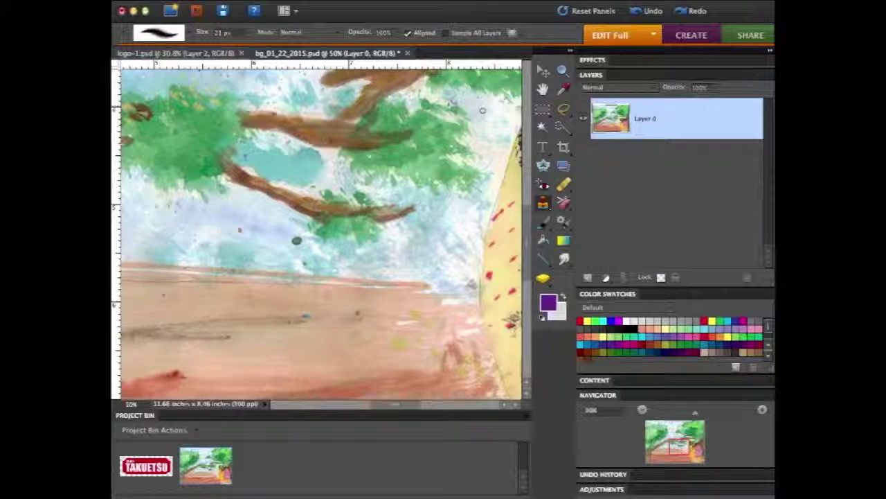
drag(392, 406, 361, 394)
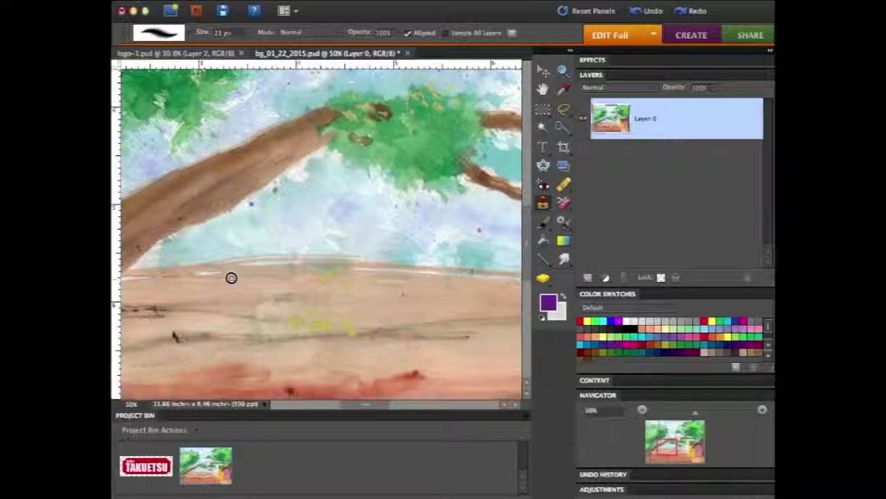
alt+click(198, 277)
drag(223, 271, 183, 282)
Step: Clone sand over the horizontal pencil line where the horizon meets the left tree's slanting branch
drag(353, 403, 315, 403)
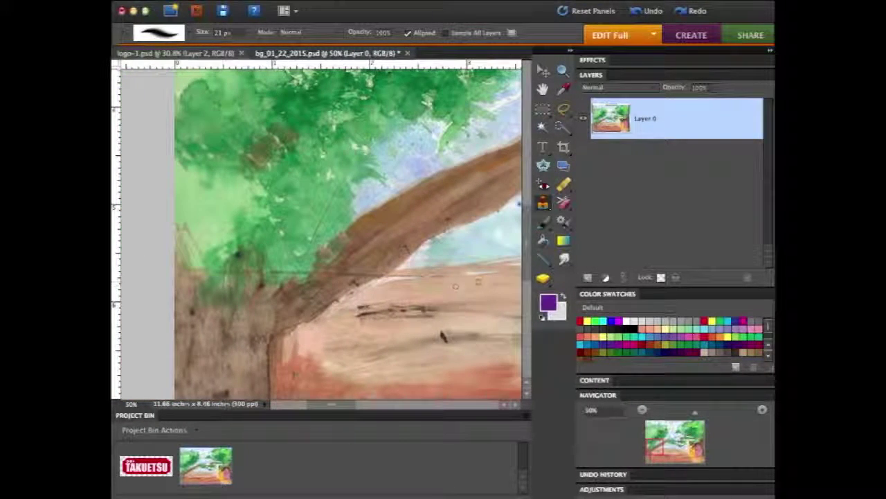
mouse_move(417, 273)
mouse_down()
mouse_move(390, 277)
mouse_move(383, 293)
mouse_move(344, 274)
mouse_move(335, 281)
mouse_up()
alt+click(339, 291)
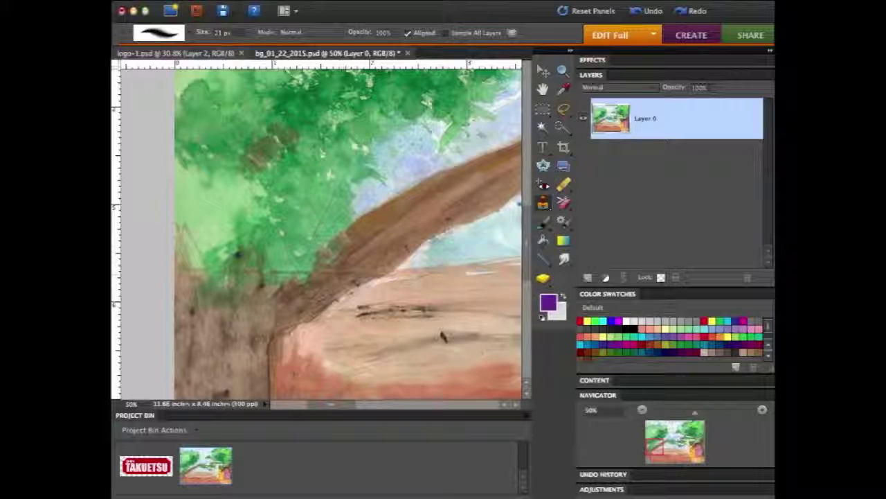
Step: Clone clean leaves over the diagonal pencil line in the left tree's foliage above the slanting branch
alt+click(320, 194)
drag(327, 215, 371, 138)
alt+click(308, 211)
drag(317, 240, 307, 273)
click(302, 273)
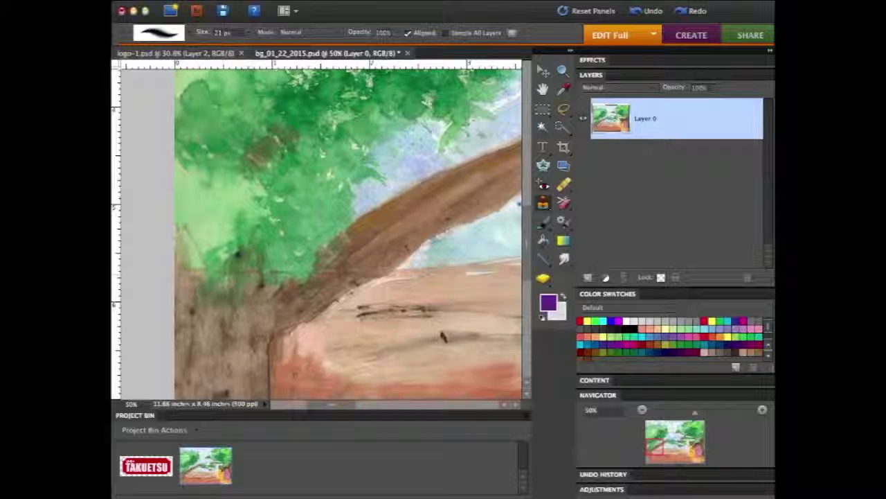
Step: Clone bark and leaf texture over the horizontal pencil line crossing the left tree's branch base and lower foliage
alt+click(320, 284)
mouse_move(327, 270)
mouse_down()
mouse_move(314, 290)
mouse_move(338, 281)
mouse_up()
alt+click(279, 255)
mouse_move(287, 272)
mouse_down()
mouse_move(266, 275)
mouse_move(248, 258)
mouse_move(260, 285)
mouse_move(234, 267)
mouse_move(218, 296)
mouse_move(247, 292)
mouse_up()
mouse_move(284, 258)
mouse_down()
mouse_move(285, 272)
mouse_move(270, 269)
mouse_up()
drag(350, 267, 343, 282)
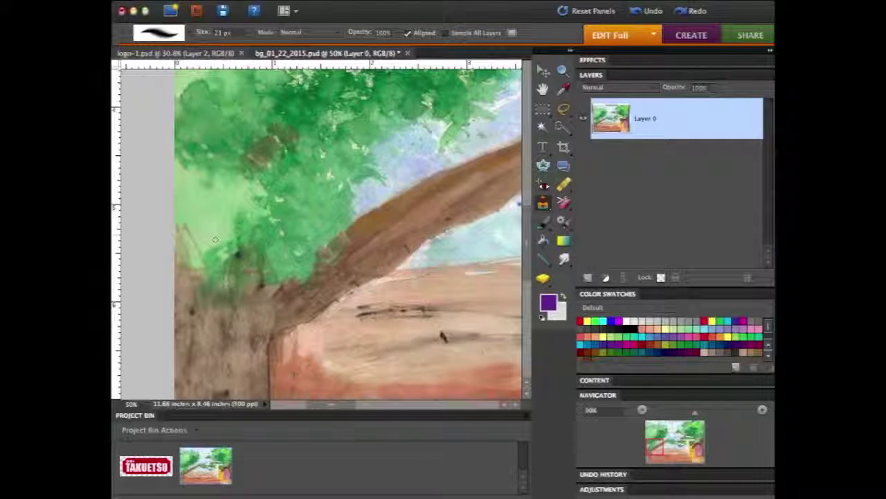
Step: Clone clean texture over the dark pencil marks where the left tree's foliage meets its trunk
alt+click(214, 271)
mouse_move(209, 261)
mouse_down()
mouse_move(223, 272)
mouse_move(187, 271)
mouse_move(233, 270)
mouse_up()
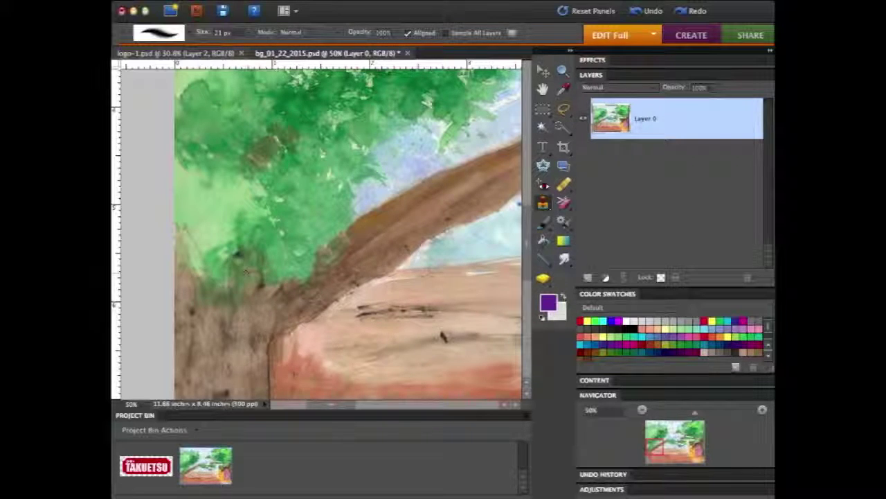
Step: Clone sand over the stray pencil and white lines along the horizon's right part, up to the yellow wall
drag(340, 404, 415, 403)
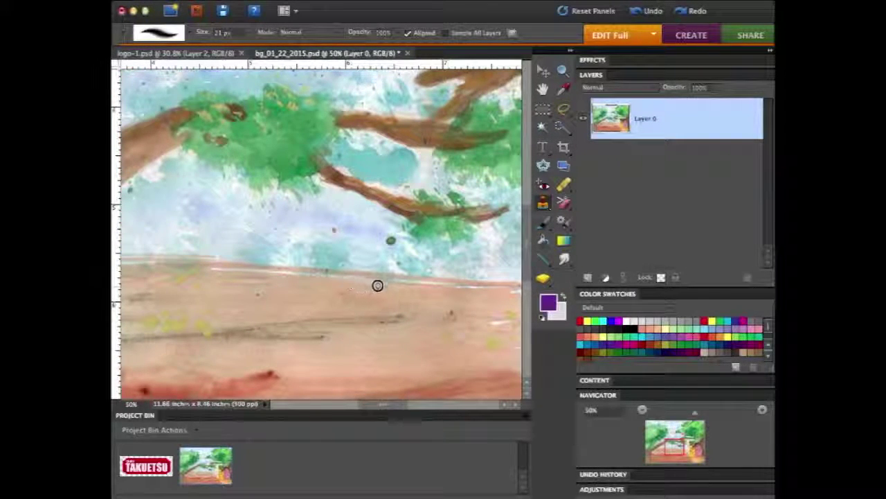
drag(392, 404, 413, 404)
mouse_move(307, 288)
mouse_down()
mouse_move(338, 296)
mouse_move(356, 289)
mouse_move(348, 287)
mouse_up()
alt+click(361, 326)
mouse_move(402, 301)
mouse_down()
mouse_move(365, 288)
mouse_move(401, 289)
mouse_move(381, 293)
mouse_move(405, 274)
mouse_move(389, 319)
mouse_move(394, 293)
mouse_move(365, 293)
mouse_move(415, 297)
mouse_move(409, 305)
mouse_move(385, 299)
mouse_move(383, 317)
mouse_move(396, 293)
mouse_move(407, 302)
mouse_move(390, 310)
mouse_move(411, 302)
mouse_up()
alt+click(384, 319)
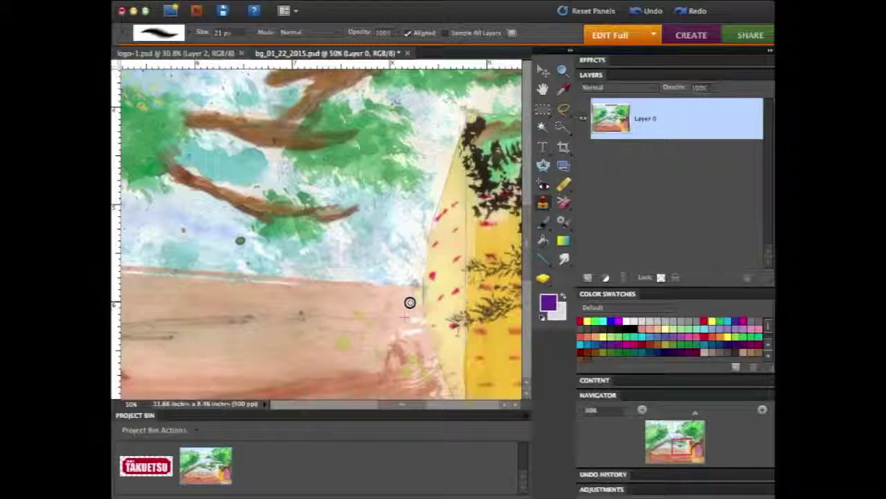
Step: Clone sand over the pencil line and white specks along the lower outer edge of the pale yellow wall
drag(415, 346, 416, 322)
key(super+z)
drag(420, 314, 419, 294)
drag(416, 329, 422, 342)
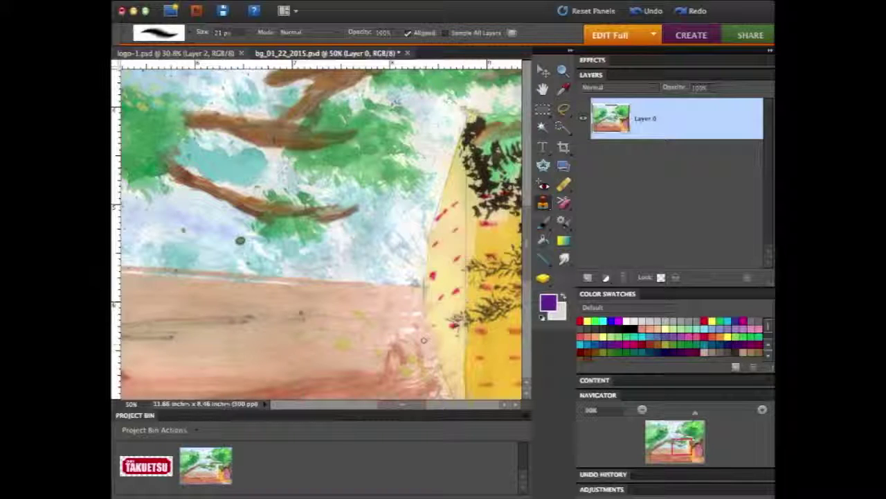
mouse_move(355, 315)
mouse_down()
mouse_move(370, 300)
mouse_move(412, 303)
mouse_move(418, 293)
mouse_move(405, 315)
mouse_up()
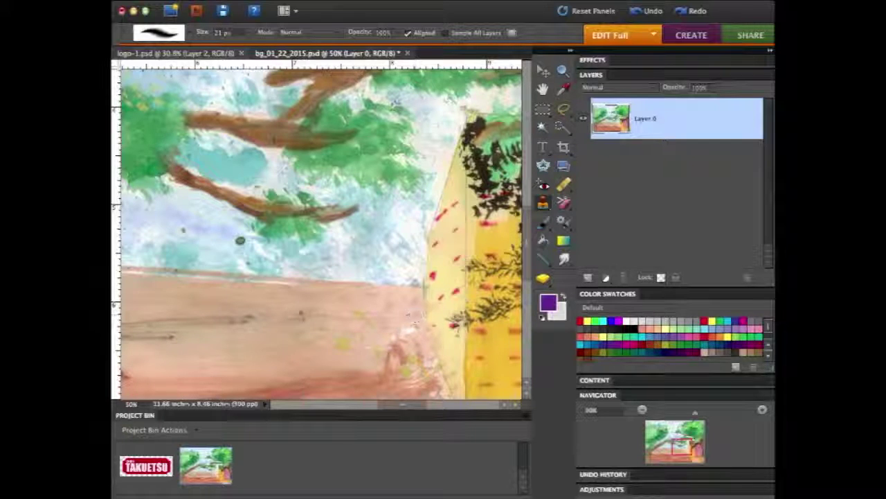
mouse_move(420, 315)
mouse_down()
mouse_move(396, 323)
mouse_move(420, 314)
mouse_move(418, 327)
mouse_move(389, 329)
mouse_move(413, 330)
mouse_move(415, 343)
mouse_move(393, 332)
mouse_move(425, 328)
mouse_move(388, 336)
mouse_move(429, 320)
mouse_up()
alt+click(409, 331)
alt+click(408, 331)
alt+click(431, 355)
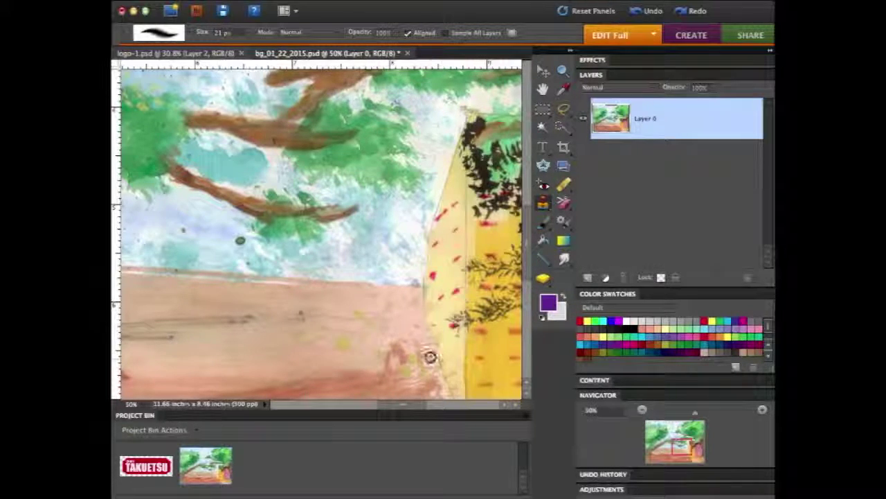
Step: Clone sand over the white streaks and stray lines along the horizon, working back to the left tree's slanting branch
drag(178, 284, 262, 283)
drag(322, 290, 315, 285)
click(300, 317)
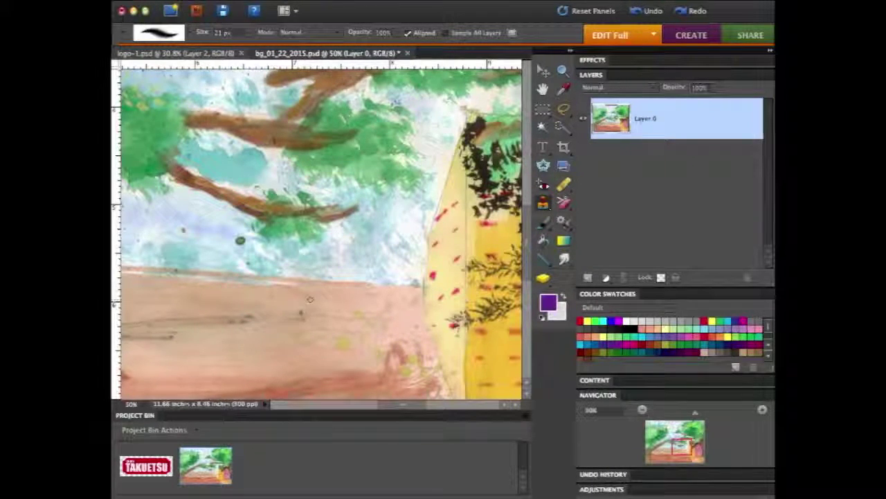
alt+click(211, 308)
mouse_move(234, 295)
mouse_down()
mouse_move(305, 285)
mouse_move(178, 277)
mouse_up()
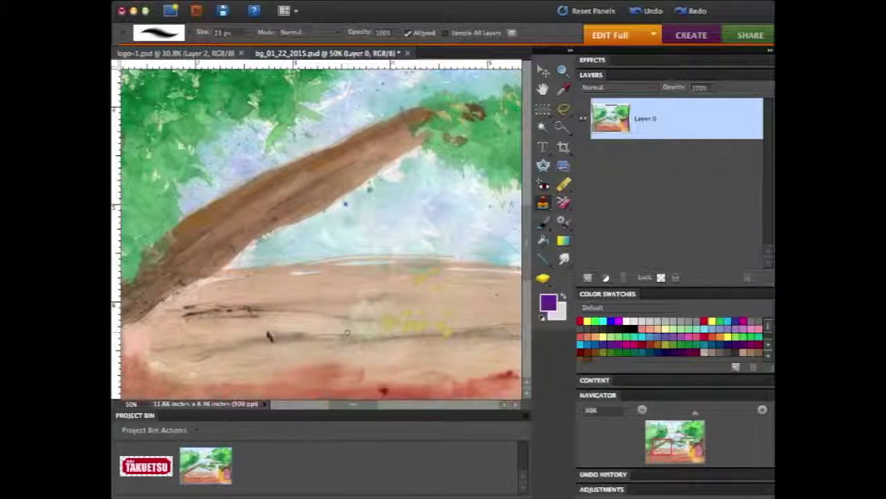
drag(353, 404, 370, 406)
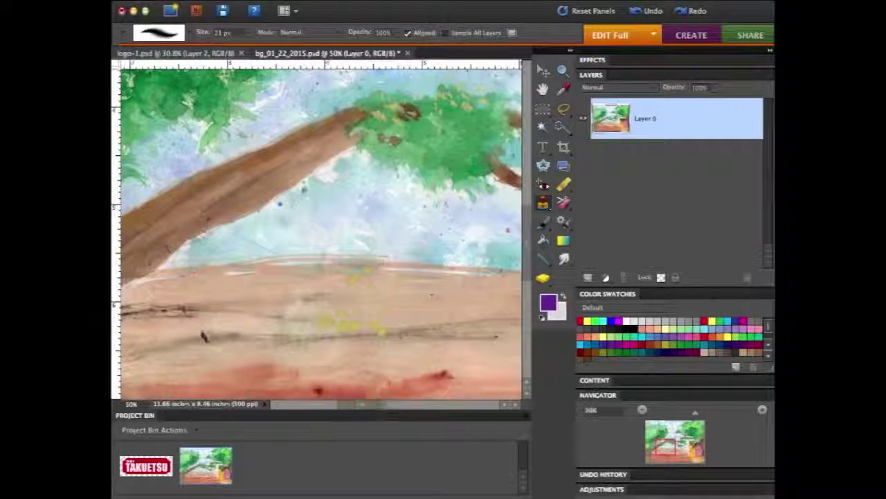
mouse_move(496, 278)
mouse_down()
mouse_move(400, 268)
mouse_move(387, 292)
mouse_move(387, 274)
mouse_move(314, 265)
mouse_move(327, 262)
mouse_move(263, 269)
mouse_move(382, 271)
mouse_move(386, 262)
mouse_move(370, 258)
mouse_move(303, 269)
mouse_move(350, 261)
mouse_move(287, 258)
mouse_move(256, 274)
mouse_move(222, 273)
mouse_move(272, 261)
mouse_move(229, 270)
mouse_up()
alt+click(238, 296)
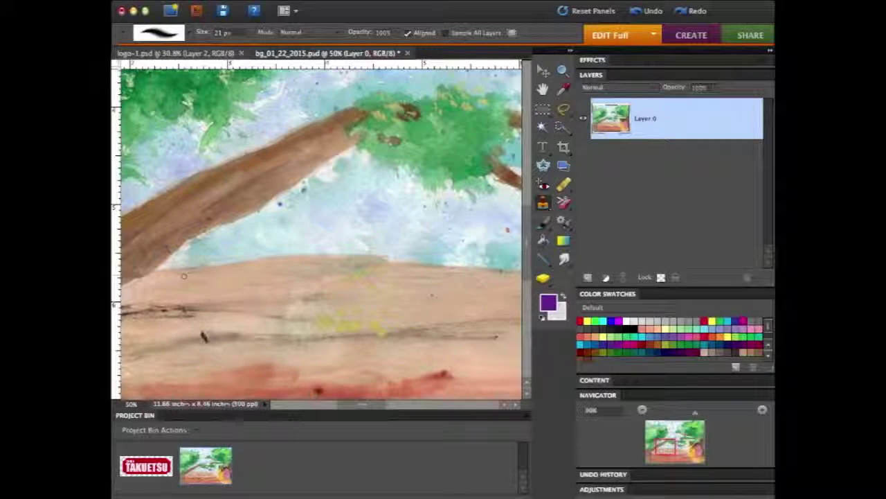
Step: Clone over the pencil line along the slanted outer edge of the pale yellow wall, down to the horizon
drag(361, 404, 424, 405)
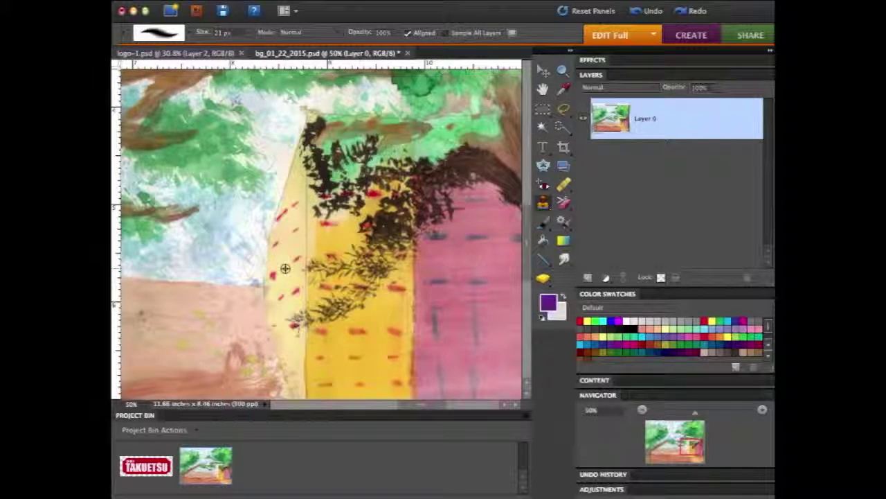
drag(275, 232, 291, 212)
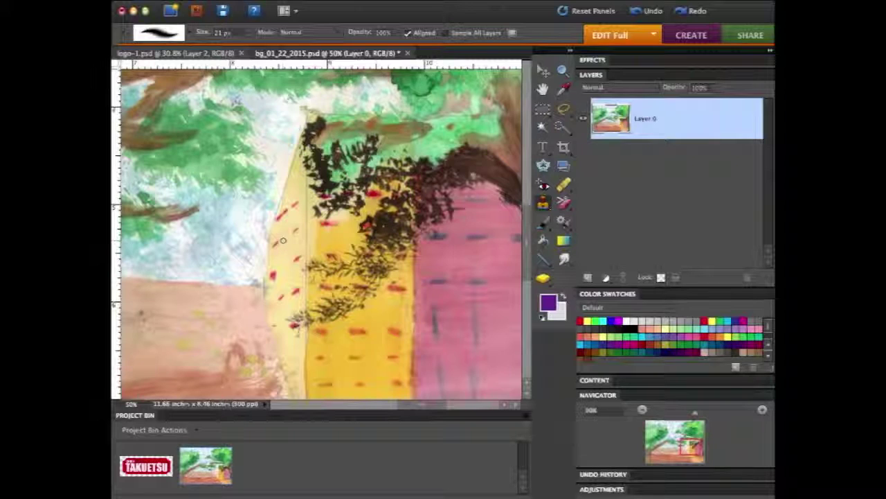
mouse_move(285, 200)
mouse_down()
mouse_move(292, 198)
mouse_move(279, 218)
mouse_up()
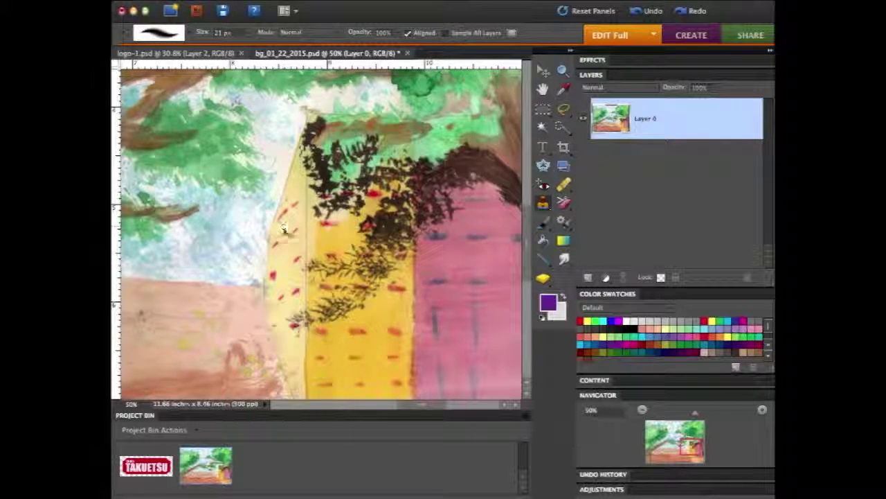
mouse_move(282, 227)
mouse_down()
mouse_move(287, 188)
mouse_move(282, 204)
mouse_up()
mouse_move(268, 242)
mouse_down()
mouse_move(286, 187)
mouse_move(281, 202)
mouse_up()
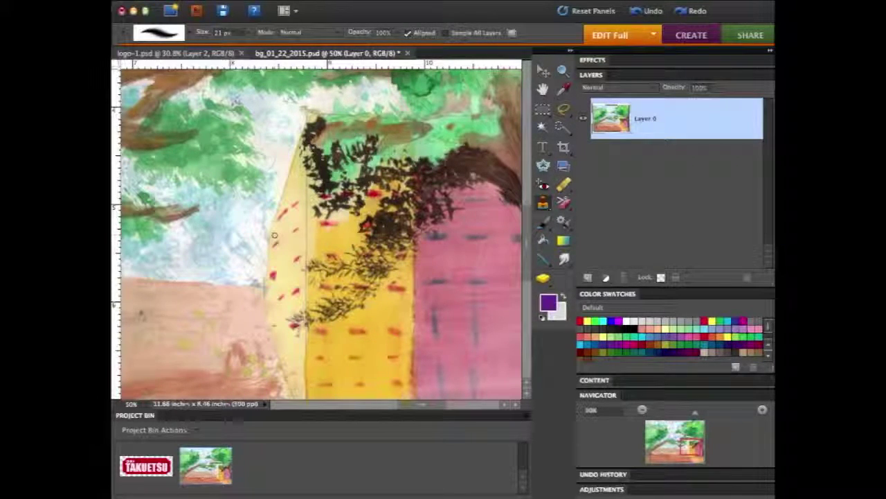
mouse_move(289, 160)
mouse_down()
mouse_move(281, 168)
mouse_move(261, 258)
mouse_up()
mouse_move(262, 291)
mouse_down()
mouse_move(261, 243)
mouse_move(269, 241)
mouse_move(263, 295)
mouse_move(255, 225)
mouse_move(265, 298)
mouse_move(261, 270)
mouse_move(264, 298)
mouse_up()
alt+click(261, 270)
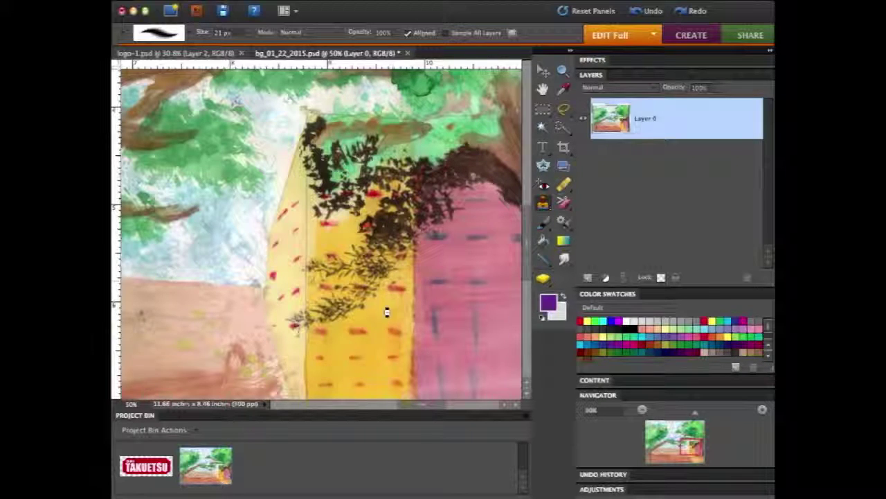
Step: Examine the right tree, the building and the whole painting for remaining pencil lines
click(412, 403)
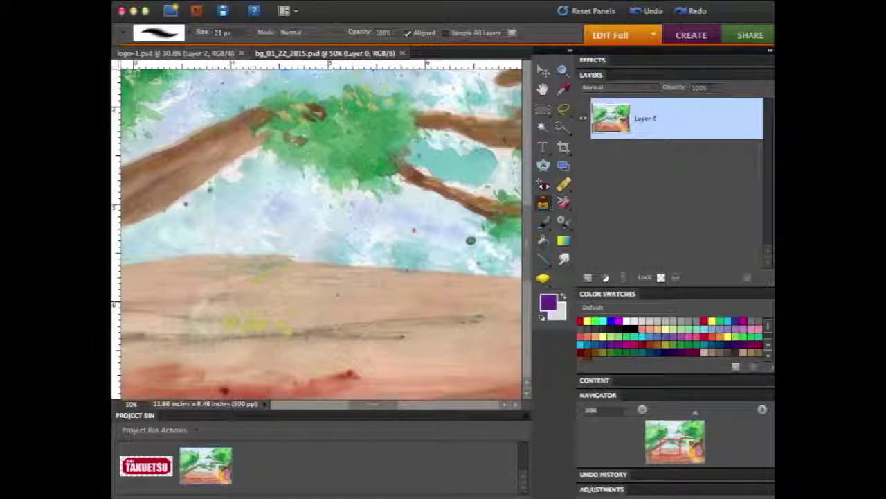
mouse_move(388, 404)
mouse_down()
mouse_move(461, 410)
mouse_move(451, 391)
mouse_up()
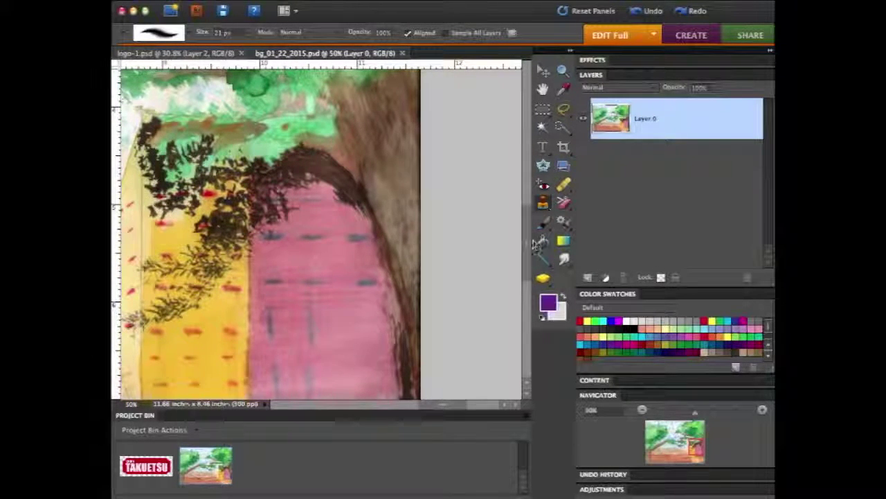
scroll(522, 218, up, 10)
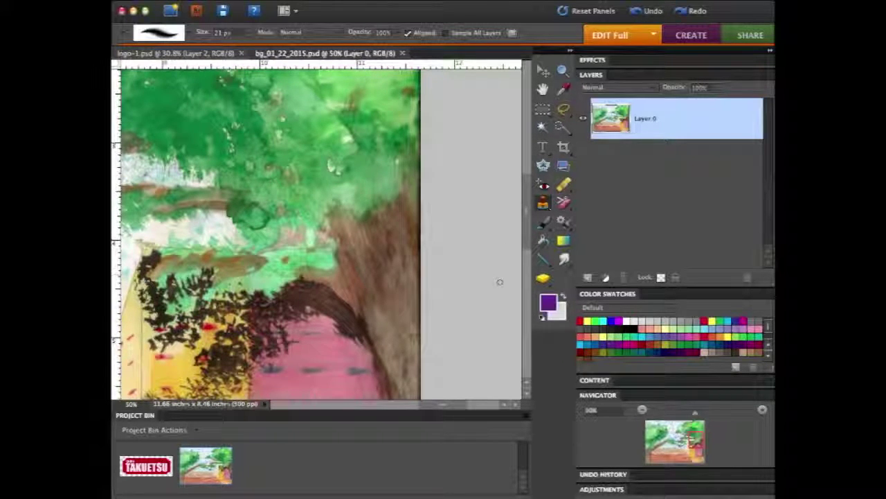
click(642, 409)
click(641, 410)
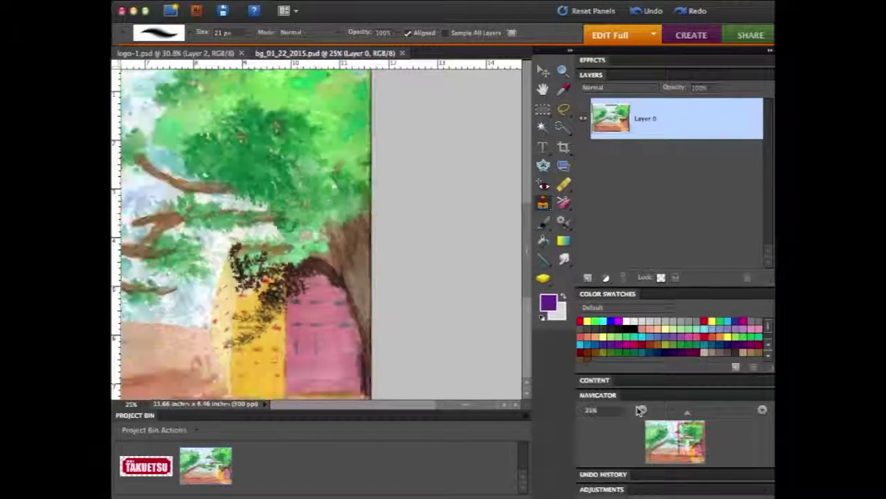
drag(471, 402, 384, 402)
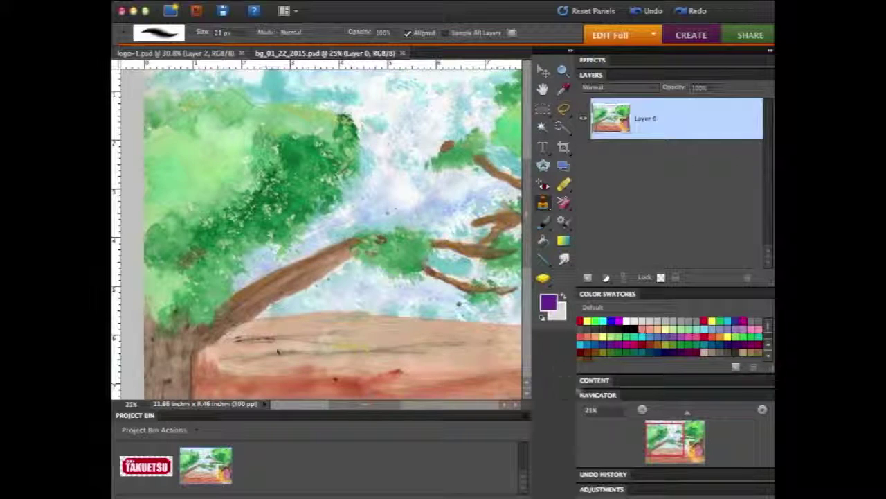
click(642, 410)
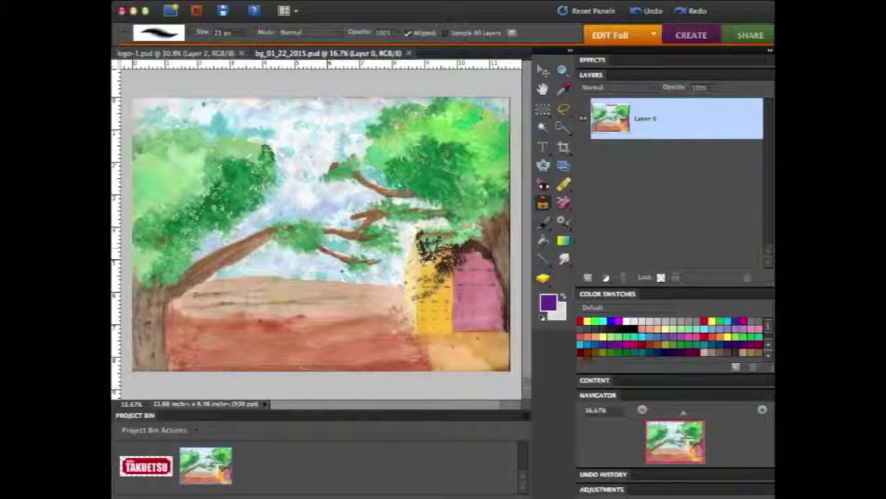
Step: Clone red ground over the slanting pencil line in the foreground beside the yellow wall
click(763, 410)
click(762, 411)
click(763, 410)
scroll(521, 287, down, 3)
scroll(521, 288, down, 5)
drag(388, 406, 441, 408)
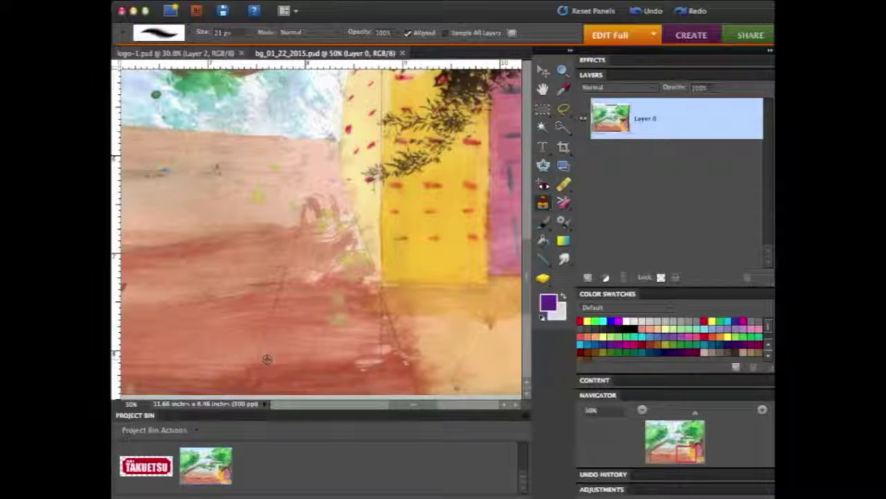
mouse_move(259, 357)
mouse_down()
mouse_move(273, 301)
mouse_move(297, 281)
mouse_up()
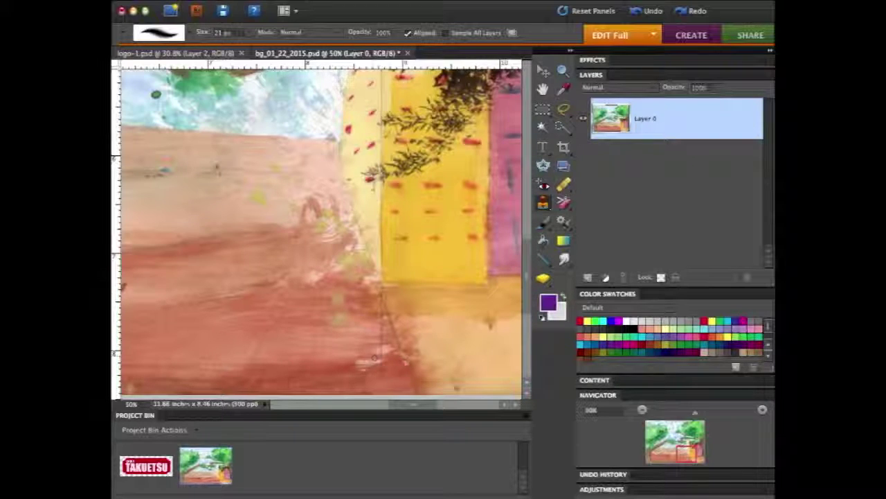
Step: Clone ground texture over the pencil lines running down from the yellow wall's bottom corner between the red and tan ground
drag(380, 364, 378, 300)
alt+click(323, 377)
mouse_move(383, 382)
mouse_down()
mouse_move(383, 363)
mouse_move(412, 370)
mouse_move(388, 316)
mouse_move(402, 348)
mouse_up()
alt+click(402, 374)
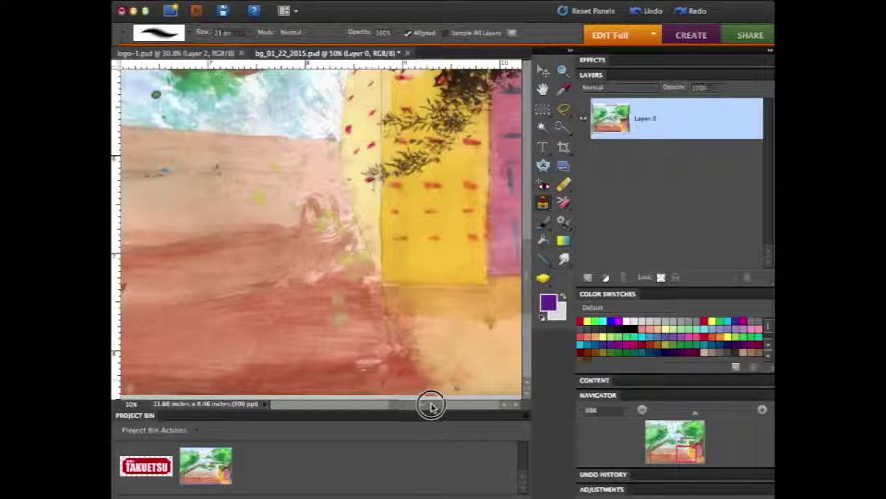
Step: Clone tan ground over the faint pencil lines in front of the pink and yellow walls
drag(427, 404, 450, 408)
alt+click(390, 350)
mouse_move(373, 364)
mouse_down()
mouse_move(288, 296)
mouse_move(340, 320)
mouse_move(266, 280)
mouse_move(280, 309)
mouse_move(294, 293)
mouse_move(279, 297)
mouse_move(336, 327)
mouse_move(330, 319)
mouse_move(344, 339)
mouse_move(312, 322)
mouse_move(338, 339)
mouse_up()
alt+click(338, 319)
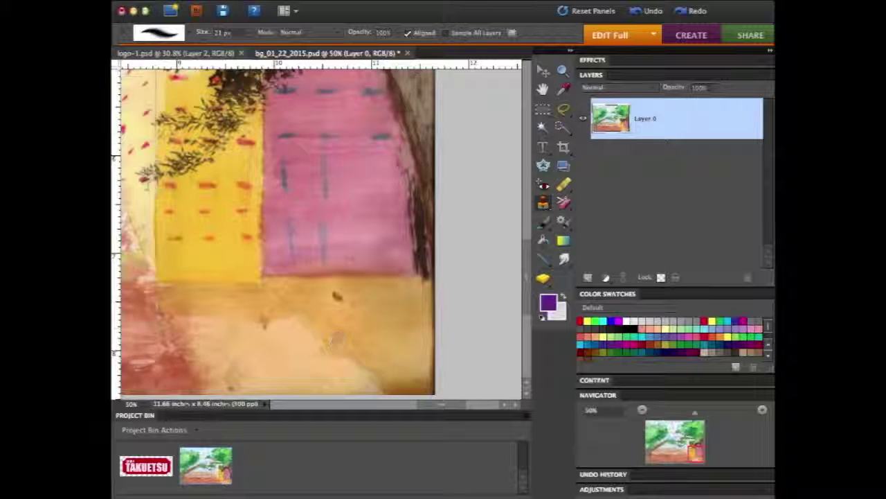
mouse_move(372, 369)
mouse_down()
mouse_move(266, 289)
mouse_move(159, 287)
mouse_move(237, 294)
mouse_up()
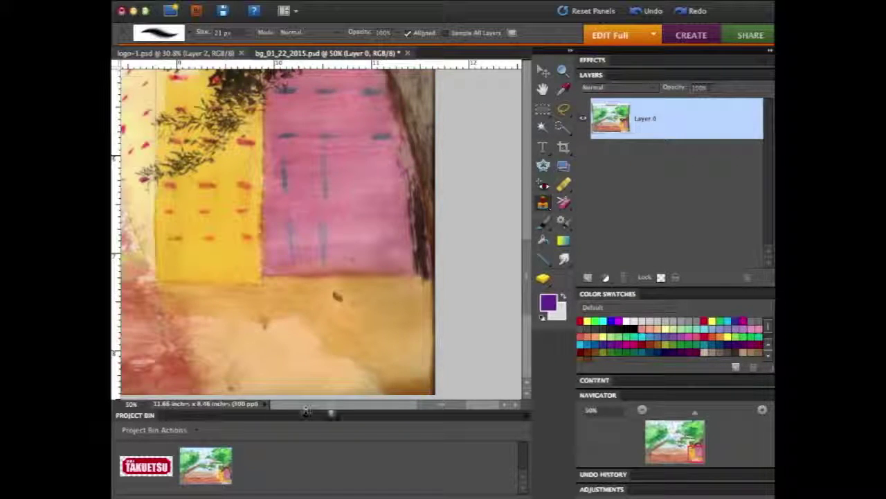
Step: Clone over the pencil line at the yellow wall's bottom outer corner and up its edge, and save the file
drag(453, 400, 430, 404)
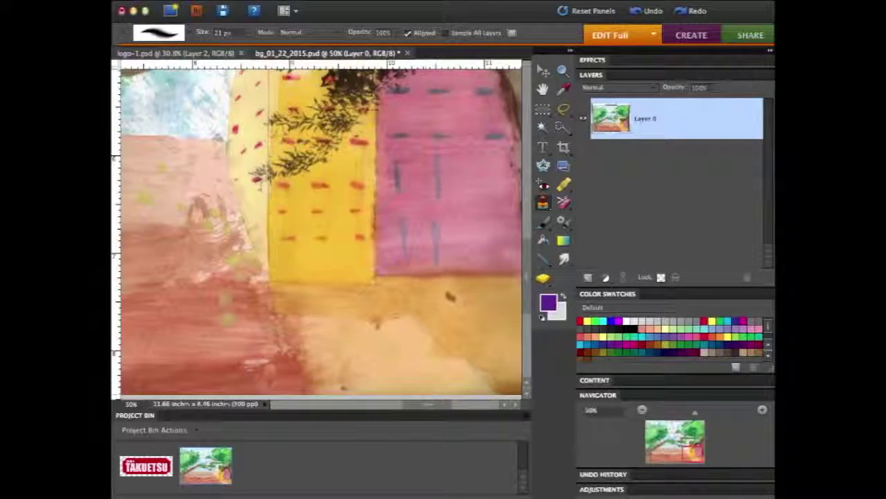
alt+click(275, 285)
drag(266, 285, 272, 302)
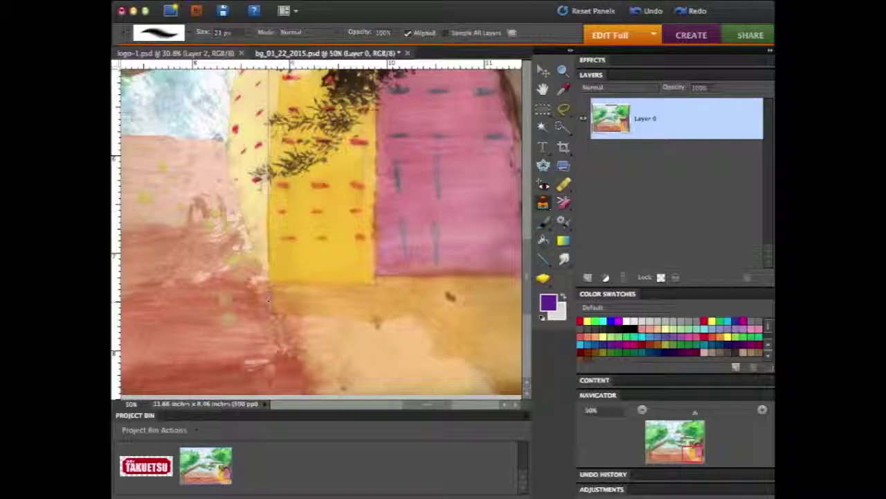
mouse_move(266, 256)
mouse_down()
mouse_move(265, 199)
mouse_move(265, 257)
mouse_move(265, 190)
mouse_up()
mouse_move(267, 270)
mouse_down()
mouse_move(265, 187)
mouse_move(272, 282)
mouse_up()
key(super+s)
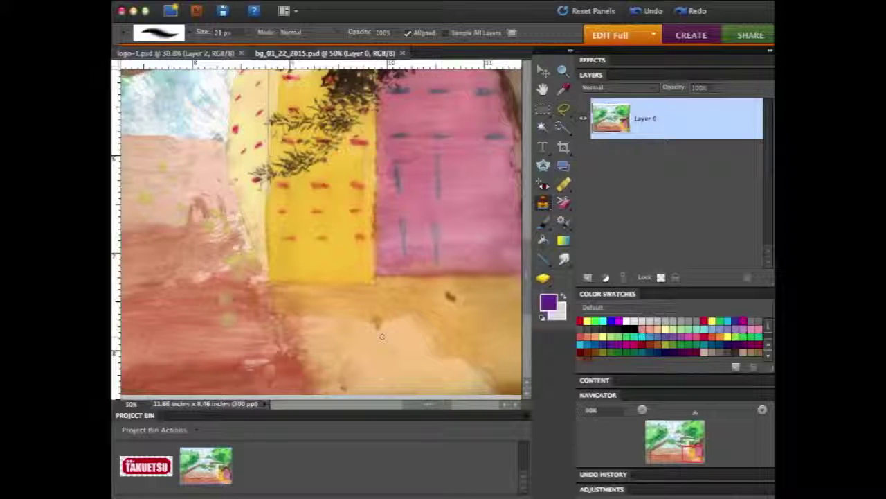
Step: Add a Levels adjustment layer above the painting and set its midtone input level to 0.84
scroll(524, 257, up, 8)
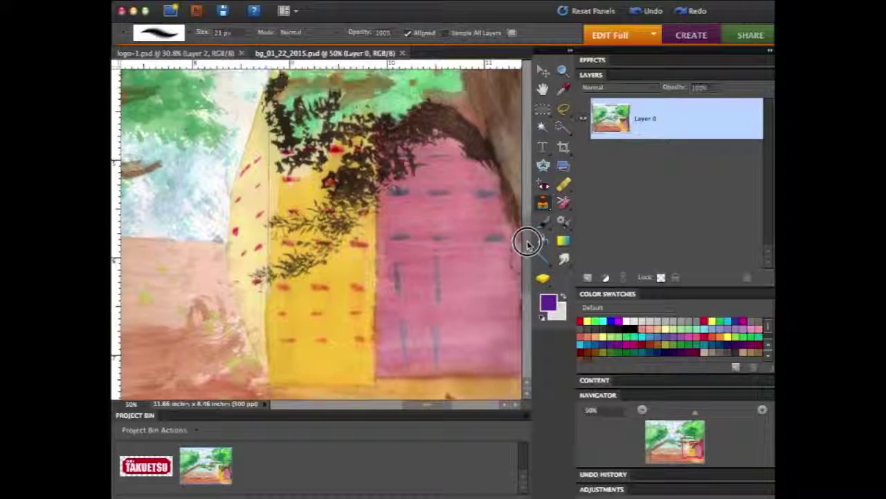
scroll(526, 237, up, 8)
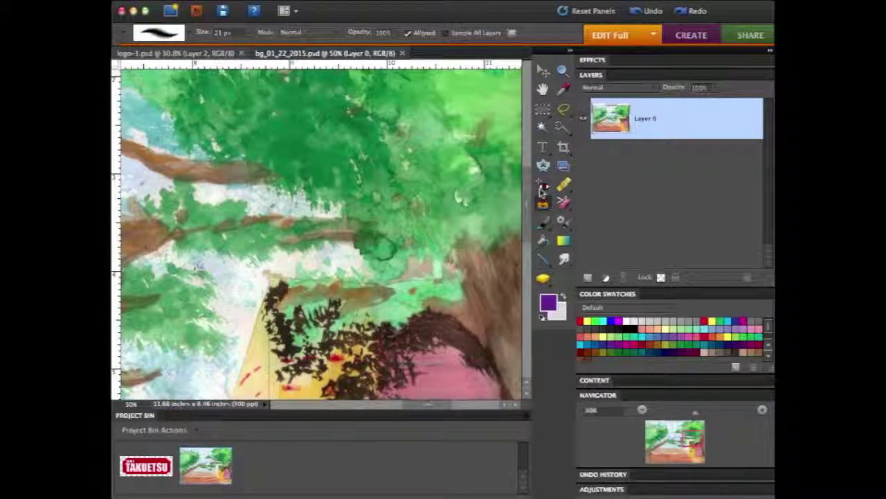
click(642, 410)
click(642, 409)
click(640, 410)
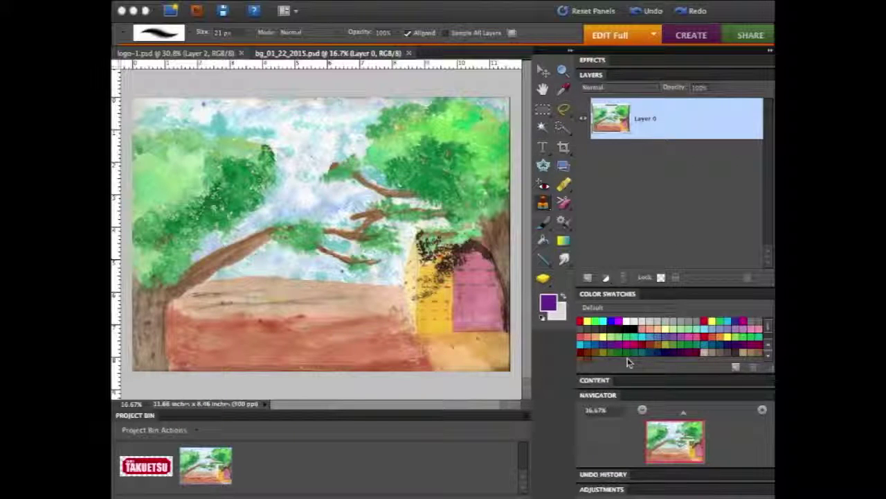
click(606, 277)
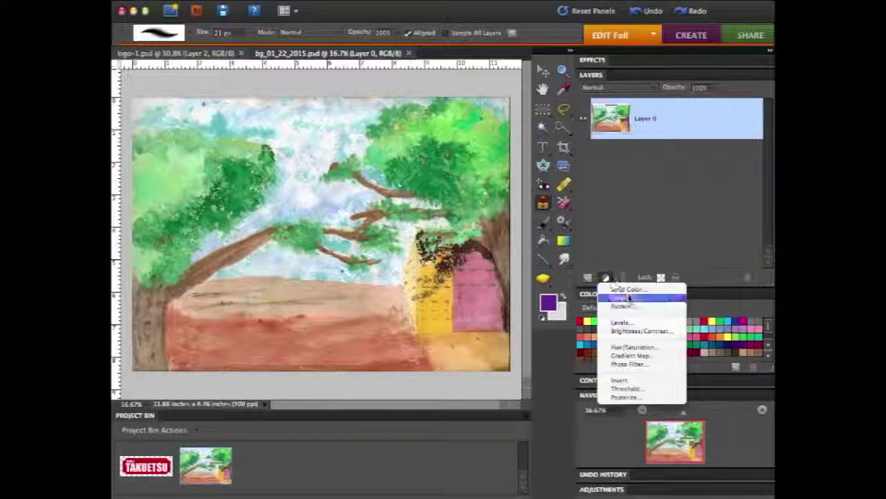
click(635, 324)
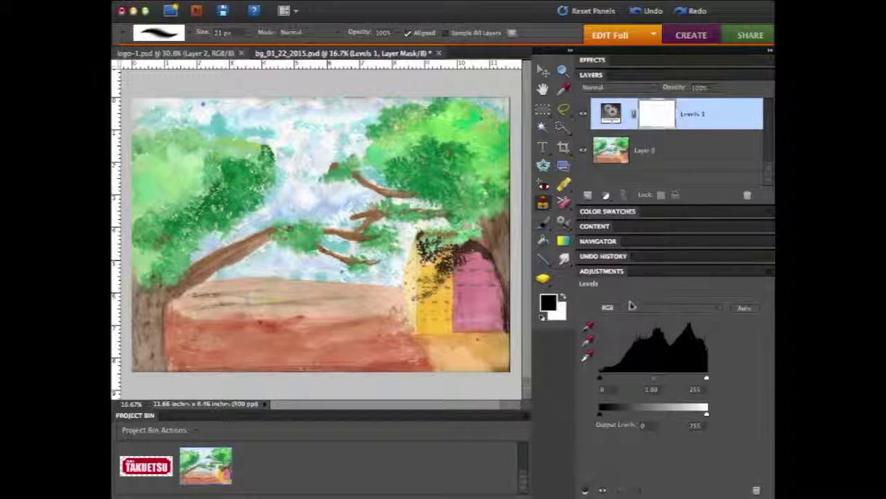
mouse_move(654, 381)
mouse_down()
mouse_move(638, 378)
mouse_move(671, 383)
mouse_move(657, 383)
mouse_up()
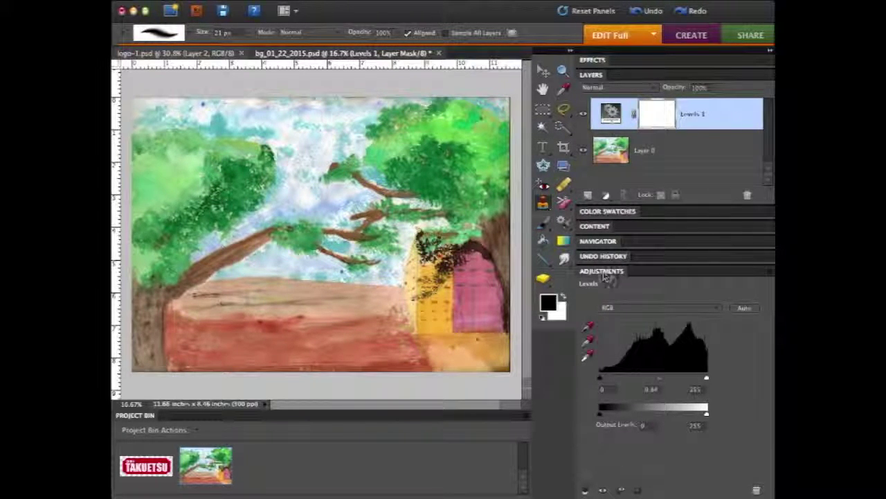
Step: Add a Brightness/Contrast adjustment layer above the Levels layer, raising the brightness slightly and setting the contrast to 8
drag(607, 196, 632, 272)
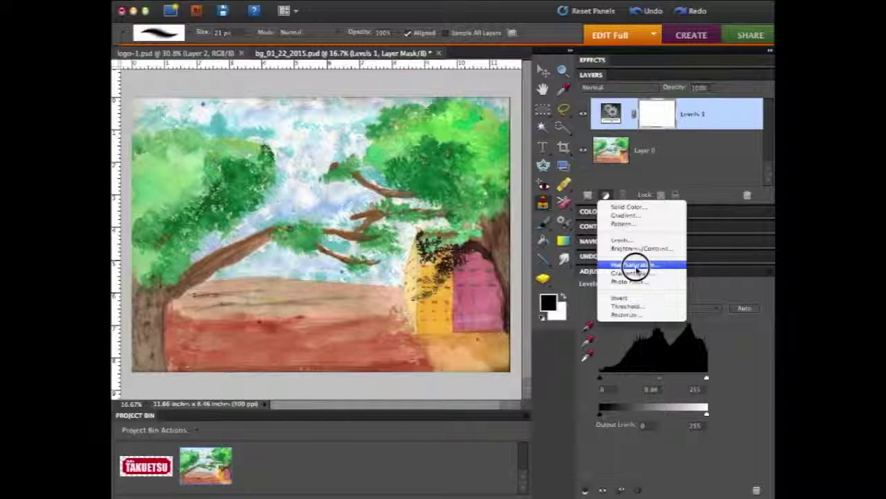
drag(637, 250, 637, 249)
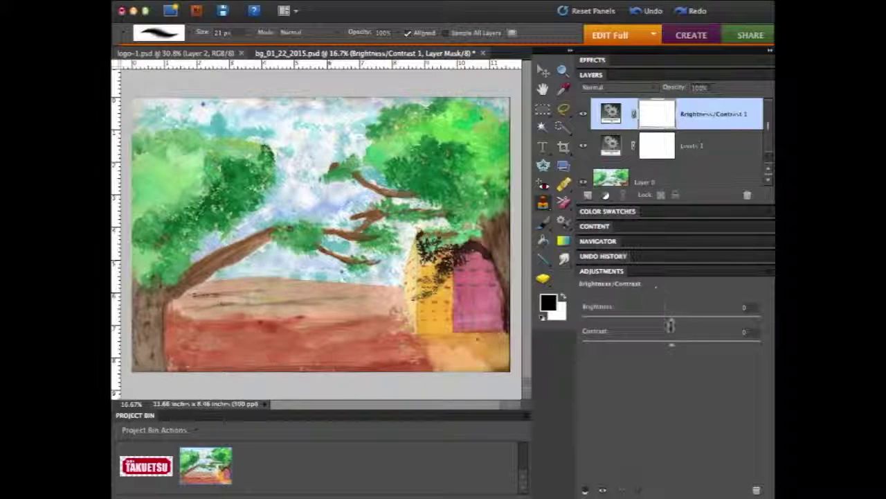
mouse_move(671, 325)
mouse_down()
mouse_move(685, 322)
mouse_move(655, 346)
mouse_move(701, 339)
mouse_move(678, 341)
mouse_up()
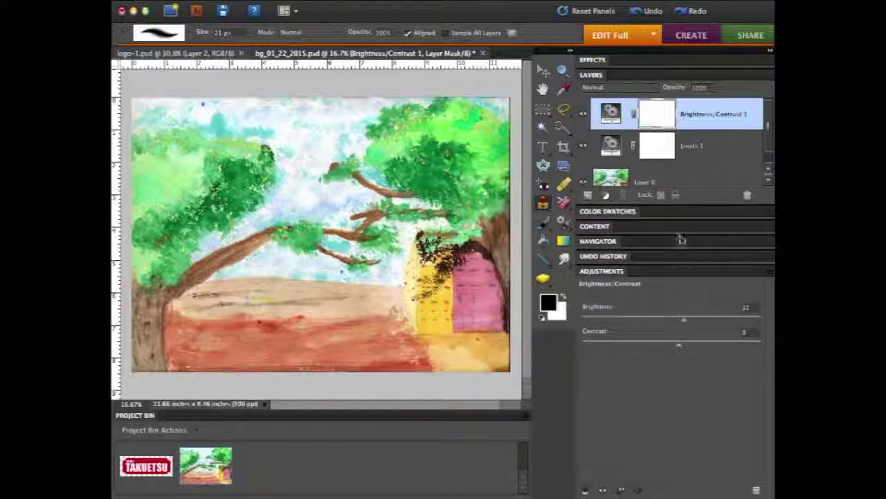
Step: Add a Hue/Saturation adjustment layer and lower its saturation almost to the minimum to preview the painting in grey
click(605, 195)
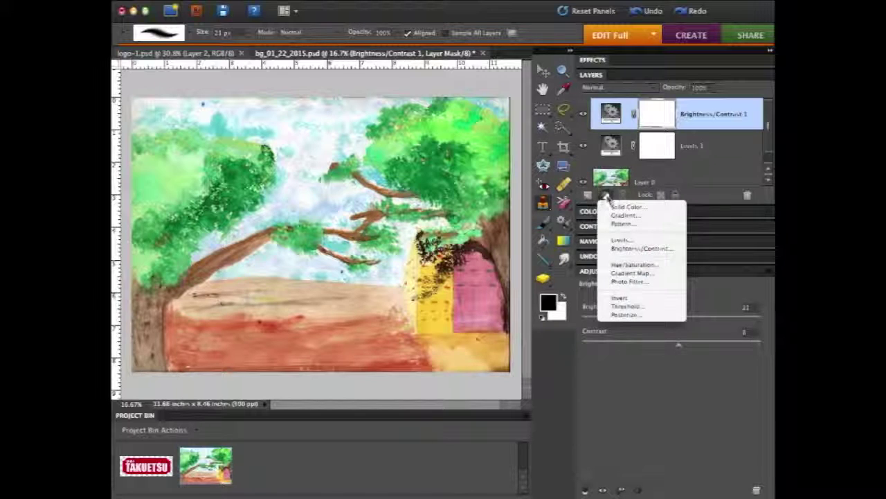
click(632, 264)
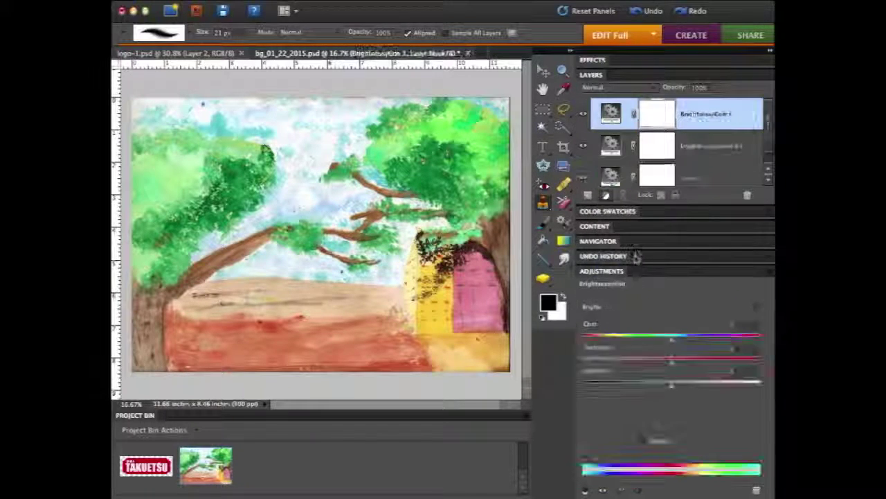
drag(675, 367, 594, 362)
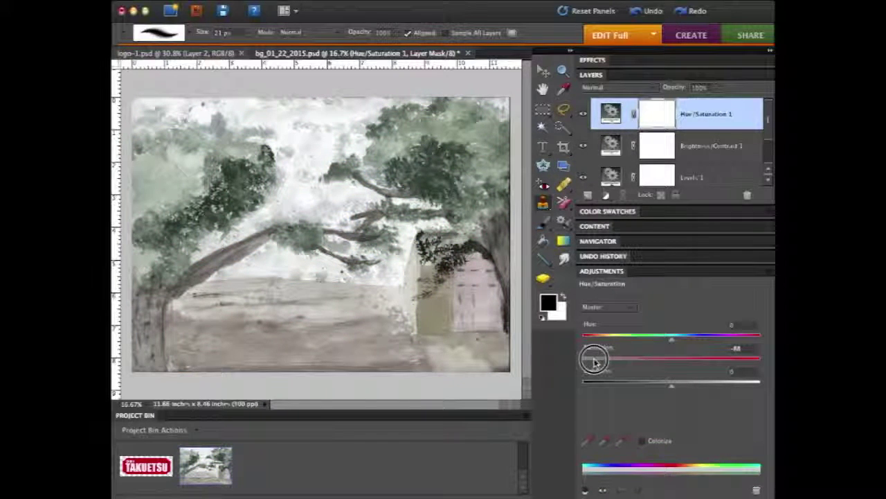
drag(594, 361, 584, 362)
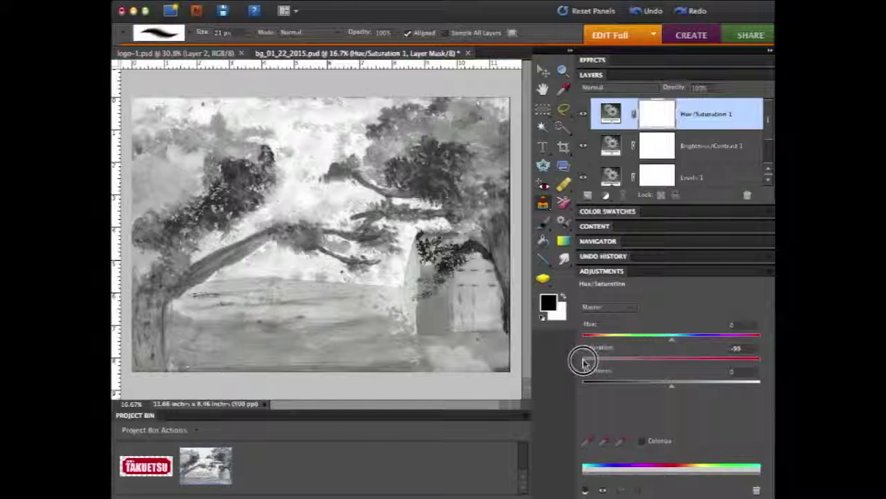
Step: Set the Hue/Saturation layer's saturation to +9 and its hue to +3
mouse_move(584, 361)
mouse_down()
mouse_move(708, 362)
mouse_move(648, 362)
mouse_move(678, 365)
mouse_up()
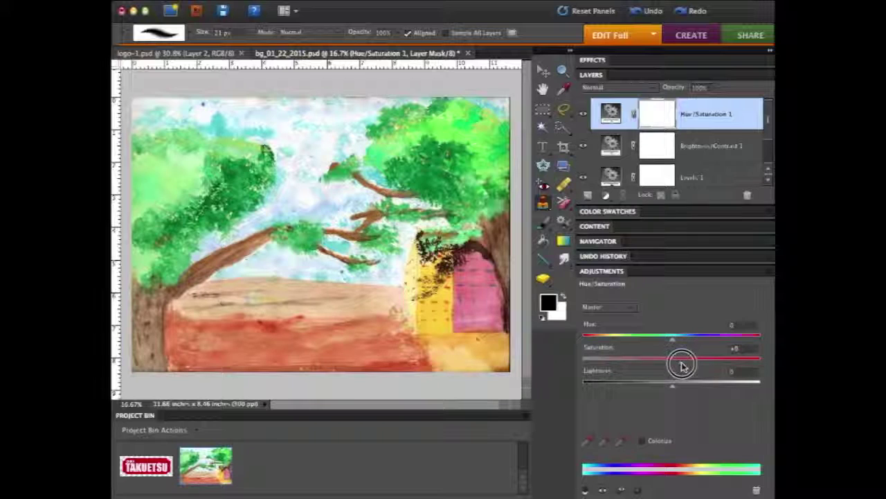
click(681, 366)
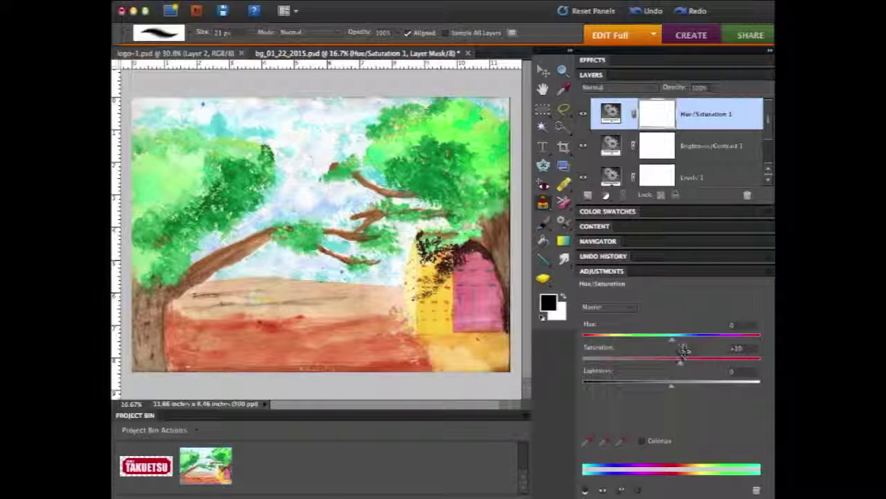
click(679, 366)
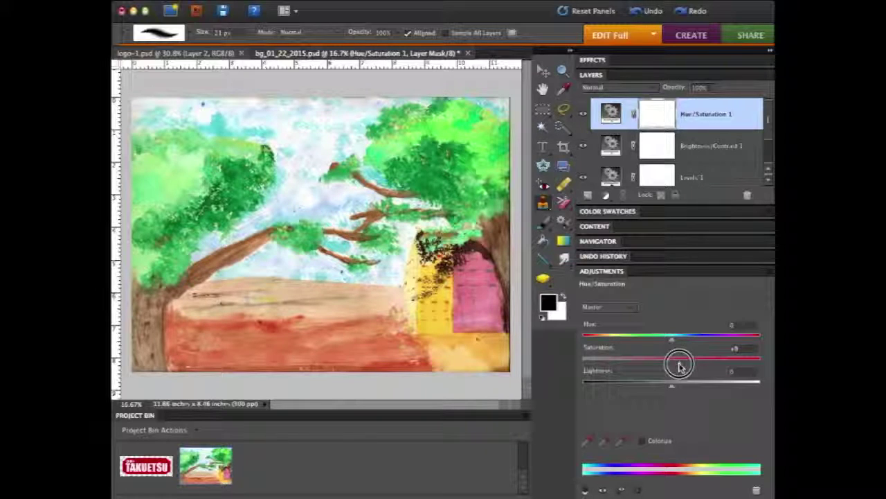
mouse_move(671, 339)
mouse_down()
mouse_move(689, 340)
mouse_move(637, 333)
mouse_move(707, 343)
mouse_move(668, 346)
mouse_move(676, 346)
mouse_up()
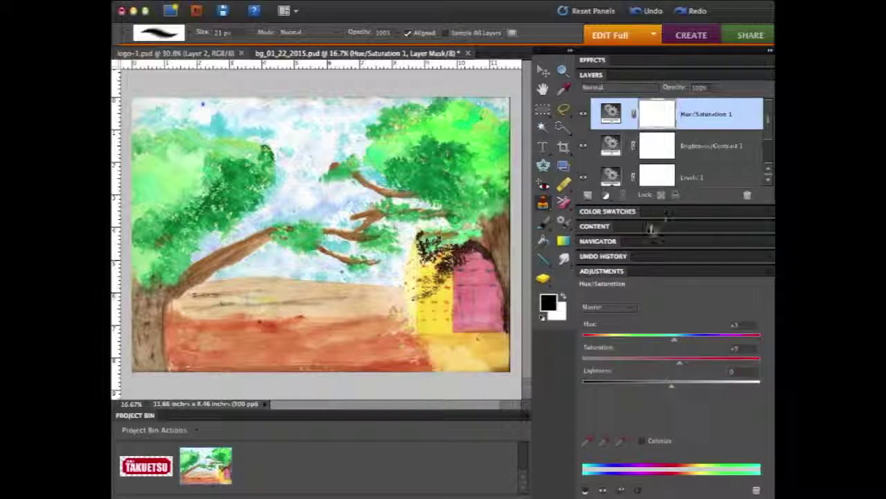
Step: Add a Photo Filter adjustment layer and try the Warming Filter (LBA) and Cooling Filter (82) presets on it
click(606, 196)
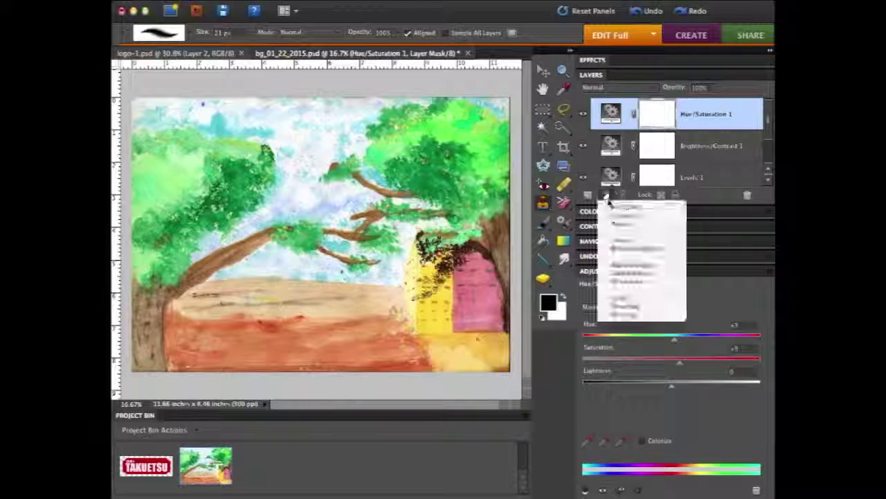
click(647, 282)
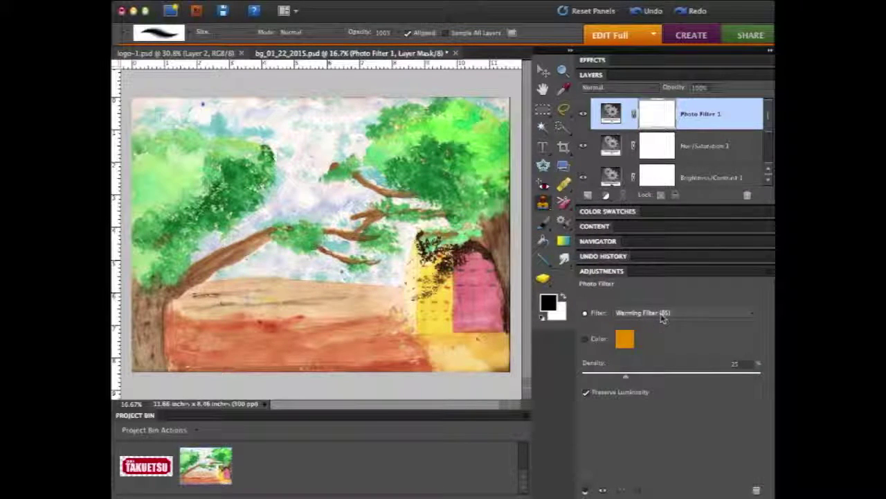
click(663, 315)
click(662, 321)
click(661, 315)
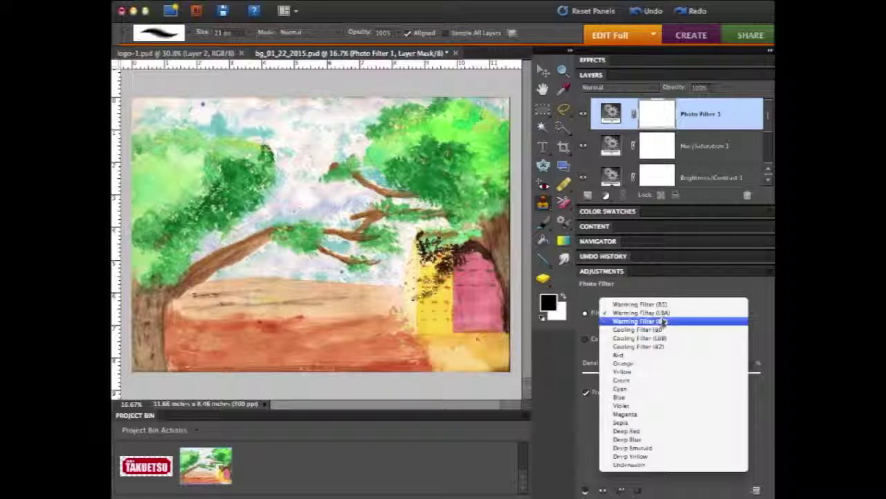
click(661, 346)
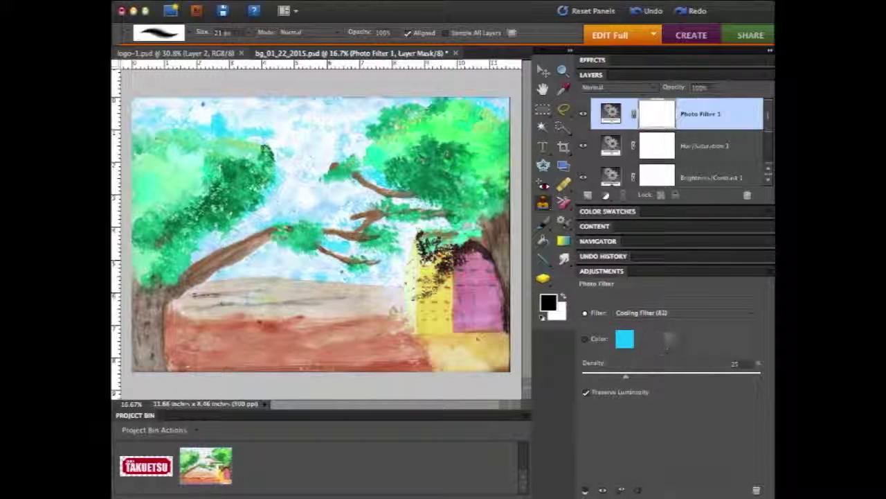
Step: Try the Underwater, Deep Yellow, Deep Emerald and Deep Red presets on the Photo Filter layer
click(664, 313)
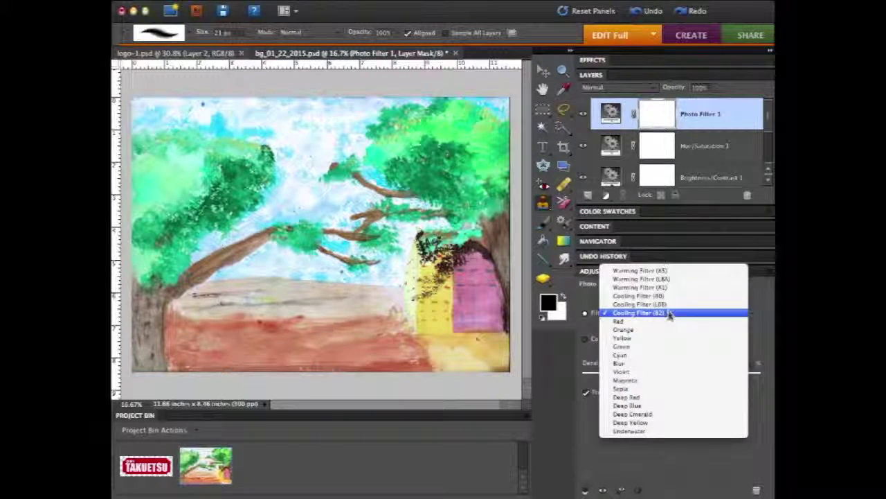
click(658, 432)
click(666, 309)
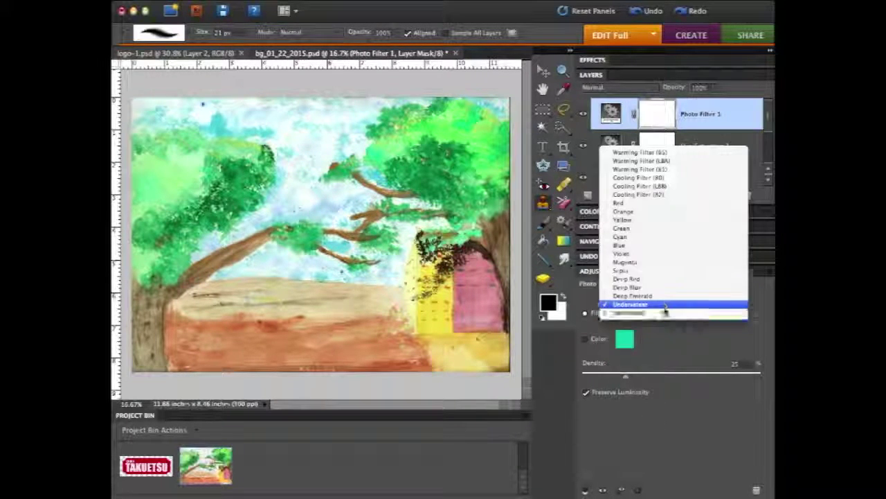
click(665, 313)
click(668, 310)
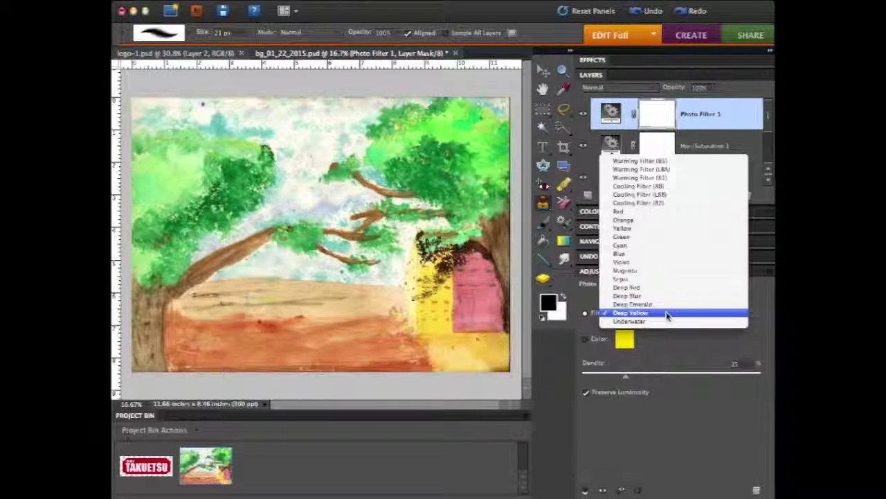
click(666, 302)
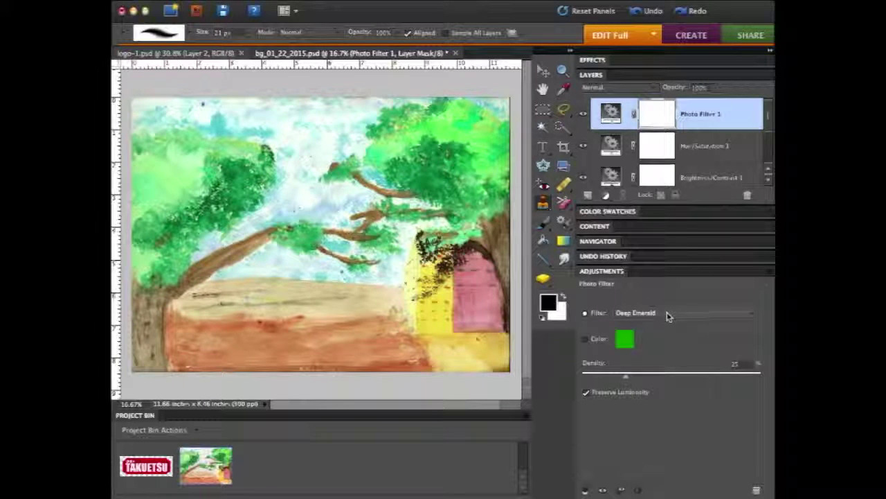
click(668, 313)
click(667, 296)
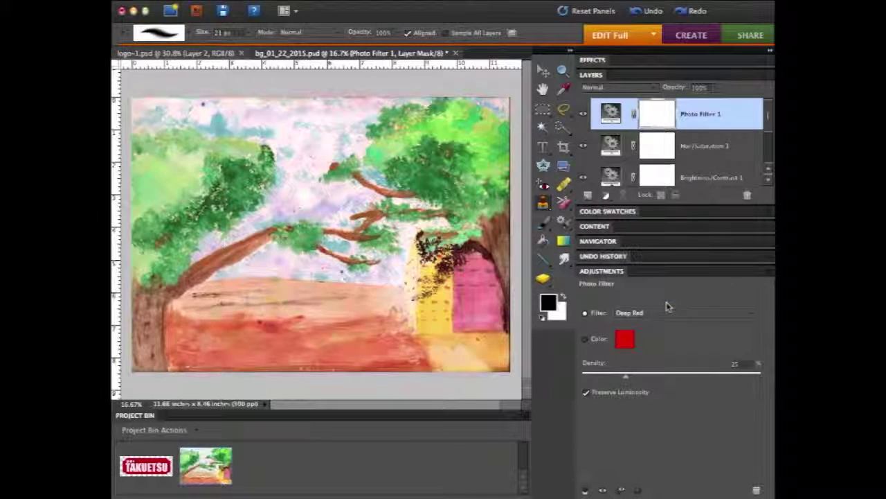
Step: Try the Yellow, Cooling Filter (82) and Warming Filter (85) presets on the Photo Filter layer
click(667, 312)
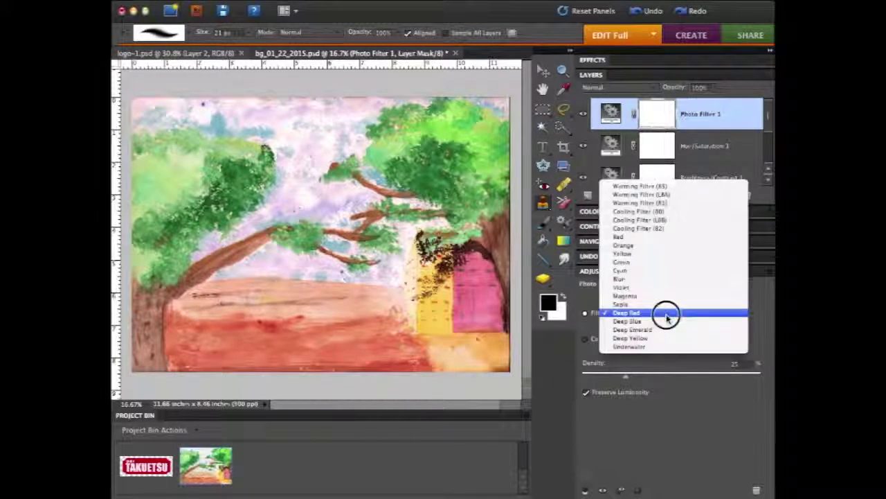
click(668, 255)
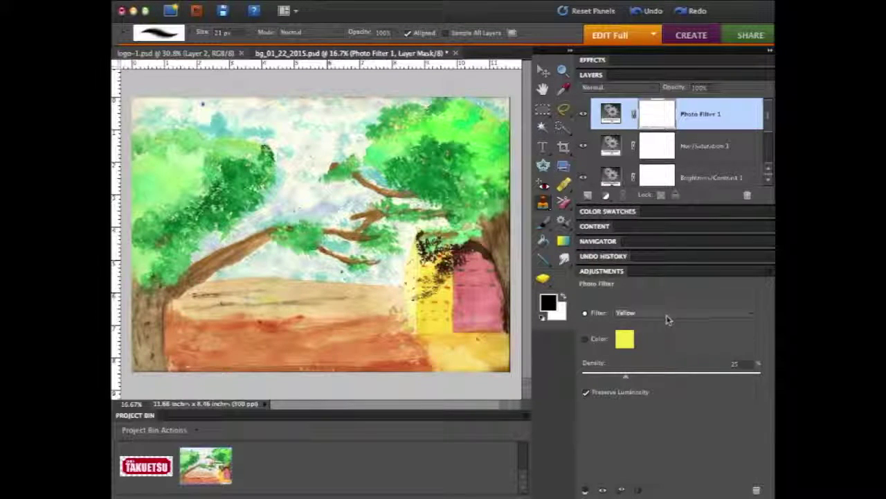
click(665, 313)
click(667, 288)
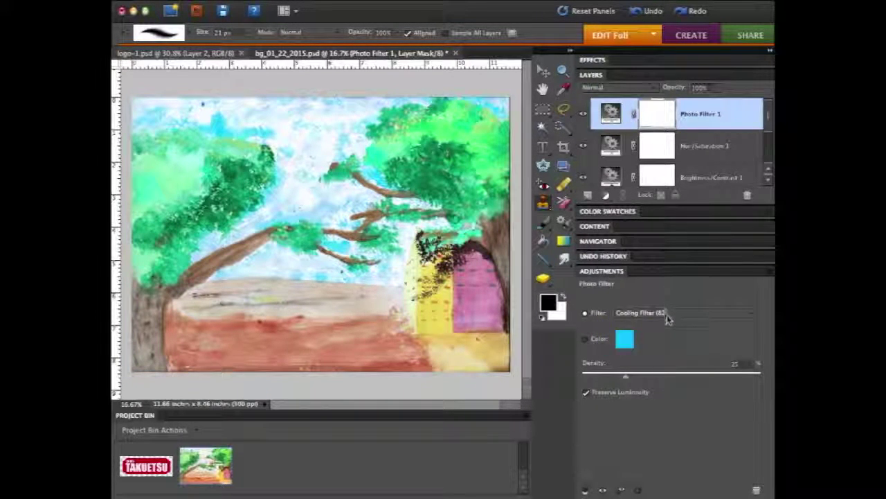
click(667, 312)
click(669, 272)
Step: Compare Cooling Filter (80) with Warming Filter (81) on the Photo Filter layer and settle on Cooling Filter (80)
click(666, 313)
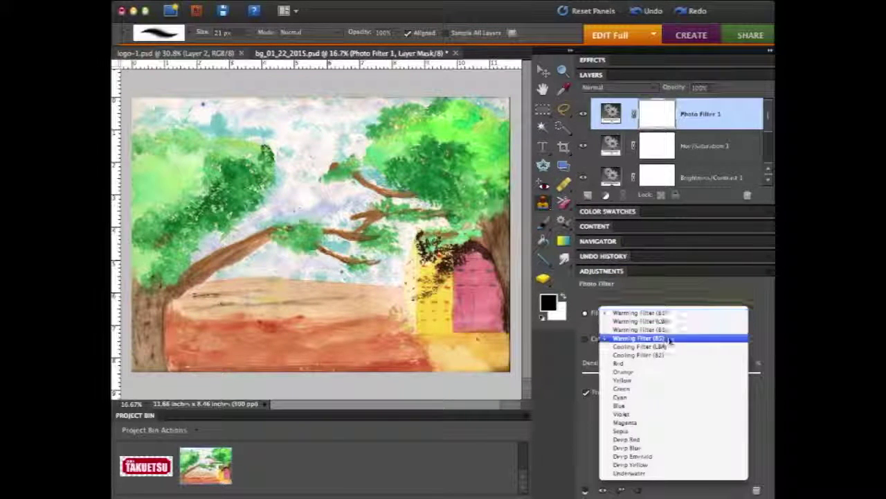
click(670, 340)
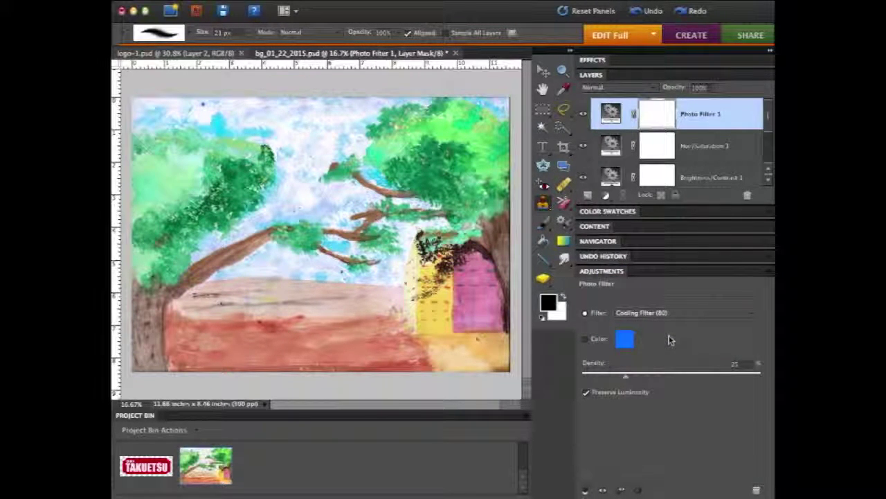
click(668, 313)
click(670, 304)
click(670, 312)
click(669, 320)
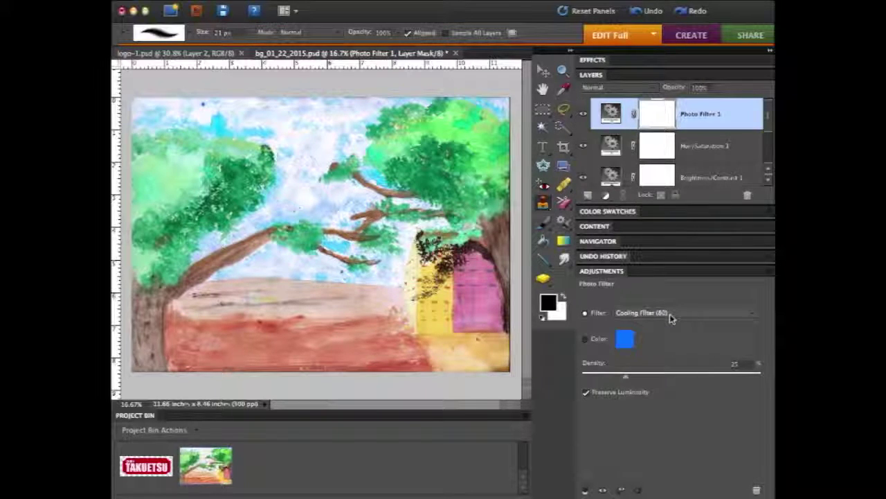
click(670, 314)
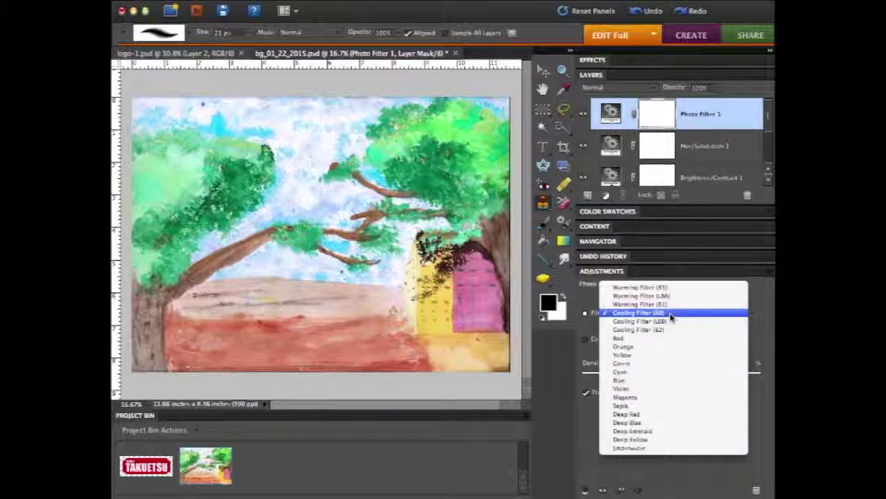
click(670, 305)
click(670, 314)
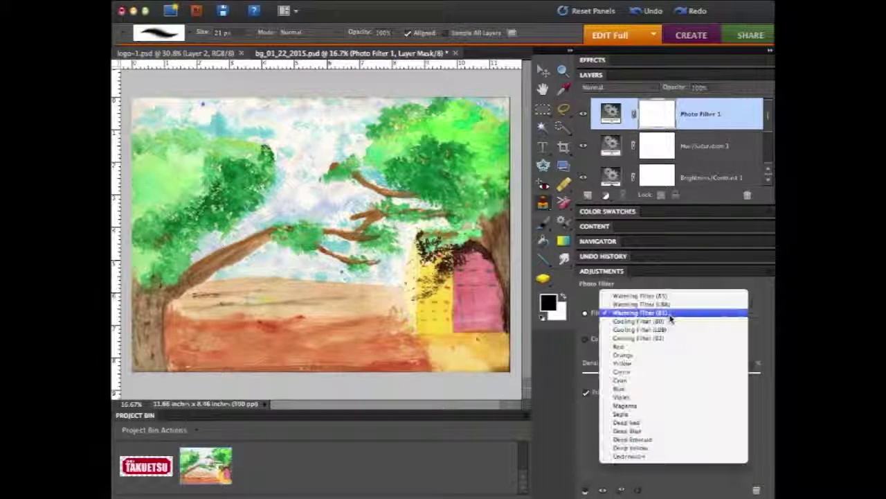
click(671, 322)
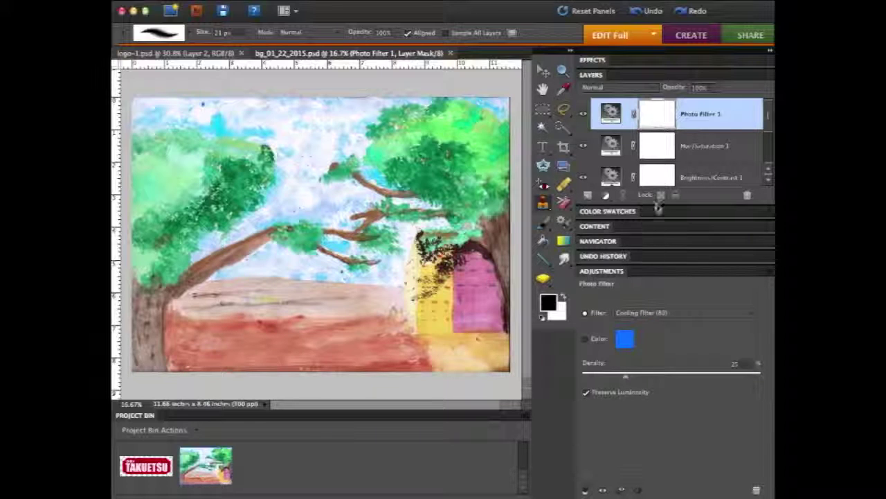
Step: On Layer 0, select the lower sky, the yellow wall and the pink wall together with the Magic Wand
click(542, 126)
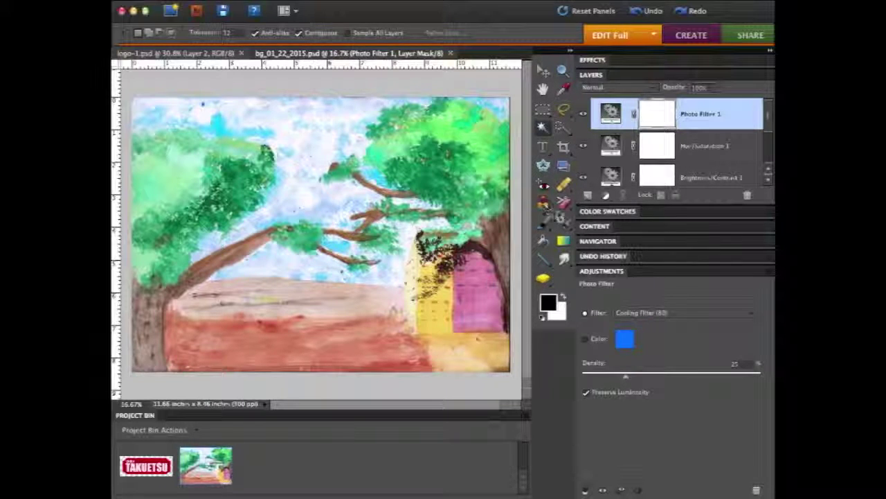
scroll(758, 180, down, 3)
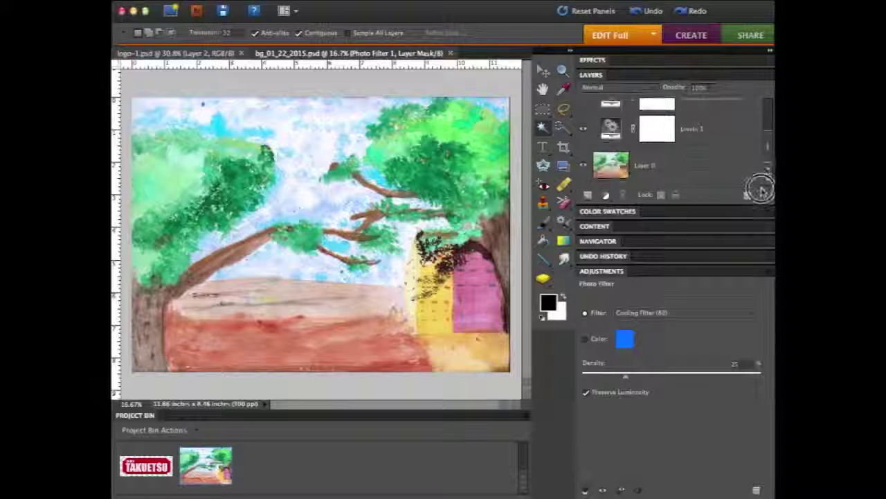
click(667, 169)
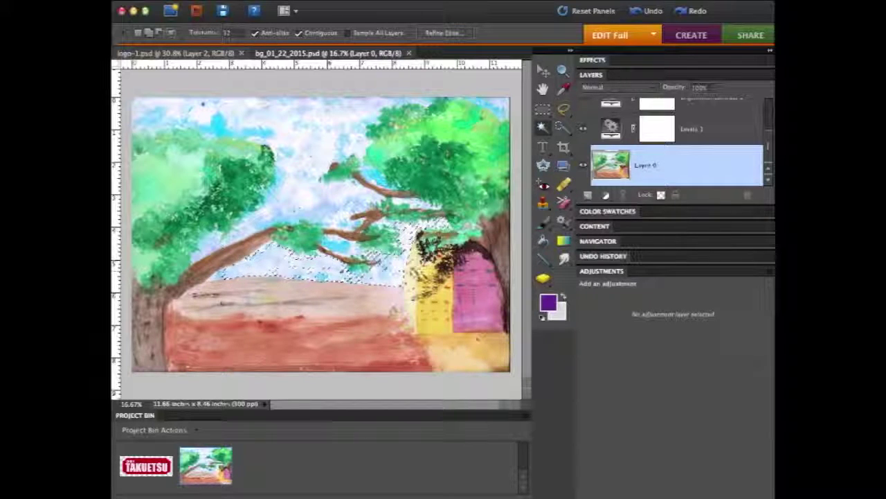
click(423, 313)
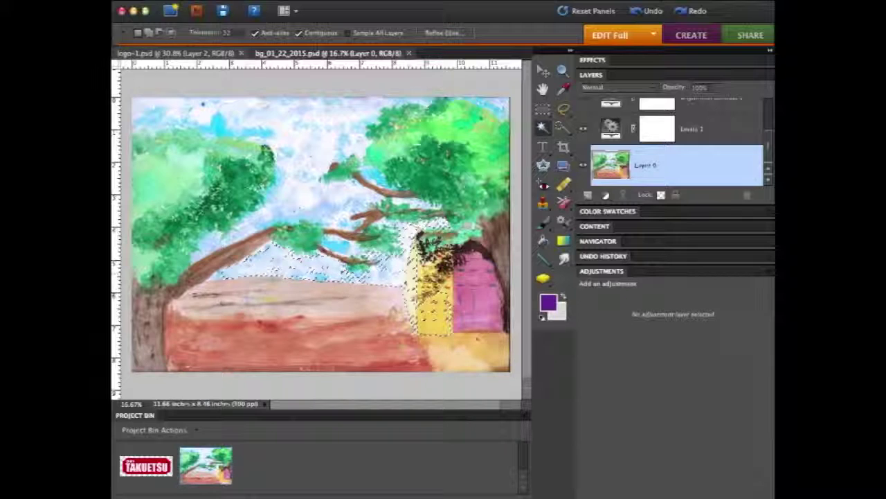
click(462, 287)
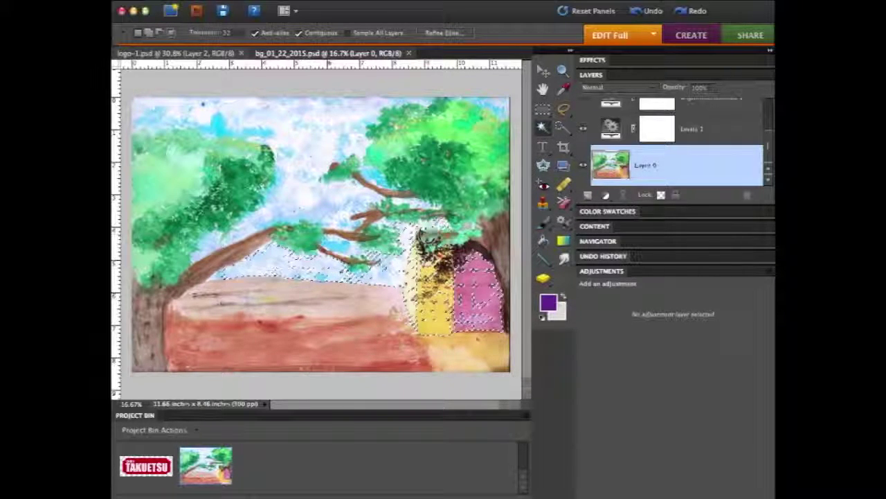
Step: Add the upper sky areas between and around the trees to the Magic Wand selection
click(329, 203)
click(318, 181)
click(245, 228)
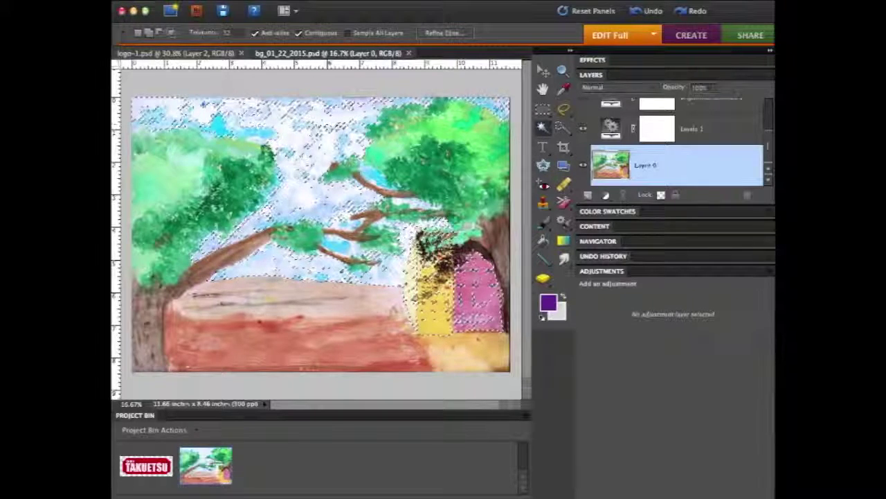
Step: Add the leftover unselected sky specks around the trees and branches to the selection with the Lasso
click(564, 115)
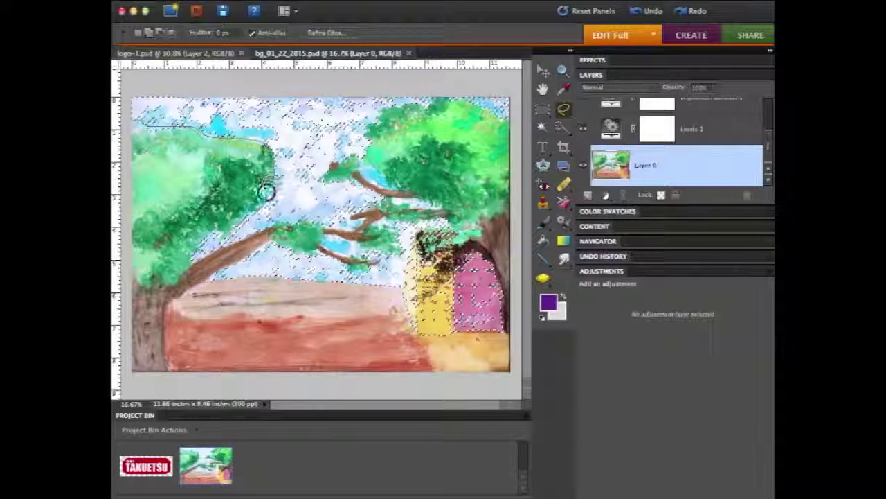
mouse_move(259, 208)
mouse_down()
mouse_move(231, 236)
mouse_move(208, 234)
mouse_move(191, 258)
mouse_up()
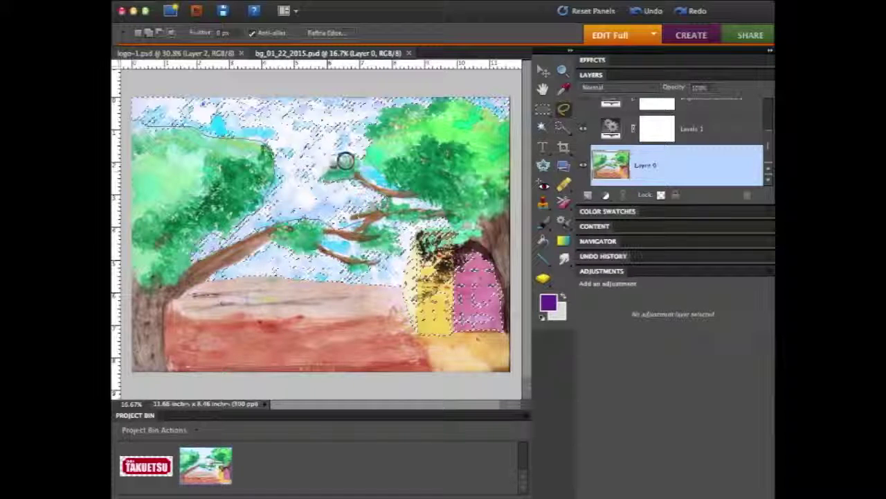
mouse_move(362, 137)
mouse_down()
mouse_move(380, 114)
mouse_move(439, 99)
mouse_move(407, 76)
mouse_move(176, 72)
mouse_move(142, 86)
mouse_move(125, 109)
mouse_move(133, 129)
mouse_up()
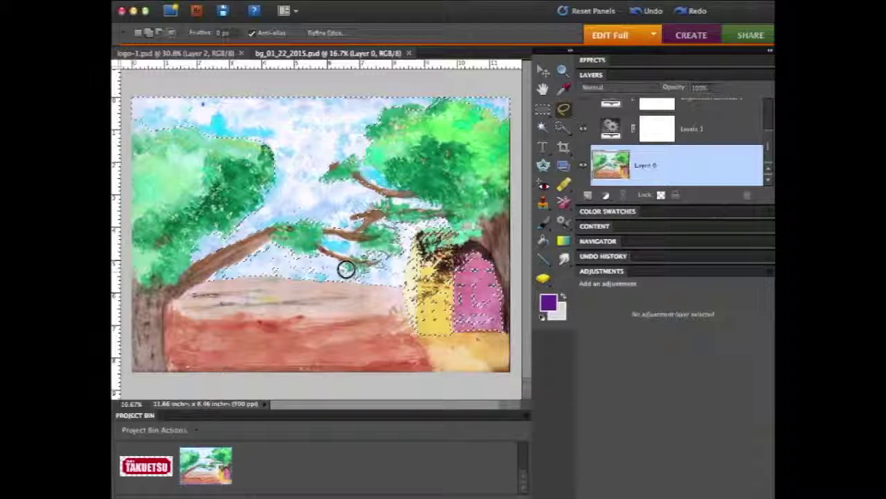
drag(332, 280, 394, 287)
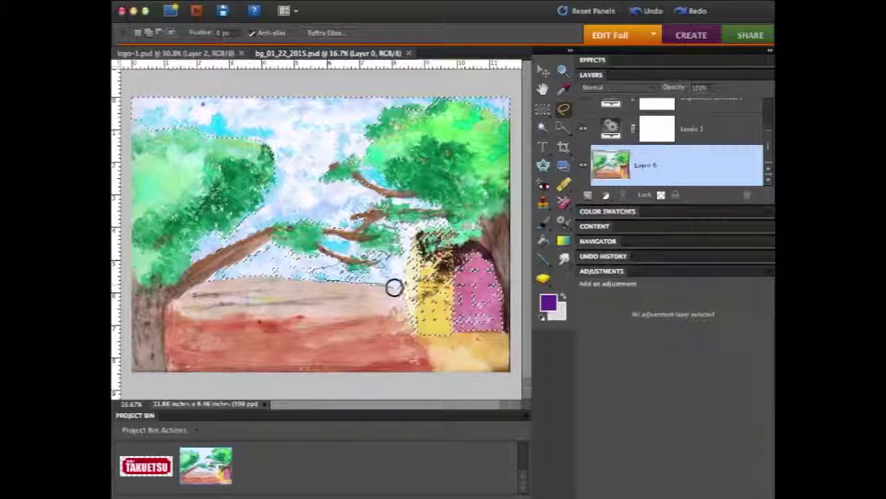
Step: Lasso the gaps in the yellow and pink walls and the distant hills strip into the selection
mouse_move(409, 318)
mouse_down()
mouse_move(425, 335)
mouse_move(507, 330)
mouse_move(490, 263)
mouse_move(469, 246)
mouse_move(423, 246)
mouse_move(453, 225)
mouse_move(420, 232)
mouse_up()
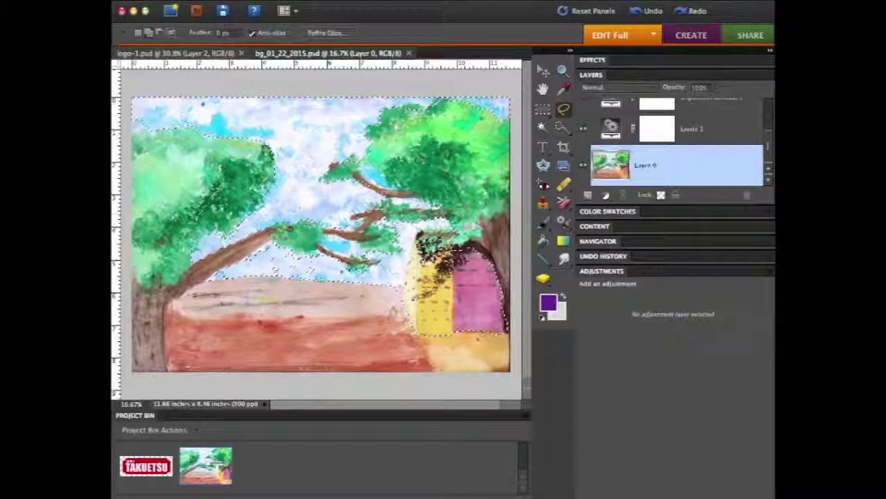
mouse_move(219, 269)
mouse_down()
mouse_move(180, 305)
mouse_move(277, 292)
mouse_move(358, 297)
mouse_move(402, 316)
mouse_up()
mouse_move(409, 282)
mouse_down()
mouse_move(267, 242)
mouse_move(181, 300)
mouse_up()
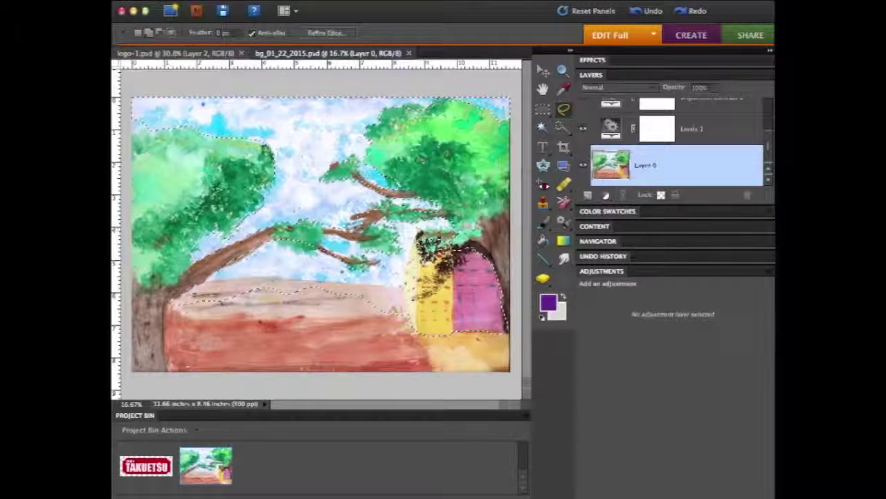
click(318, 241)
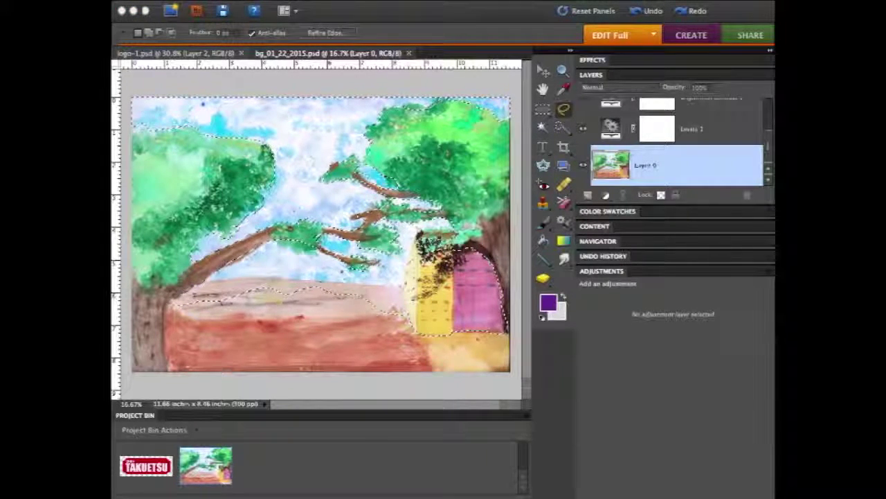
Step: Feather the selection by 10 pixels
key(alt+super+d)
drag(171, 319, 309, 321)
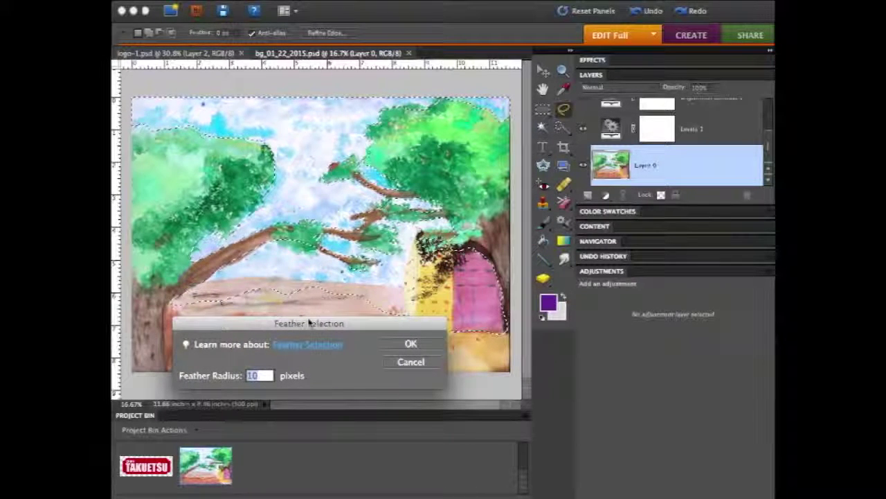
click(410, 344)
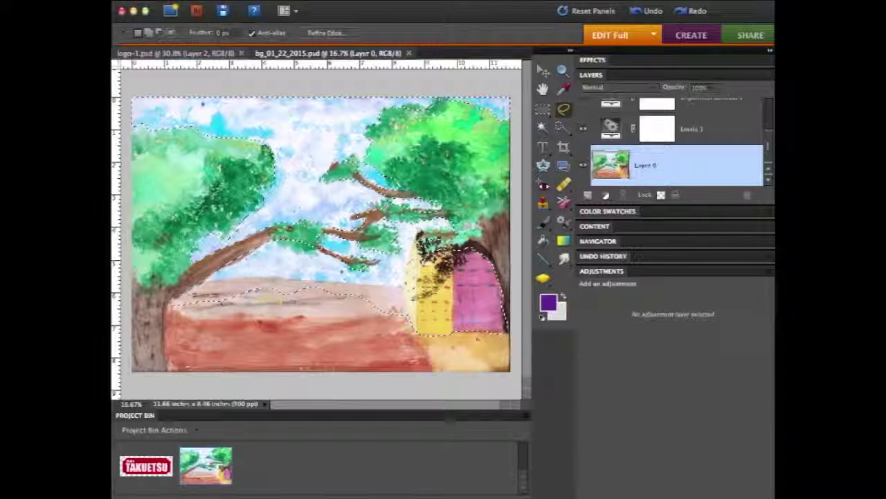
key(super+alt+f)
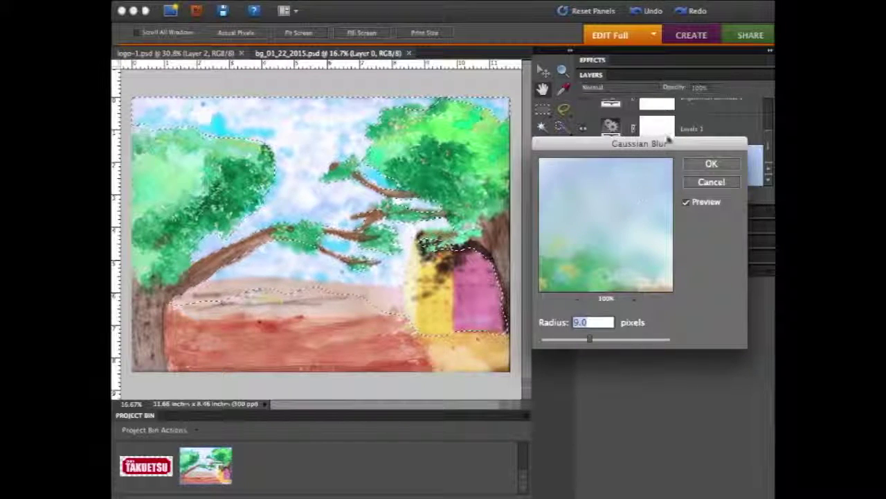
mouse_move(590, 339)
mouse_down()
mouse_move(569, 341)
mouse_move(575, 348)
mouse_move(595, 338)
mouse_up()
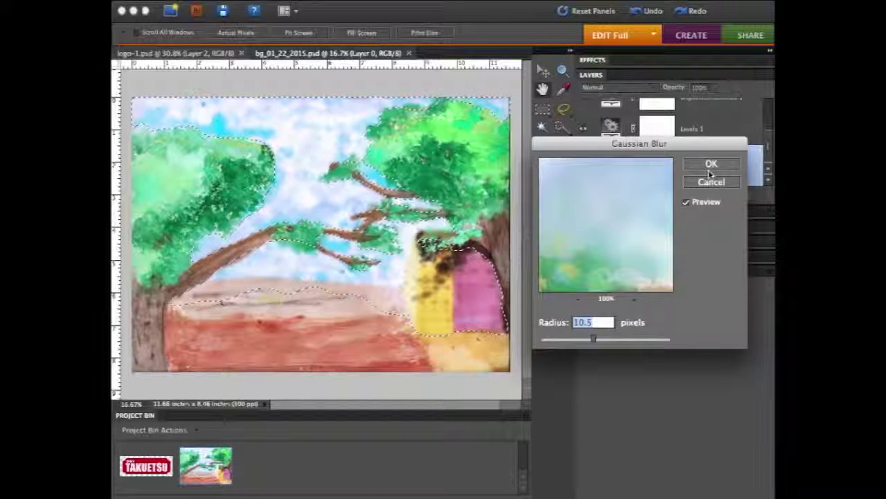
click(710, 181)
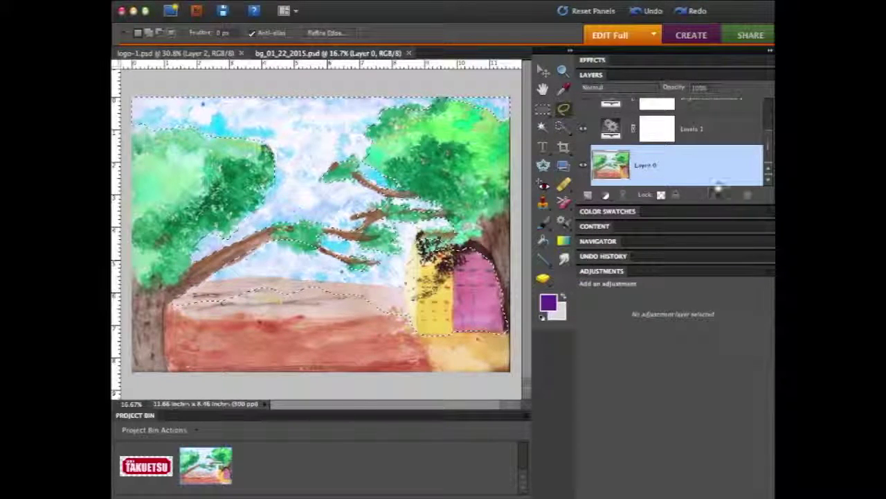
Step: Duplicate Layer 0, hide the original and make the copy the active layer
click(767, 77)
click(692, 121)
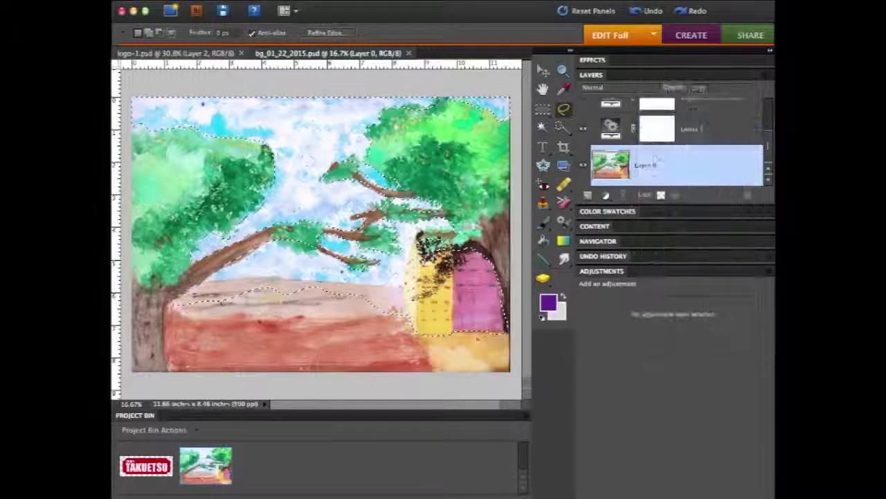
click(554, 147)
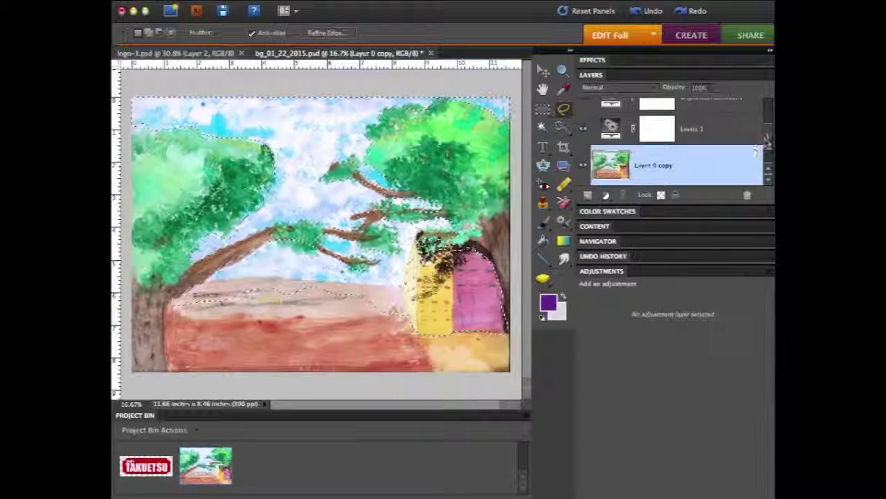
scroll(696, 168, up, 3)
drag(760, 126, 762, 177)
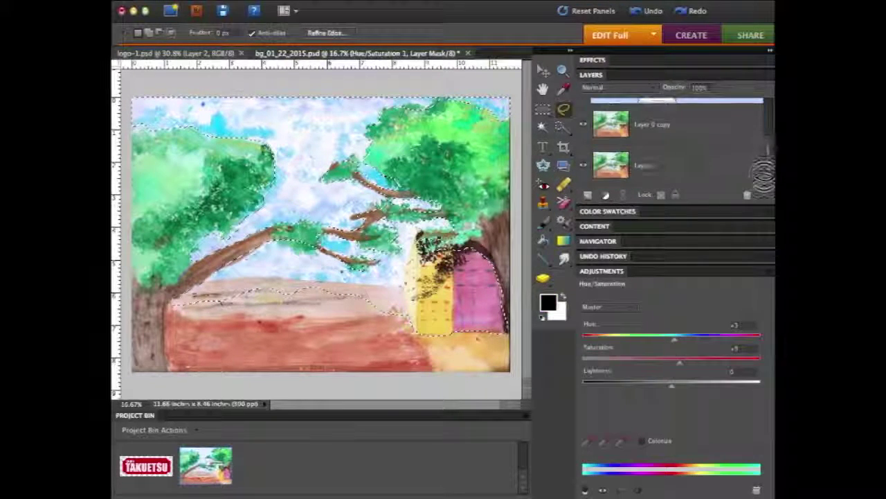
click(675, 132)
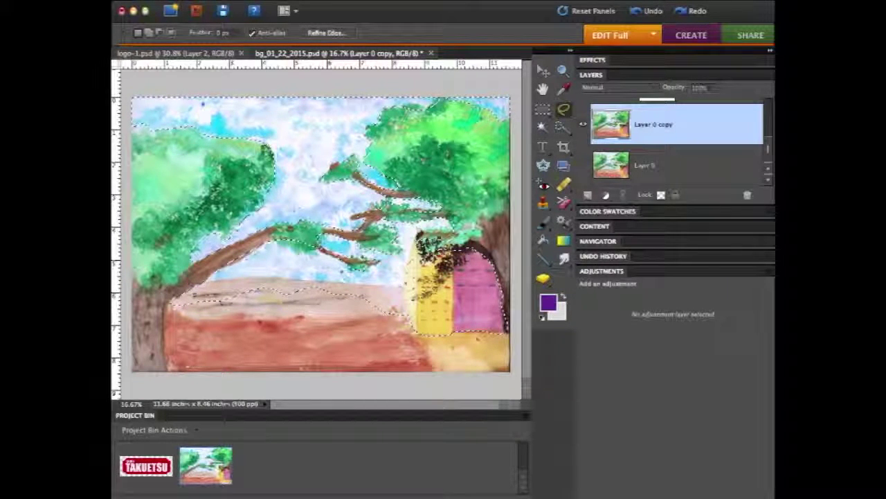
Step: Apply Gaussian Blur to the selected sky, hills and walls on Layer 0 copy
click(711, 165)
click(711, 164)
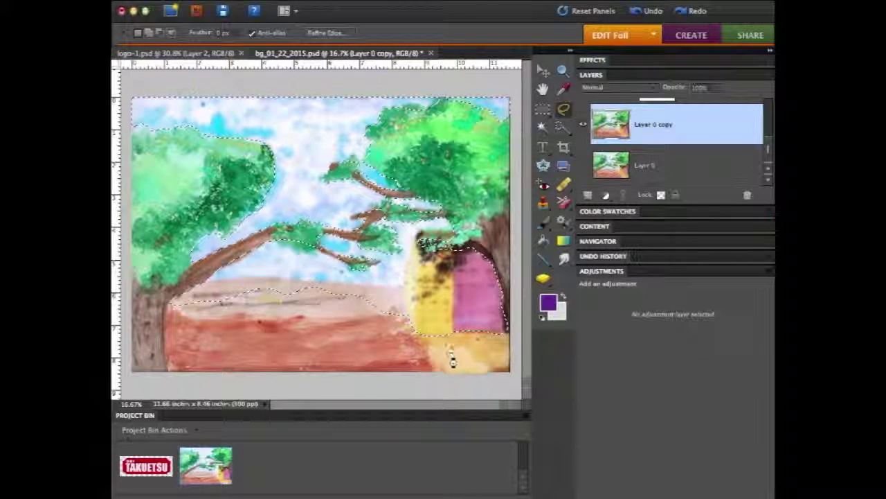
key(super+d)
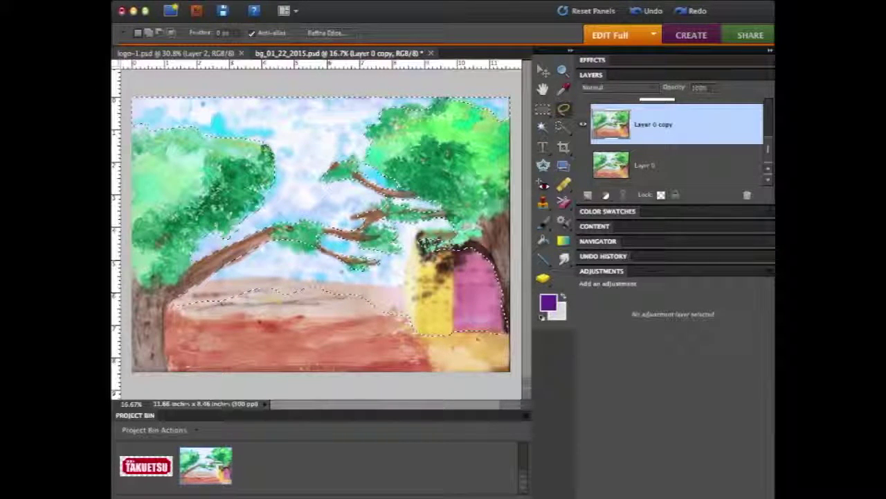
Step: Invert the selection and strongly darken the trees and foreground ground on Layer 0 copy
key(shift+super+i)
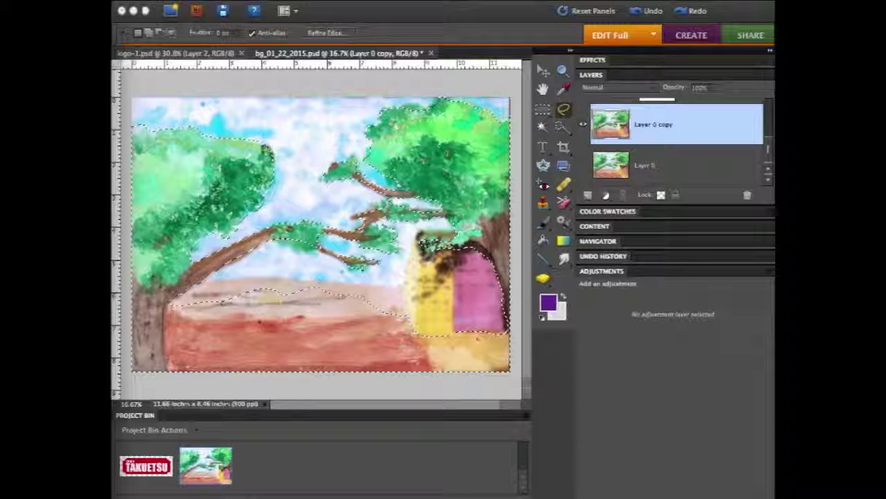
key(Return)
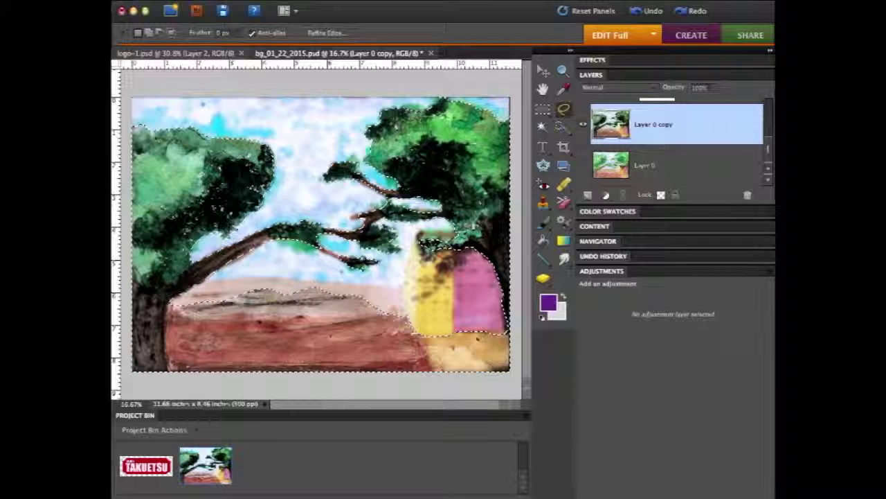
Step: Save the current selection as "trees" and deselect it
text(trees)
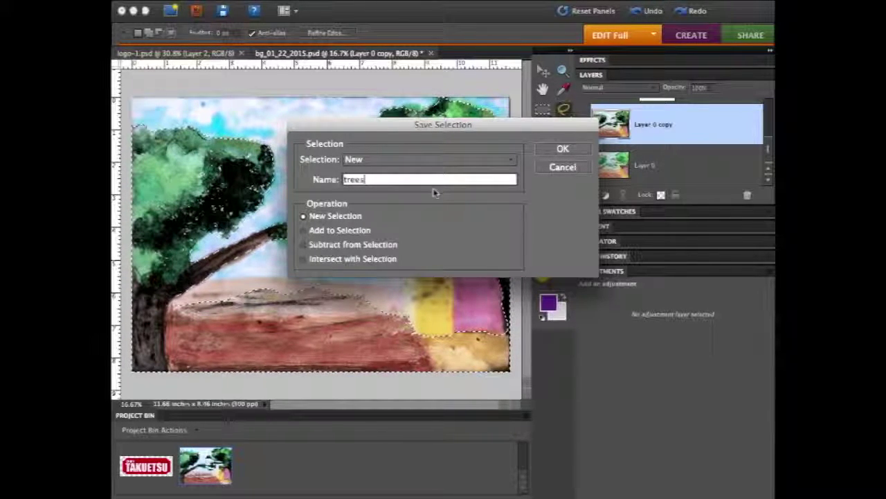
click(563, 149)
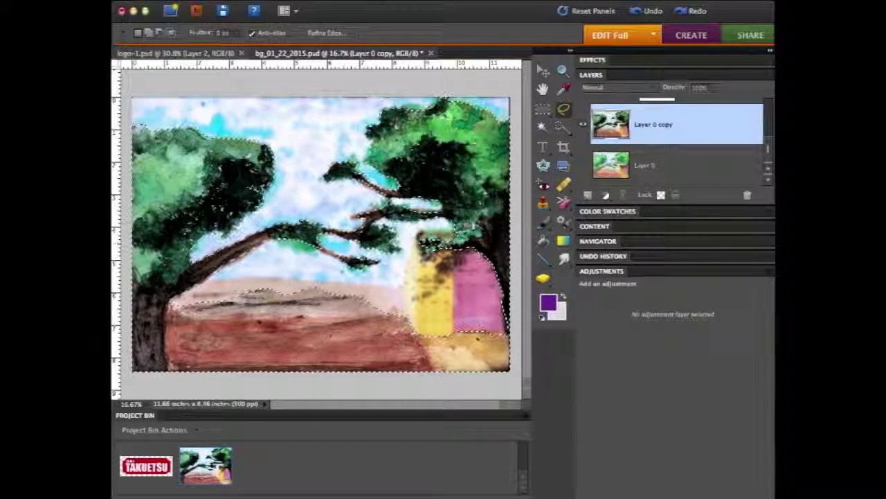
key(super+d)
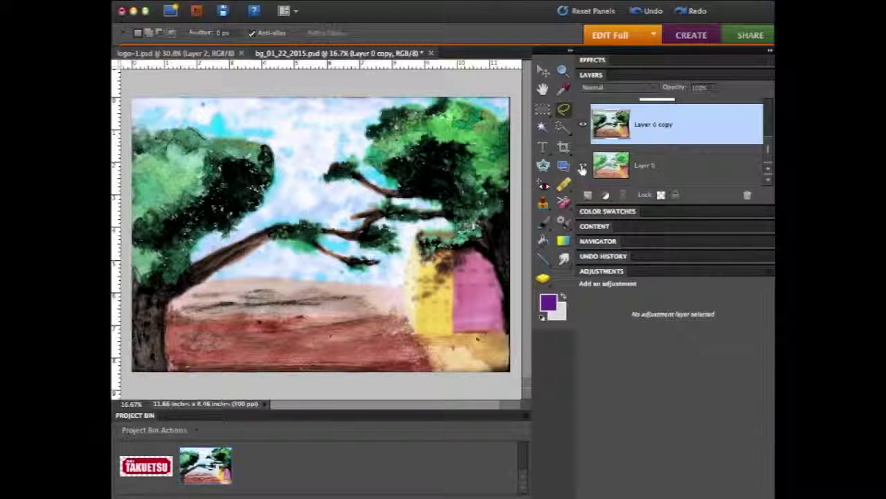
Step: Blend Layer 0 copy over the visible Layer 0 in Multiply mode at 100% opacity
click(617, 87)
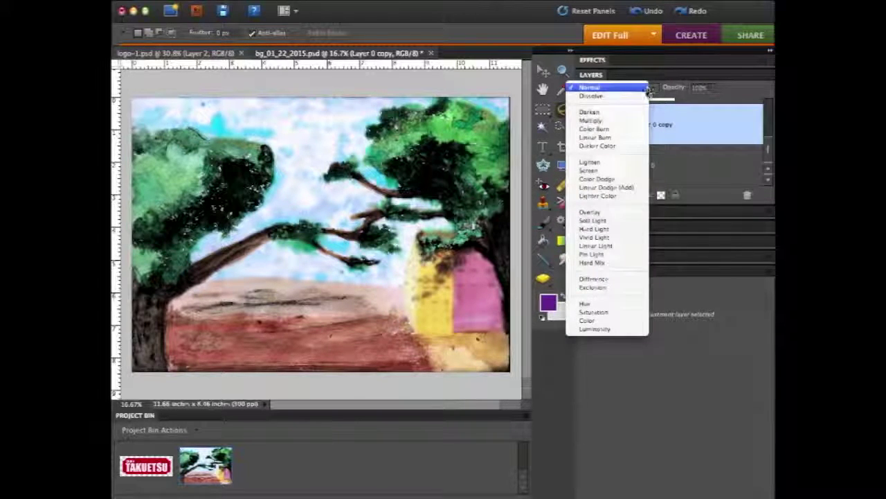
click(619, 119)
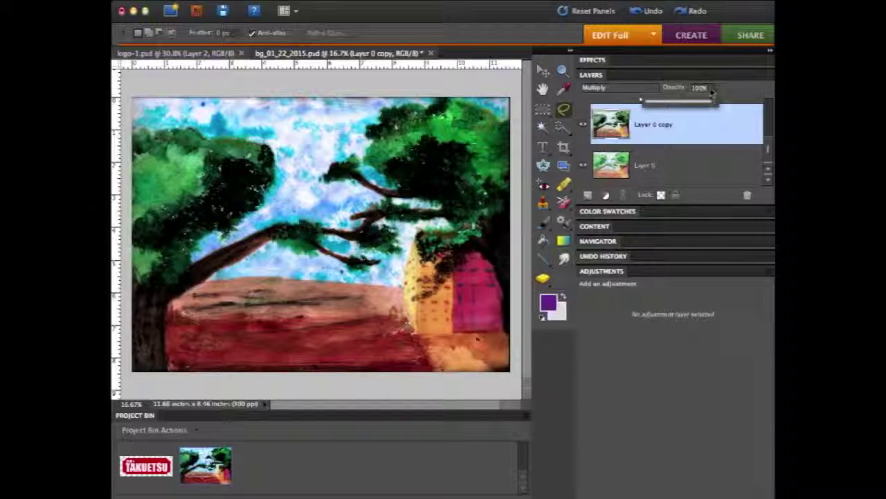
mouse_move(703, 95)
mouse_down()
mouse_move(672, 104)
mouse_move(719, 104)
mouse_up()
click(716, 104)
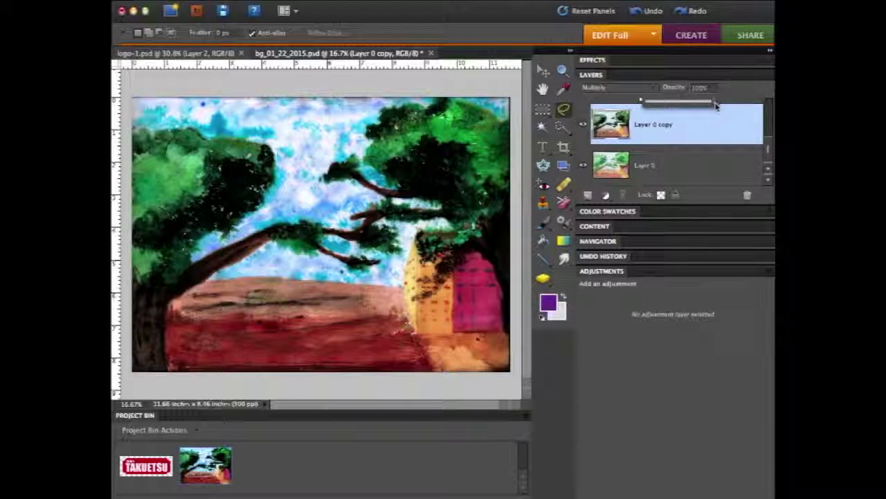
Step: Hide Layer 0 and add a new empty layer directly beneath Layer 0 copy
click(583, 166)
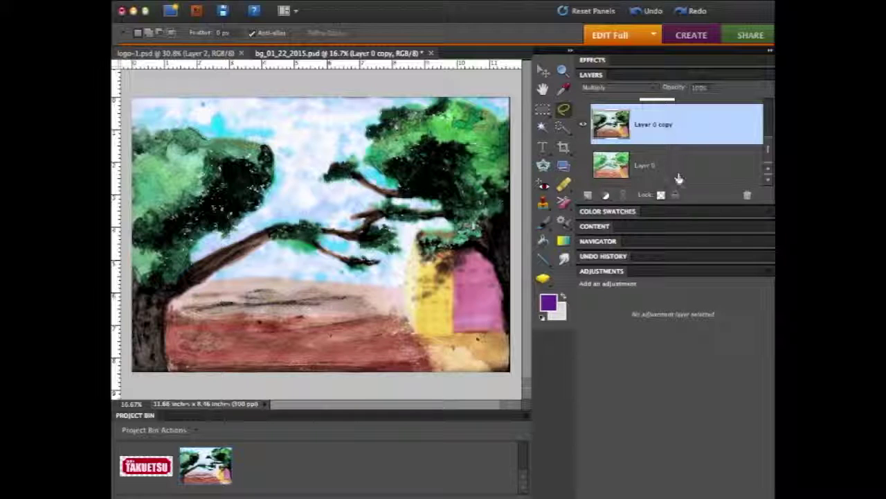
click(737, 180)
click(588, 196)
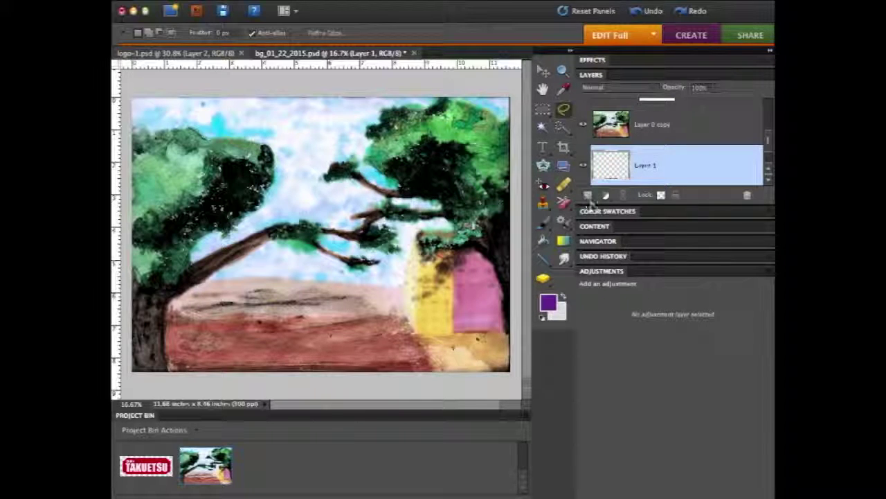
Step: Set the foreground color to black (000000) and fill the new layer with it using the Paint Bucket
click(548, 302)
click(533, 338)
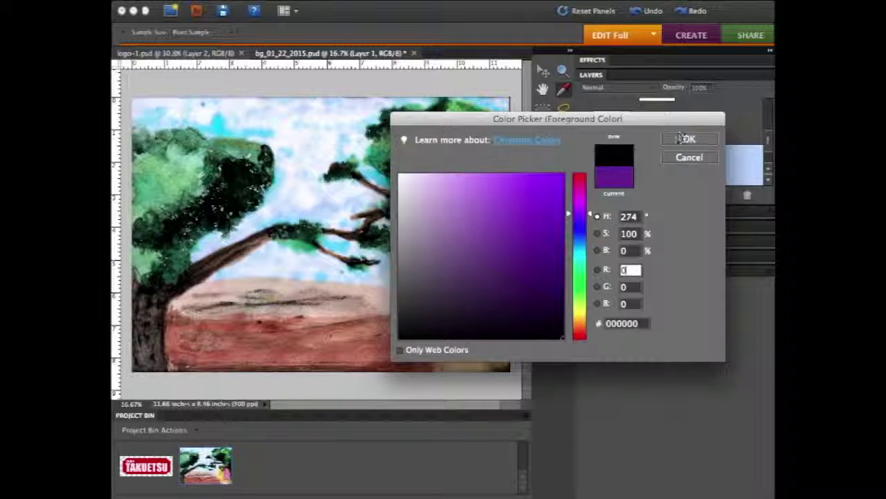
click(684, 139)
click(545, 240)
click(489, 360)
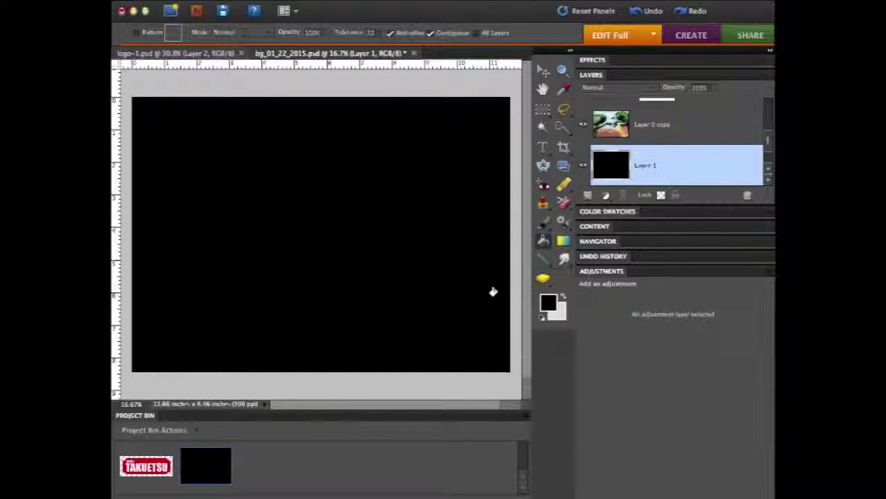
click(681, 132)
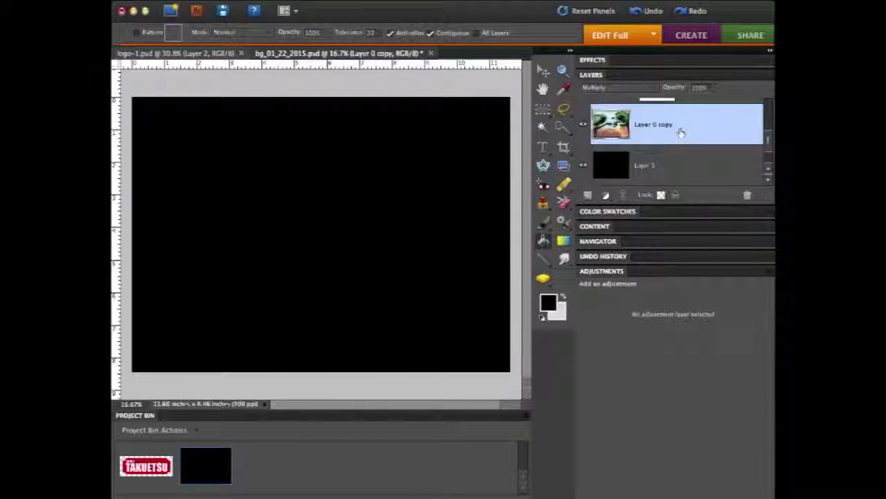
click(651, 89)
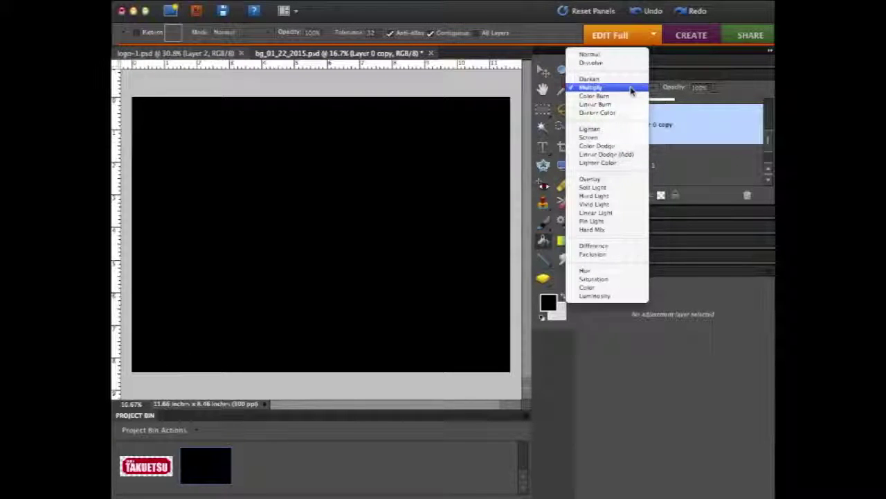
click(670, 128)
Step: Add another layer above the black one and fill it with the light gray swatch color
click(659, 167)
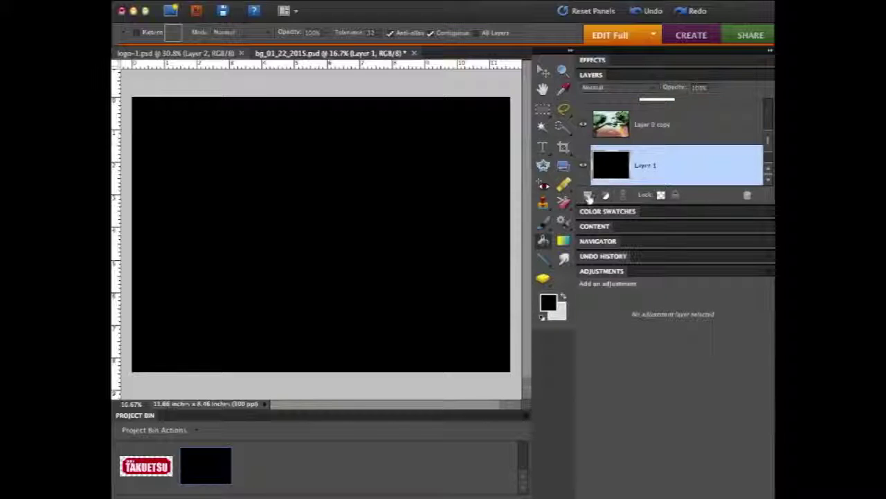
click(588, 196)
click(563, 296)
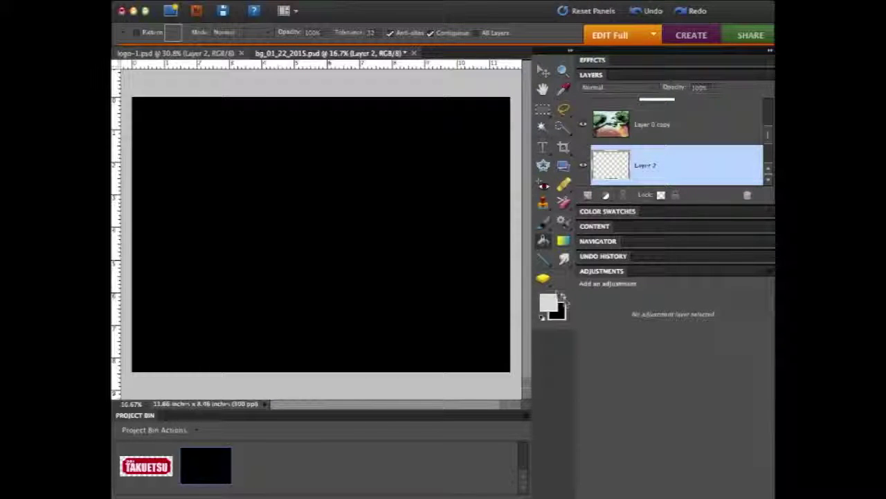
click(473, 301)
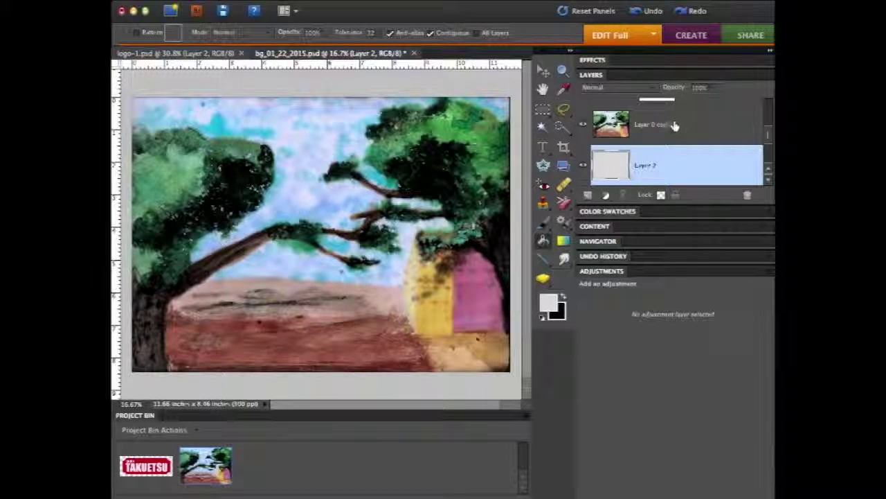
Step: Try adjusting the gray Layer 2's opacity and bring it back to 100%
click(712, 88)
drag(692, 102, 713, 101)
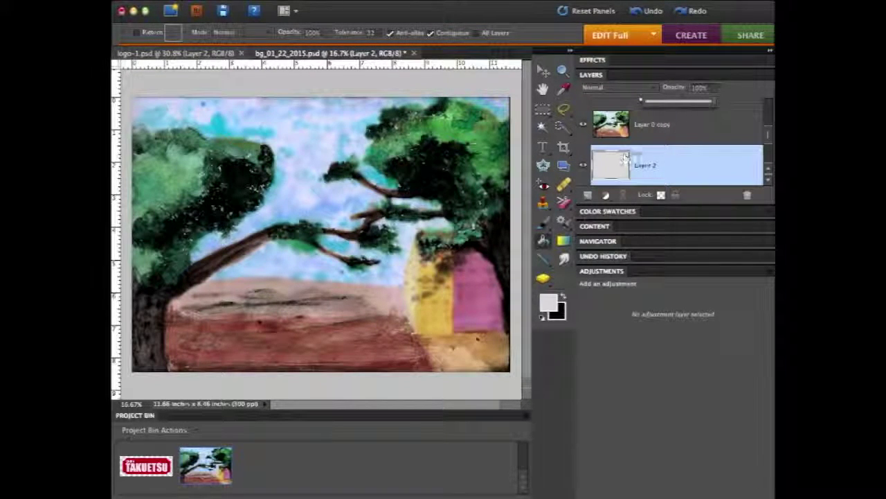
Step: Select Layer 0 copy and hide both the gray Layer 2 and the black Layer 1 below it
click(657, 129)
click(585, 168)
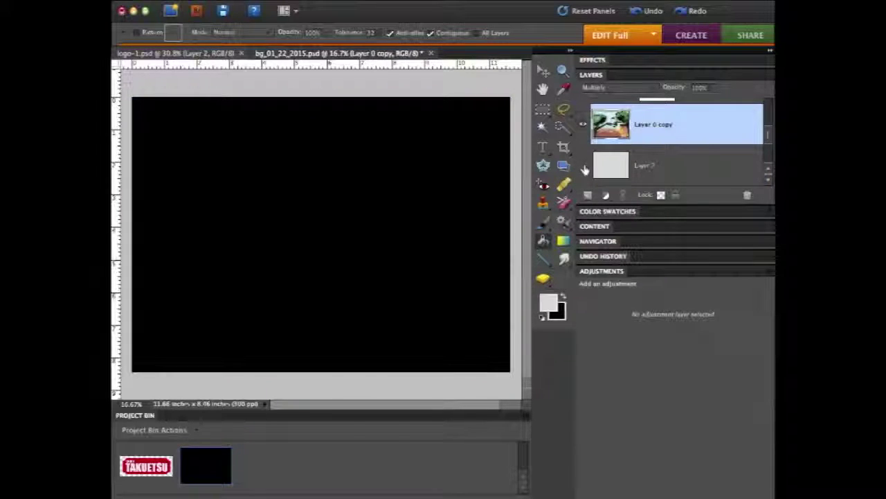
scroll(757, 149, up, 2)
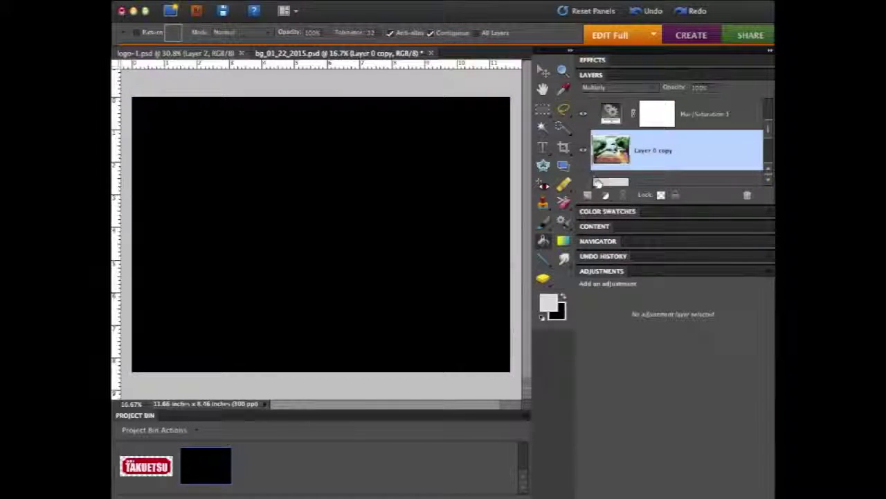
drag(767, 136, 762, 175)
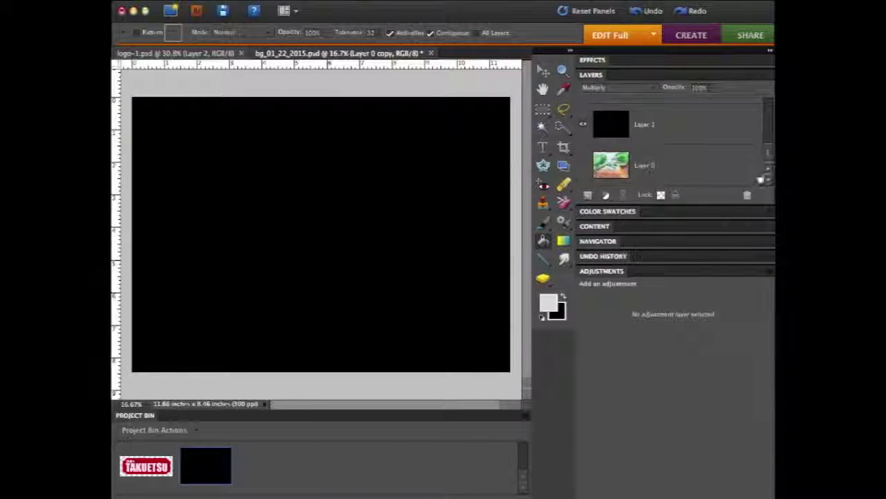
click(583, 125)
scroll(767, 155, up, 2)
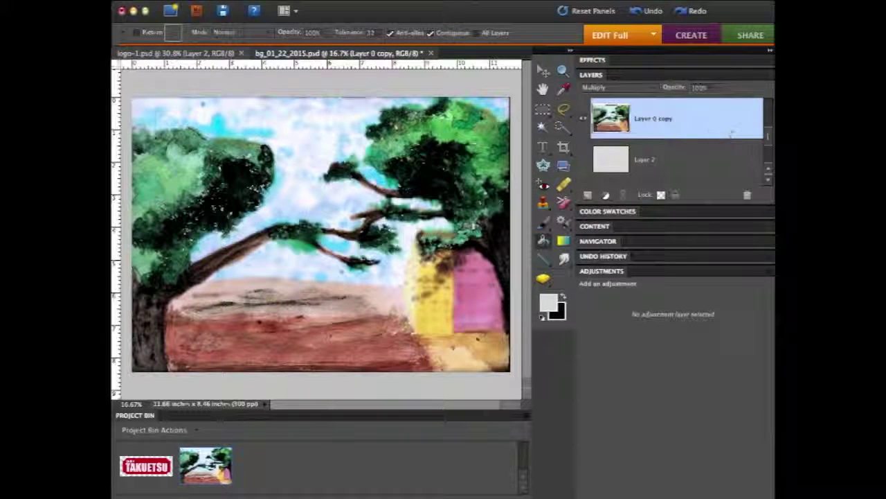
Step: Show the gray Layer 2 and toggle its visibility repeatedly to compare its effect under the Multiply layer, leaving it shown
click(583, 160)
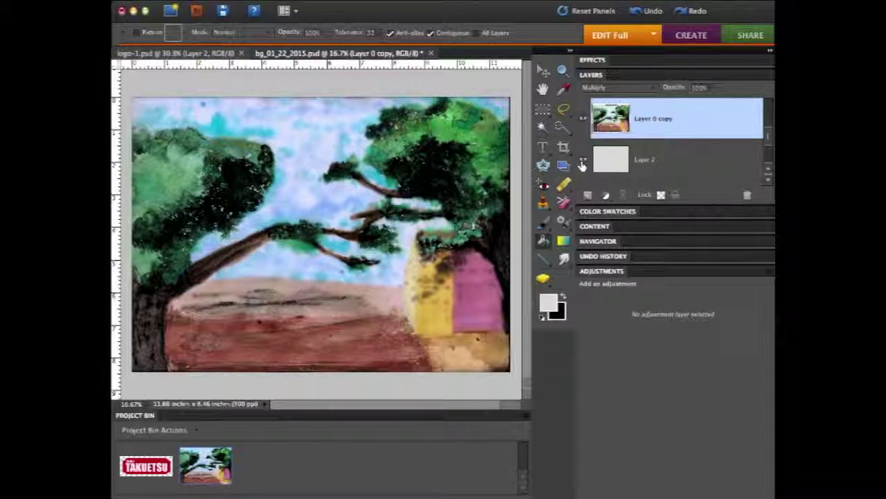
click(582, 162)
click(582, 165)
click(583, 164)
click(583, 163)
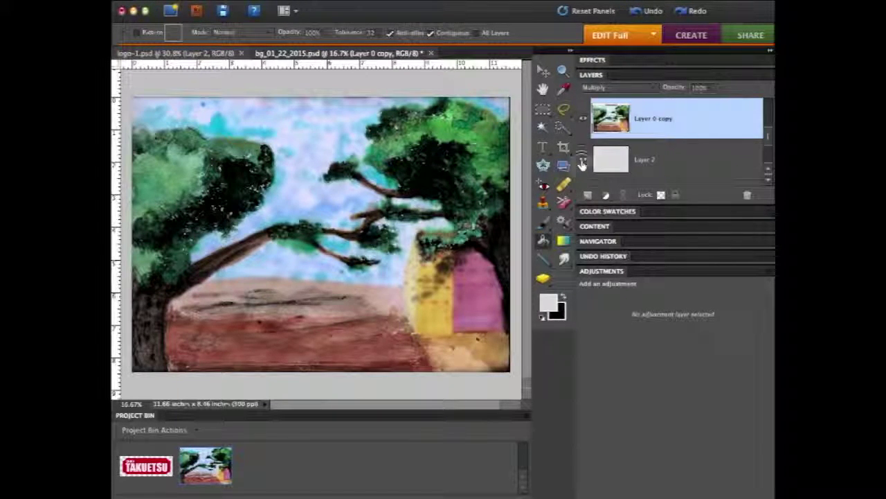
click(582, 164)
click(582, 164)
click(583, 159)
click(583, 159)
Step: Choose the Blur tool and duplicate Layer 0 copy under the default name
click(566, 256)
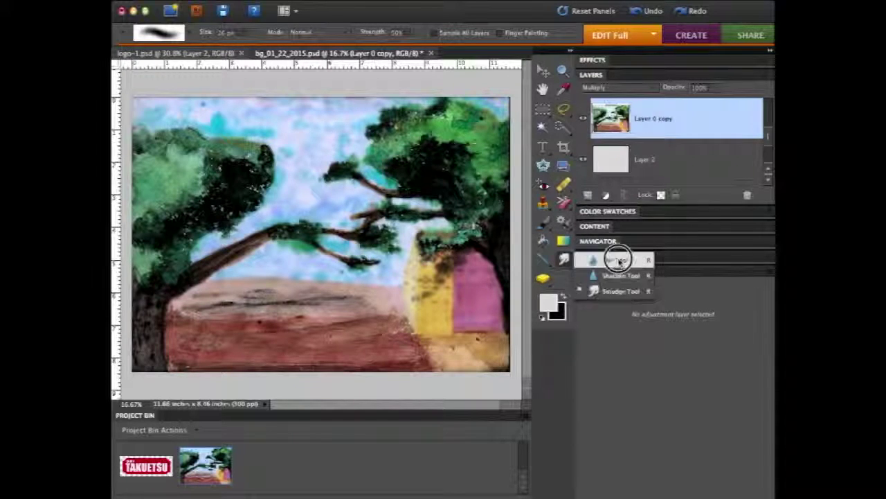
click(618, 258)
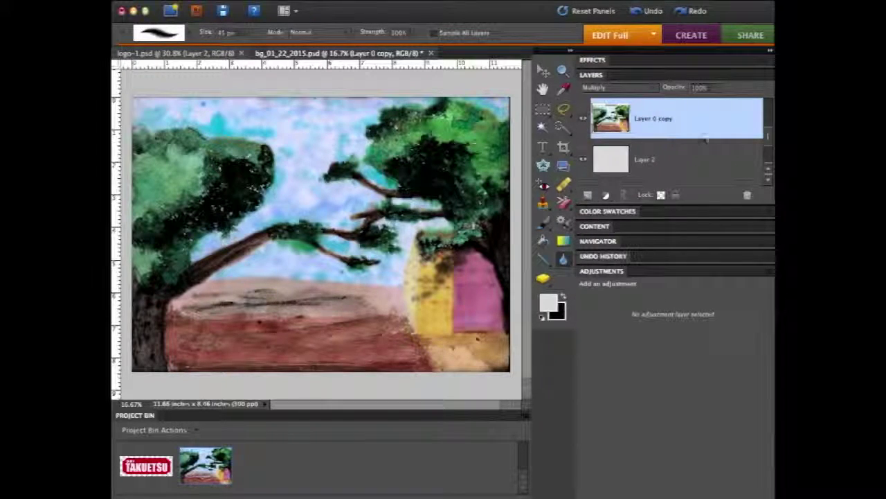
click(765, 83)
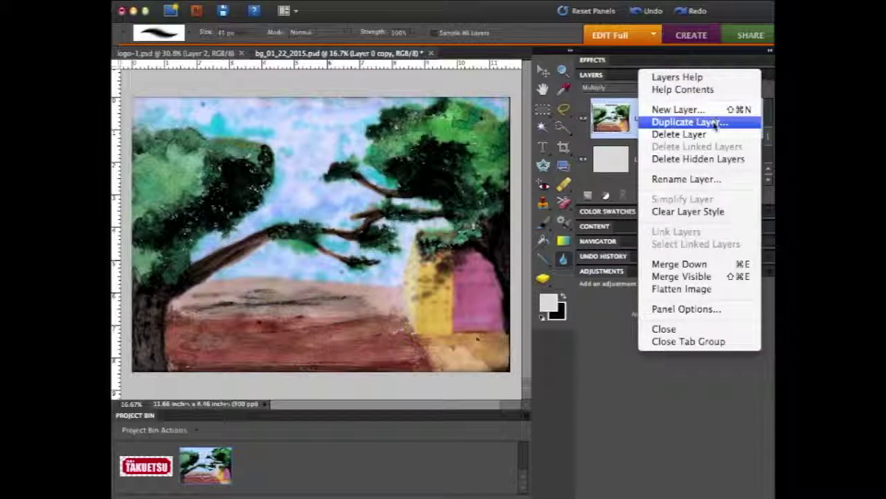
click(689, 122)
key(Return)
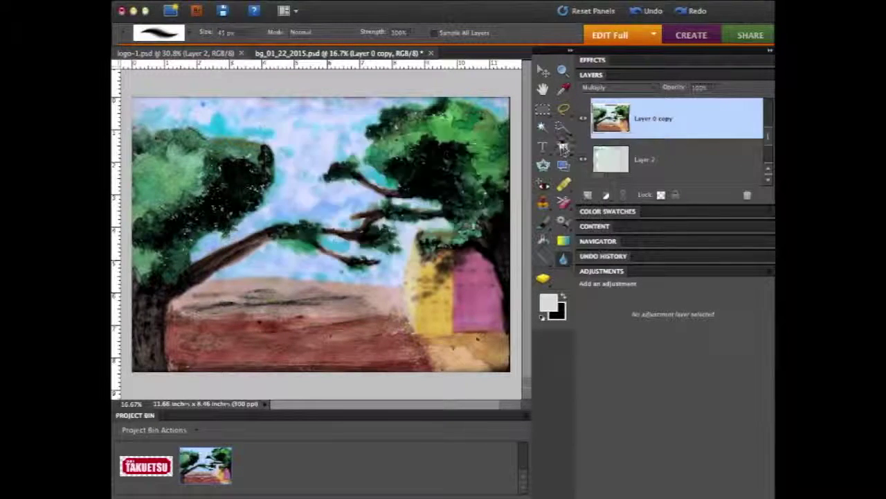
Step: Hide the original Layer 0 copy and set the duplicate layer's blending mode to Normal
click(583, 159)
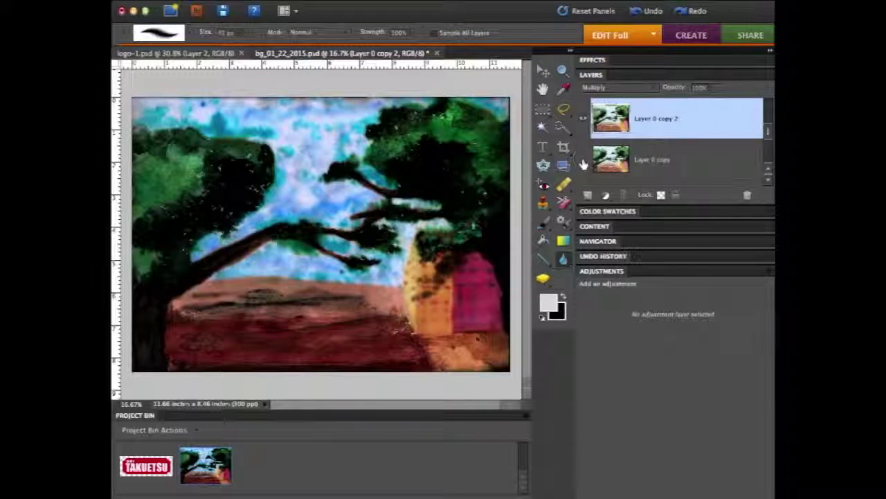
click(624, 88)
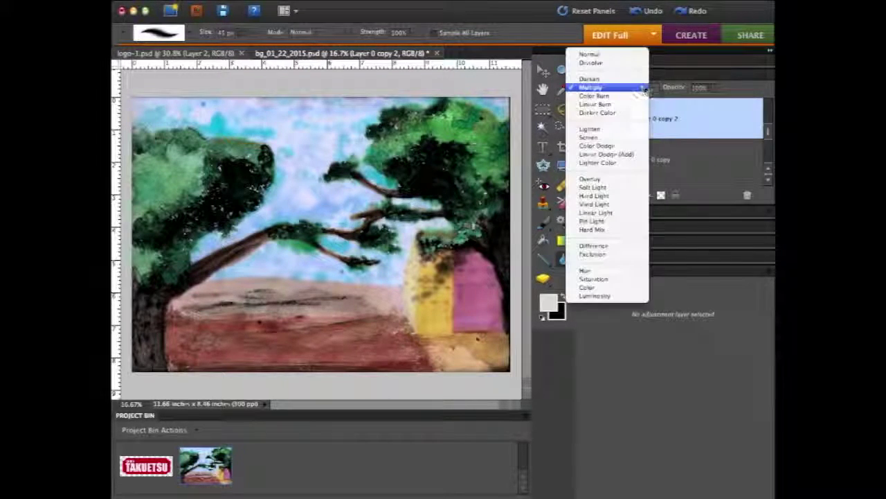
click(622, 58)
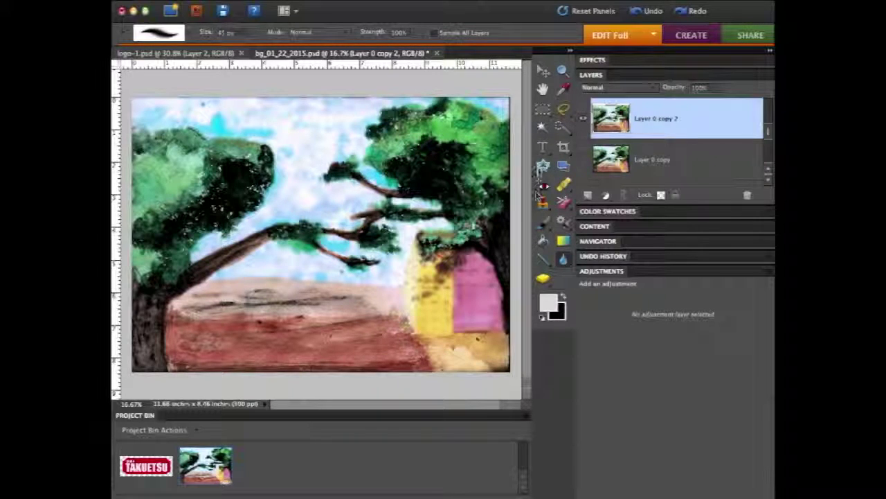
Step: Set the Blur brush size to 493 px and stroke it over the ground on Layer 0 copy 2
click(252, 37)
drag(224, 46, 277, 46)
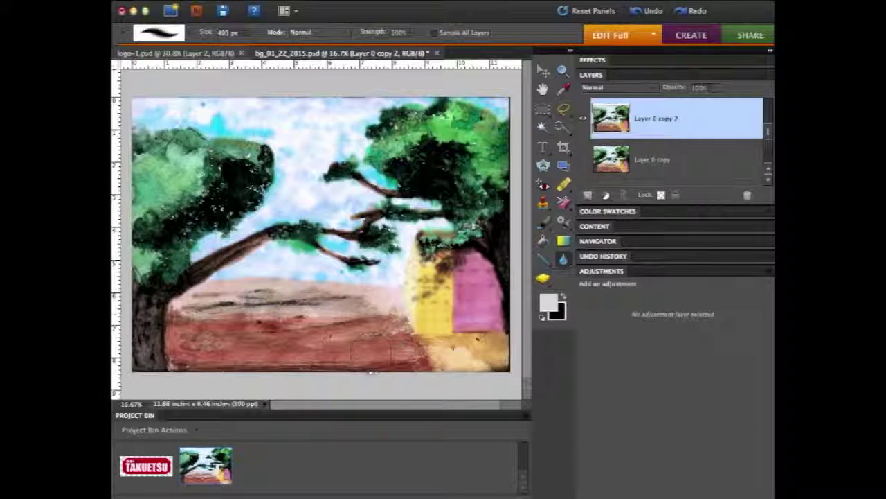
drag(401, 320, 323, 301)
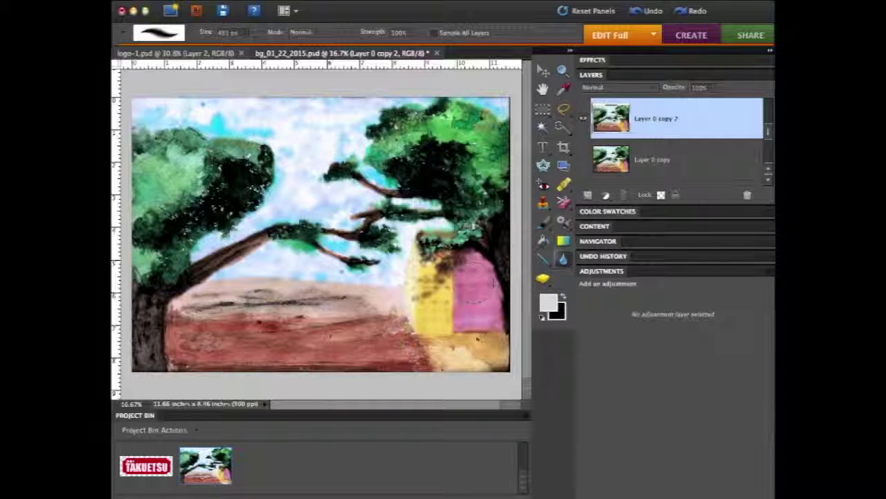
Step: Switch to the Smudge tool and set its brush size to 99 px
click(550, 280)
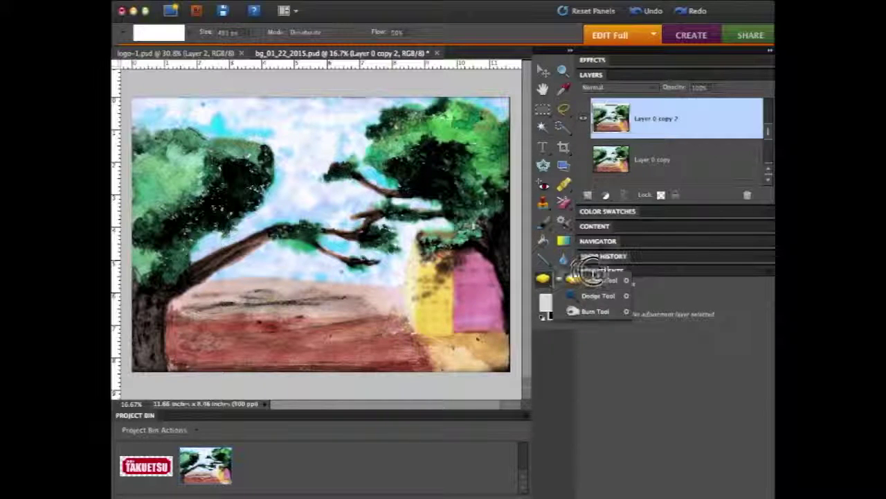
click(594, 277)
click(566, 259)
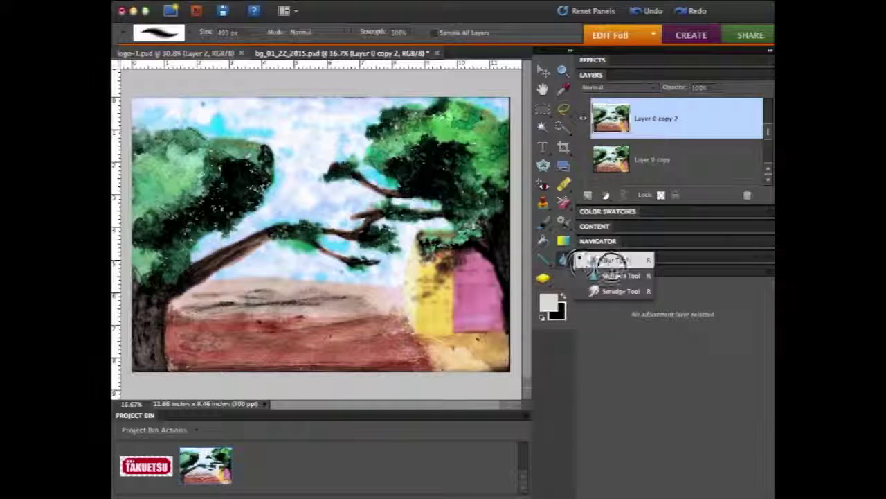
click(620, 290)
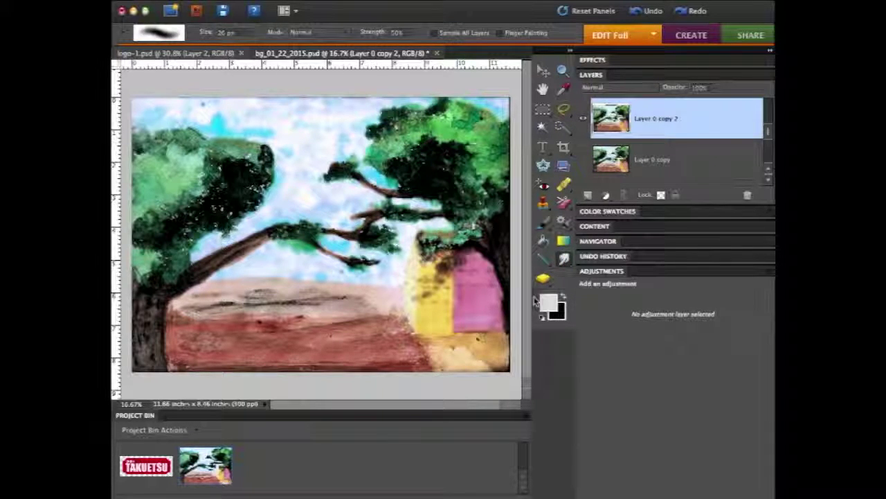
click(259, 32)
drag(257, 44, 283, 45)
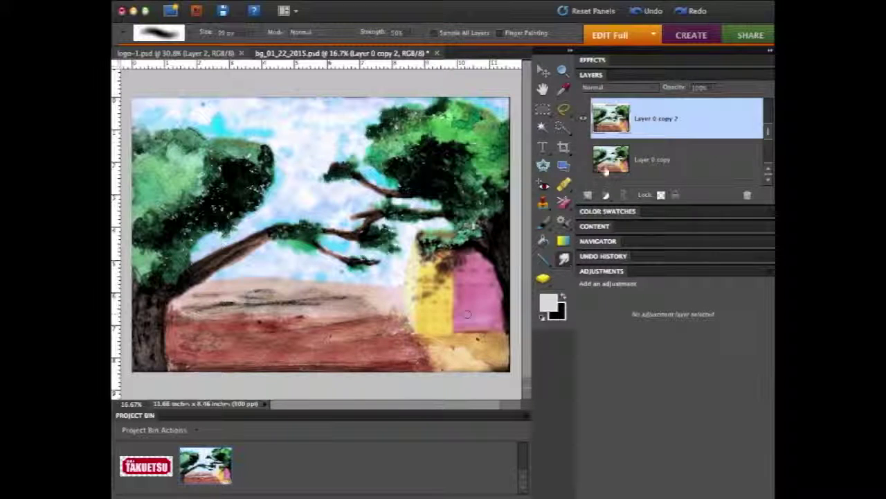
Step: Try Sepia and Warming Filter (85) on the Photo Filter 1 adjustment layer, and settle on Cooling Filter (82)
drag(770, 132, 767, 106)
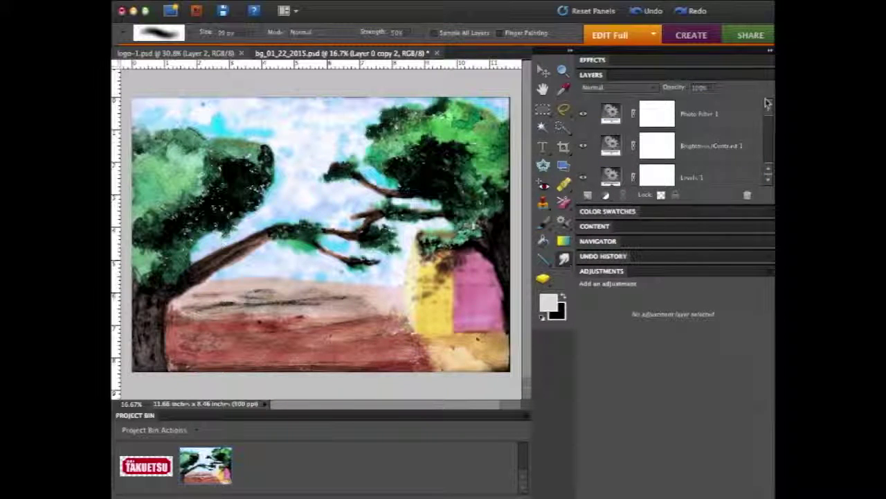
click(727, 123)
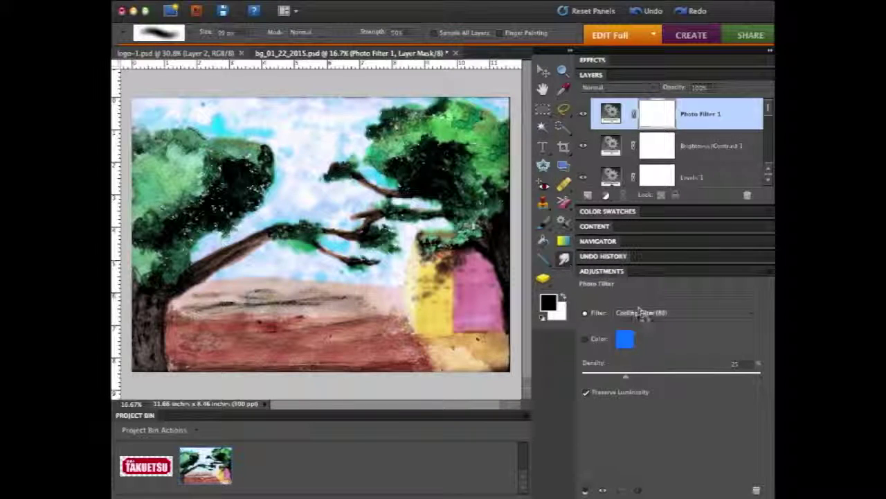
click(644, 313)
click(627, 405)
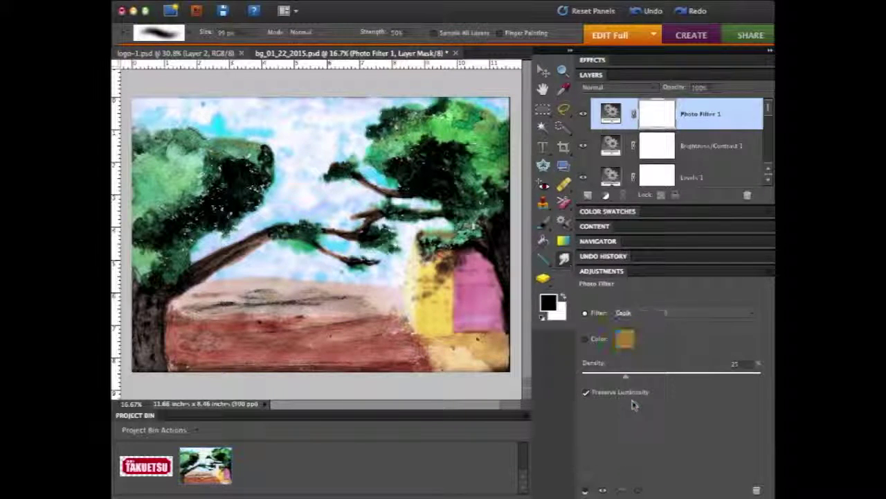
click(651, 313)
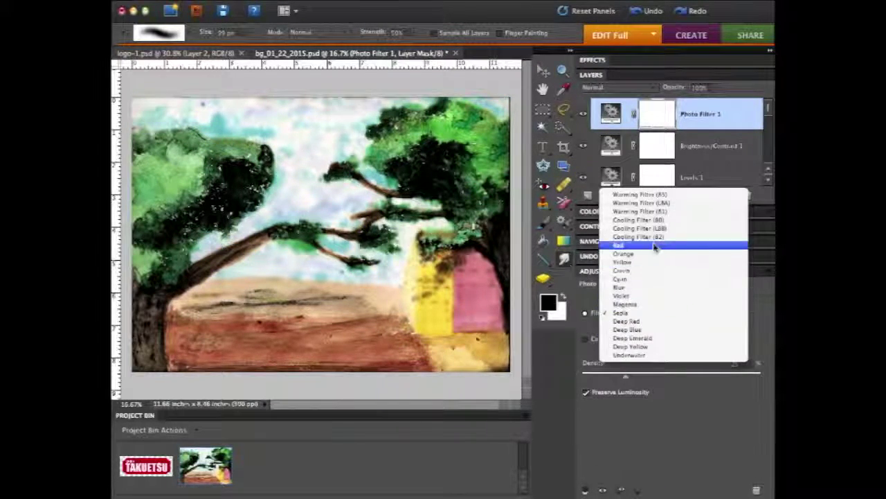
click(666, 201)
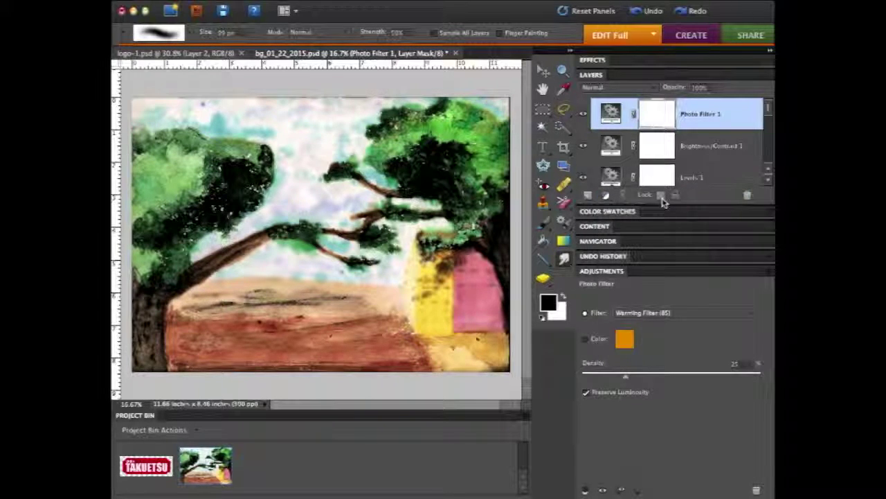
click(657, 314)
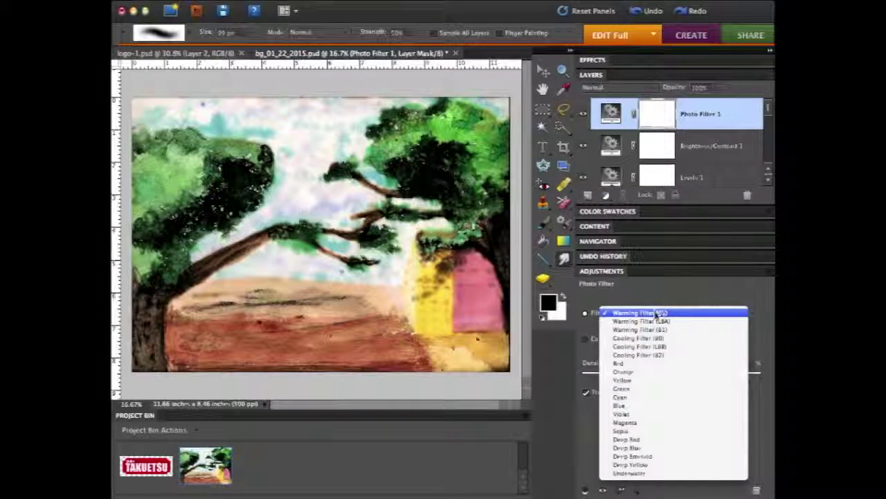
click(651, 354)
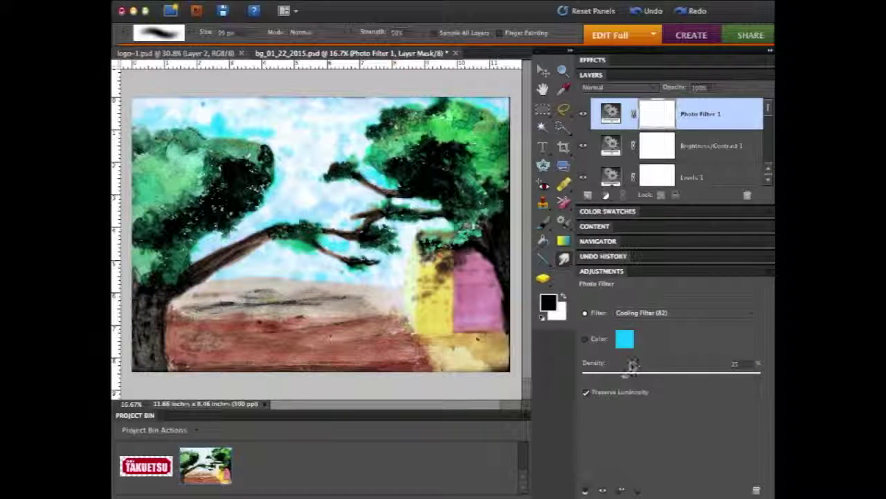
Step: Try the photo filter at 66% density with Preserve Luminosity turned off and back on
click(699, 378)
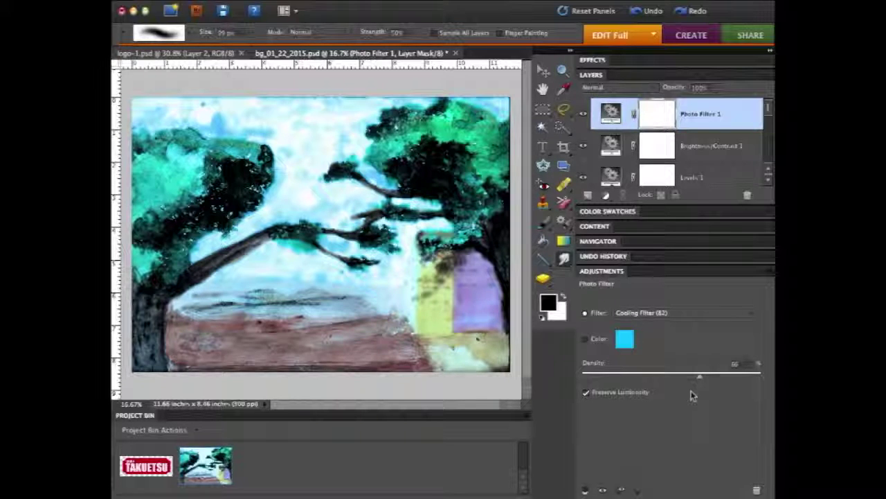
click(587, 393)
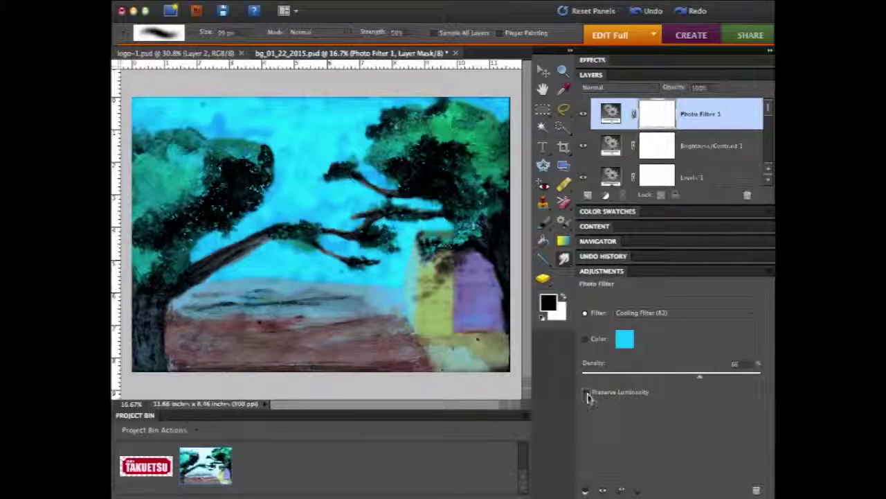
click(587, 393)
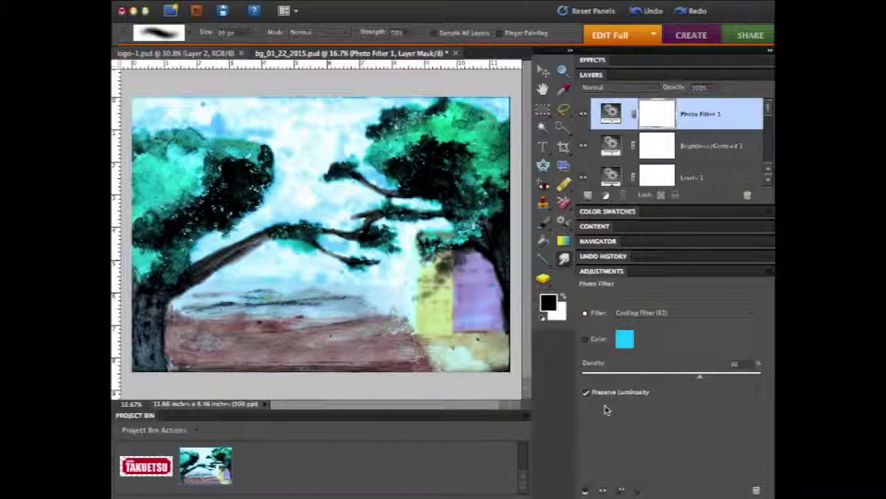
Step: Set the photo filter's density to 25% and save the document
click(647, 374)
click(603, 374)
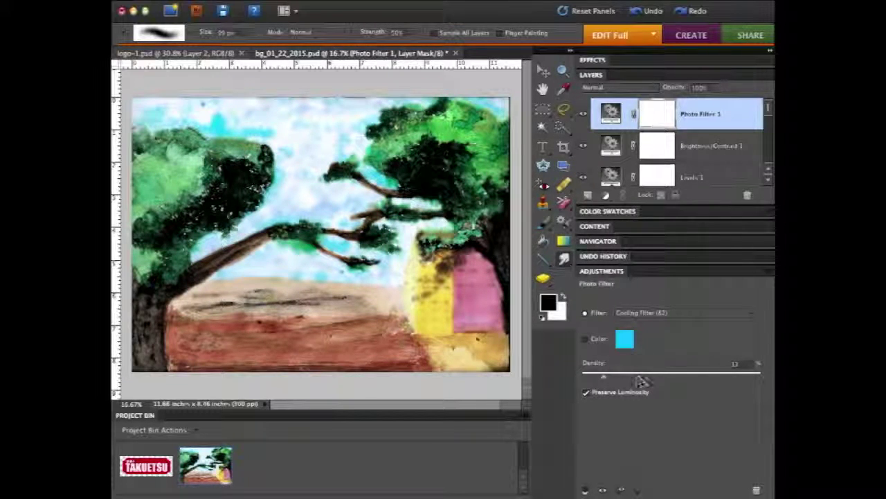
drag(603, 376, 626, 377)
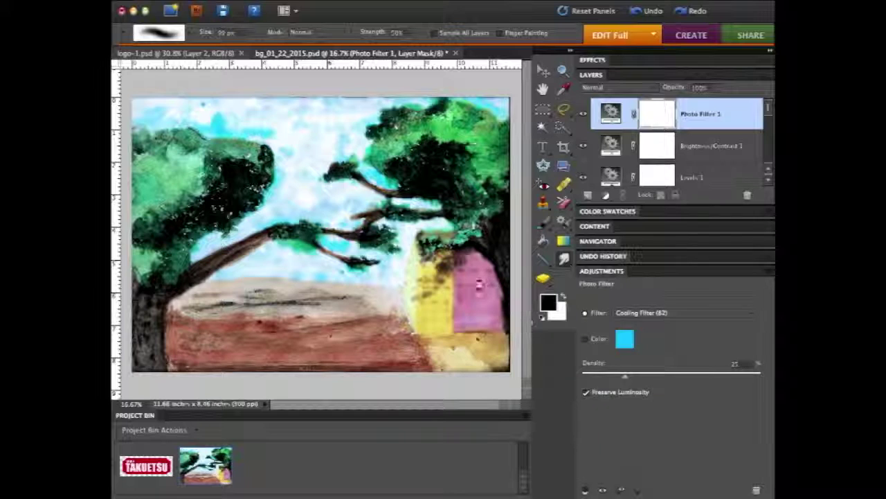
key(super+s)
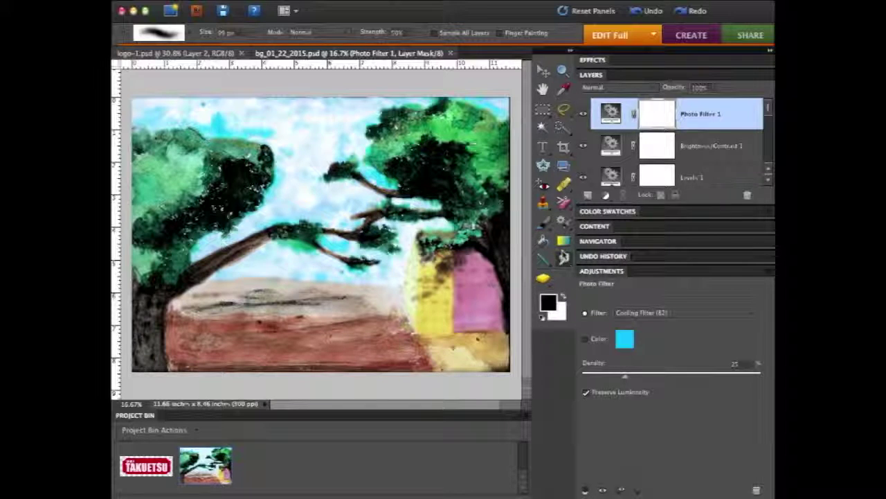
Step: Make a short smudge stroke at the sky's upper edge, and switch to the Layer 0 copy 2 layer
mouse_move(377, 105)
mouse_down()
mouse_move(378, 91)
mouse_move(367, 91)
mouse_up()
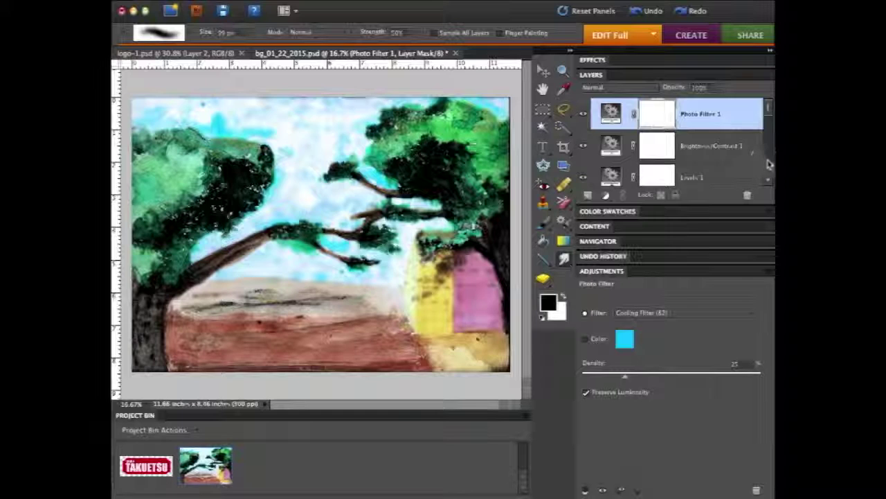
scroll(767, 158, down, 2)
scroll(767, 158, down, 1)
click(733, 147)
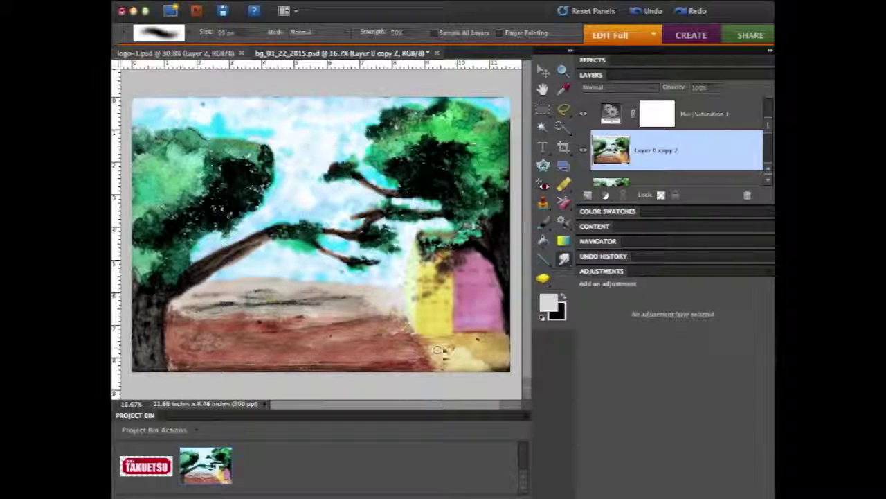
Step: Save the document
key(ctrl+s)
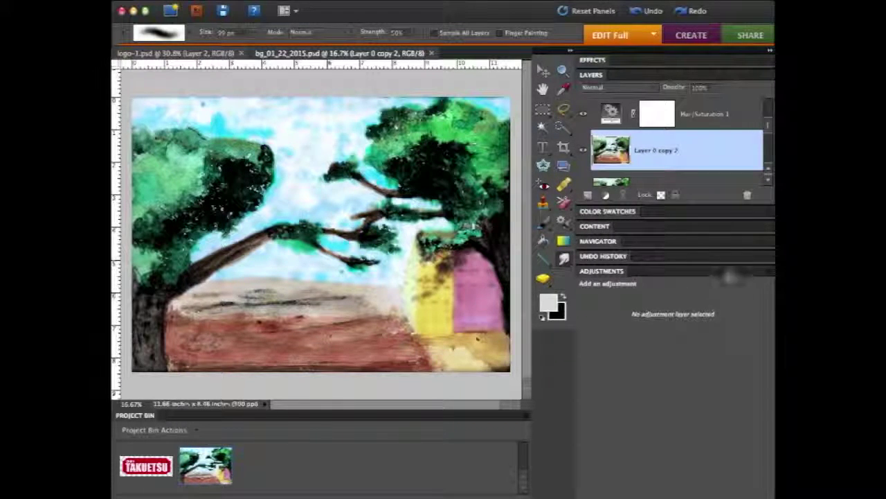
Step: Examine the treetop in the artwork's upper-right corner at 66.67%, comparing Layer 0 copy 2 with Layer 0 copy
click(615, 241)
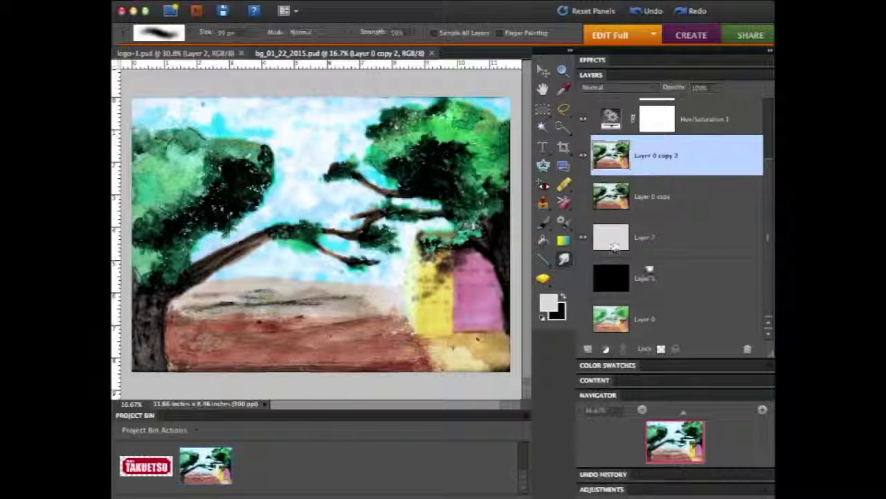
click(762, 409)
click(763, 410)
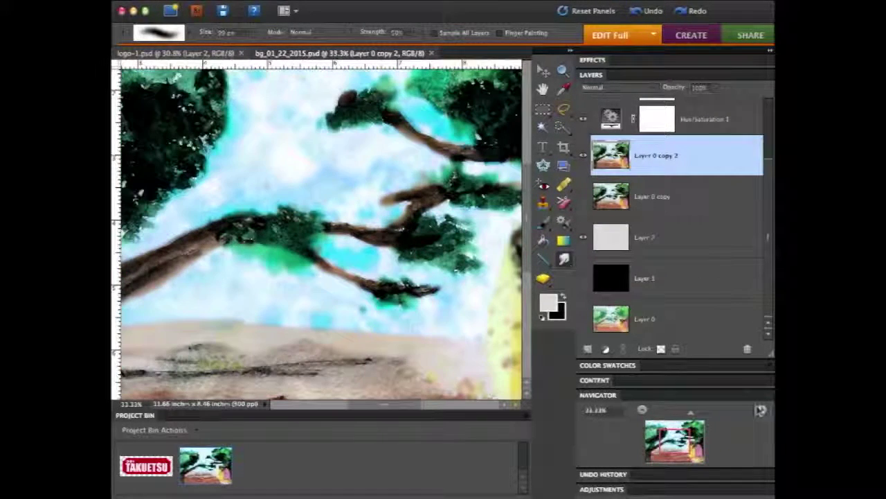
click(760, 410)
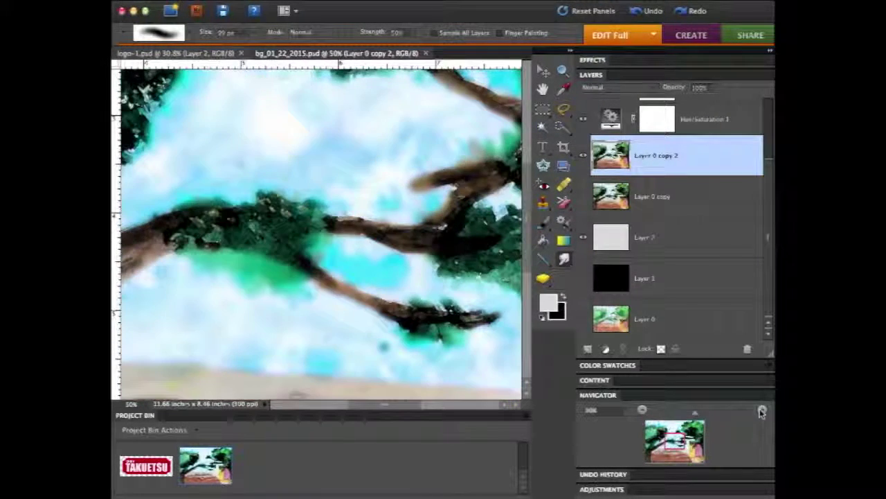
click(762, 410)
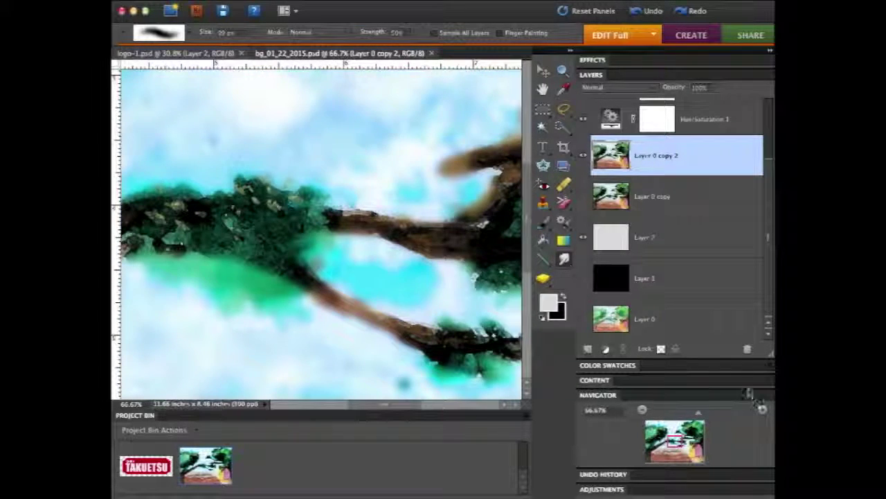
drag(415, 406, 480, 406)
drag(524, 241, 544, 156)
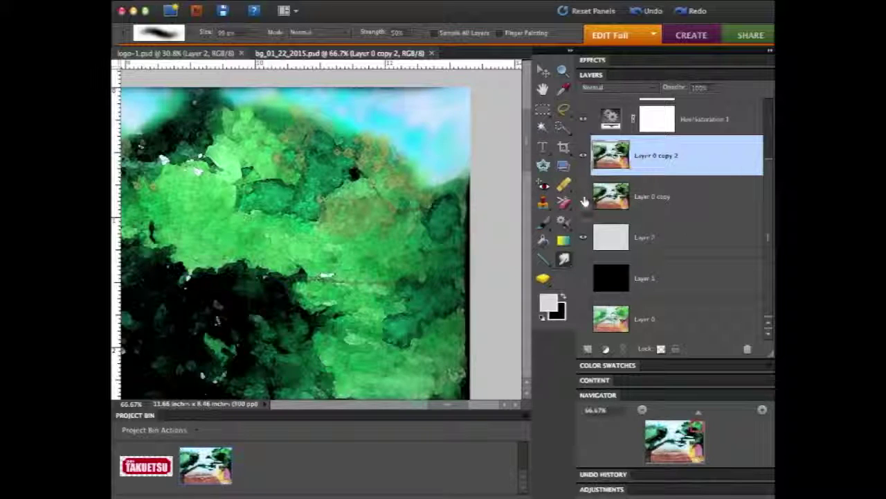
click(583, 159)
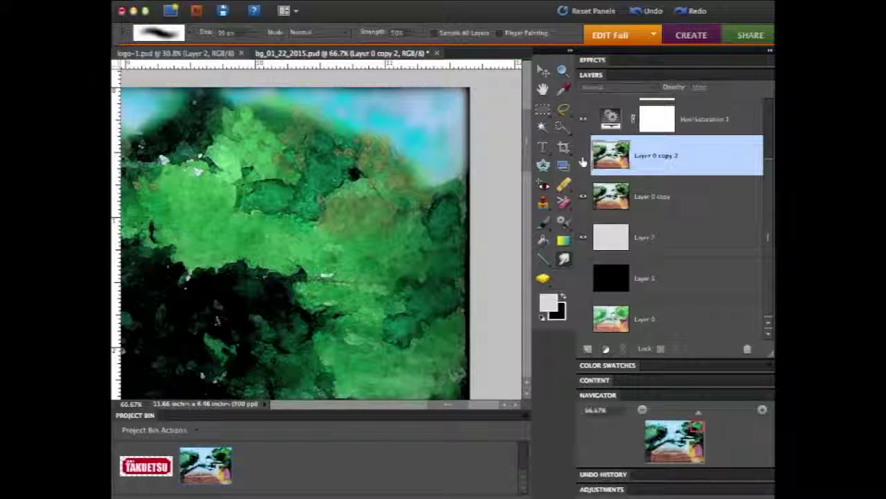
click(582, 156)
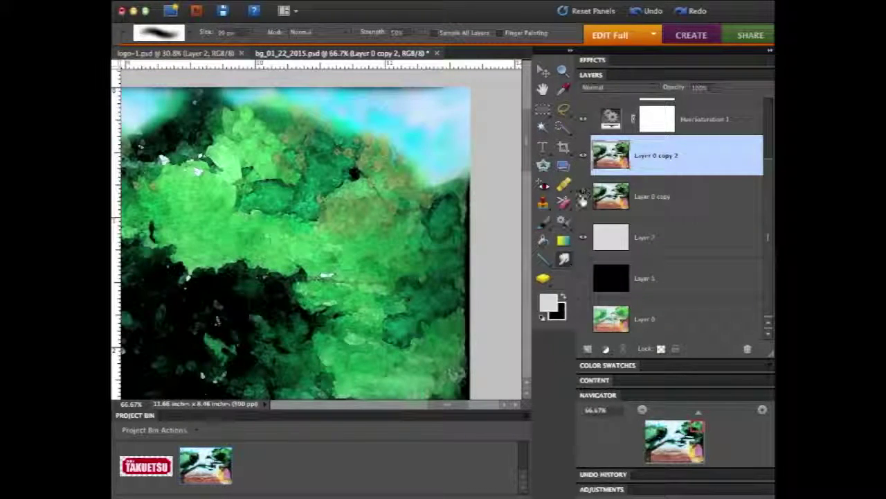
Step: Move Layer 0 between Layer 0 copy and Layer 2, make it visible, and compare it with Layer 0 copy 2
drag(676, 320, 676, 201)
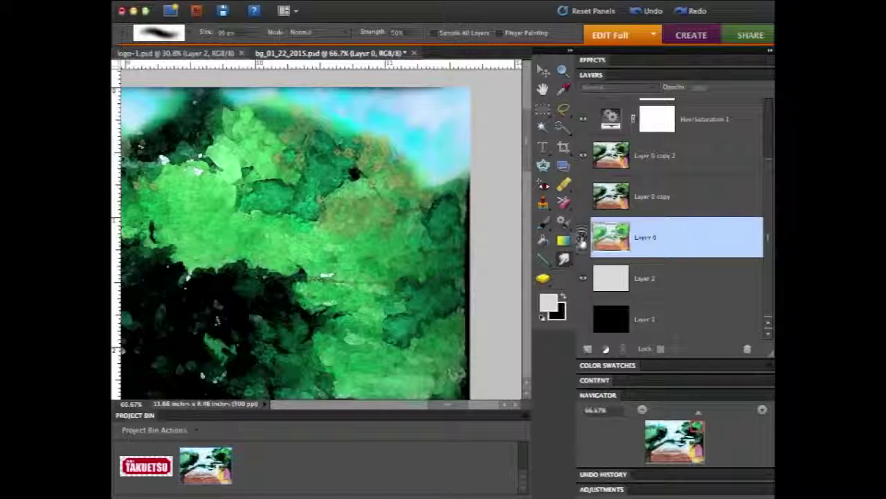
click(581, 156)
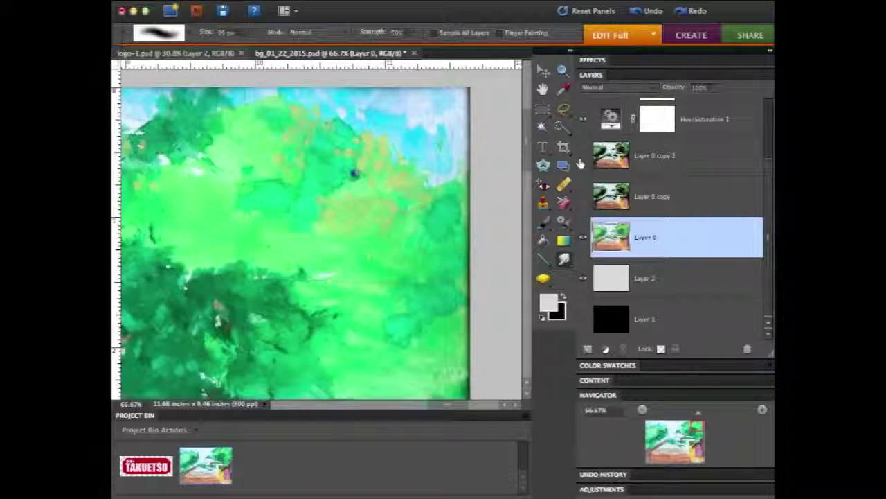
click(580, 166)
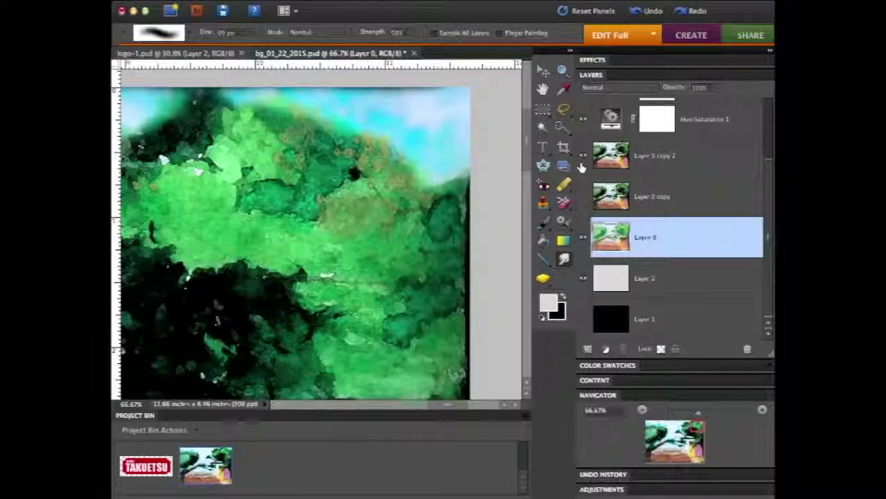
click(580, 168)
click(582, 159)
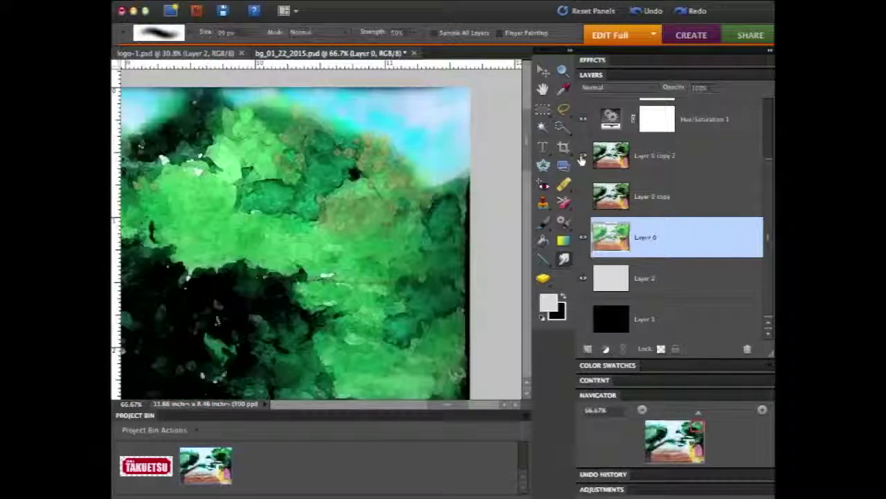
Step: Try Multiply blending on Layer 0 copy 2 over the visible Layer 0, and check the effect on the whole artwork
click(585, 239)
click(666, 155)
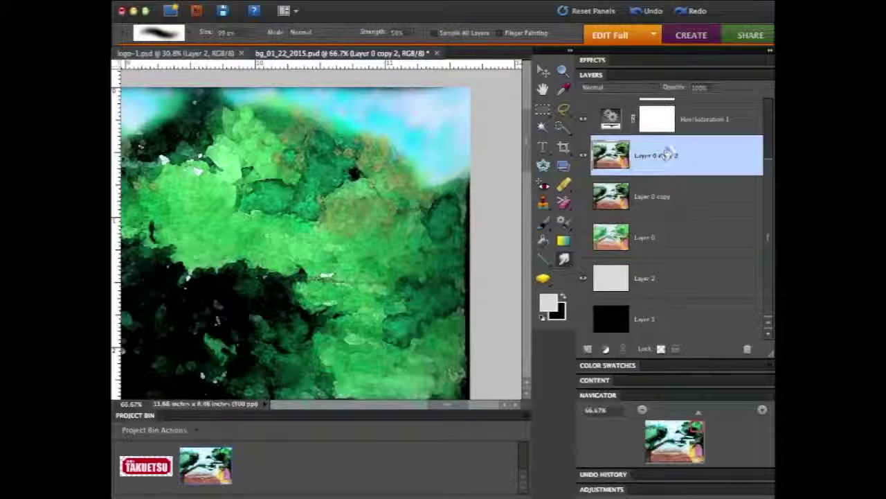
click(654, 223)
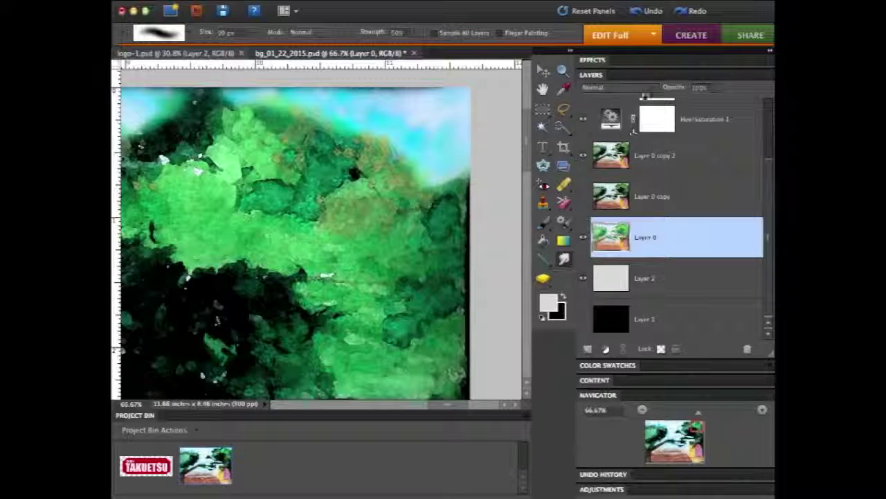
click(642, 89)
click(637, 120)
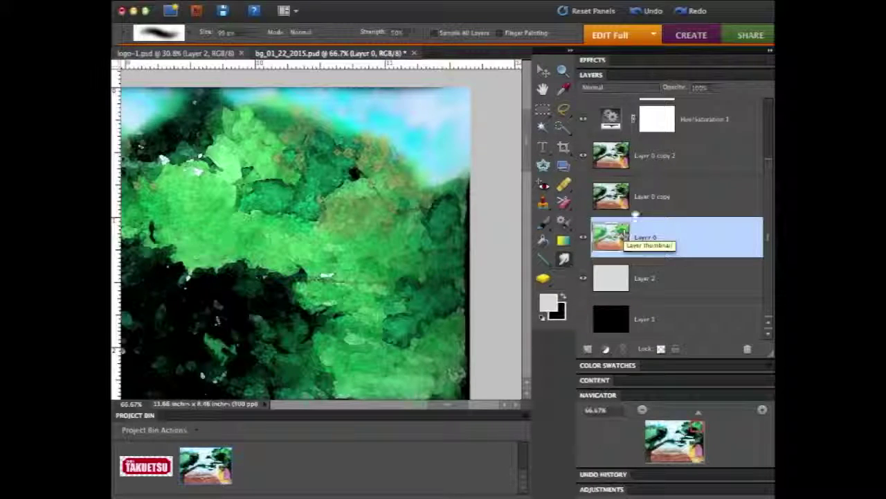
click(613, 155)
click(634, 88)
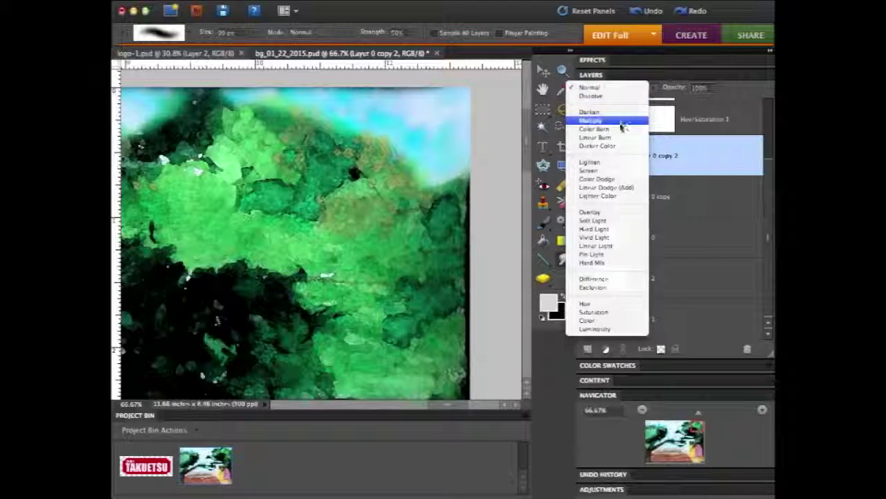
click(630, 116)
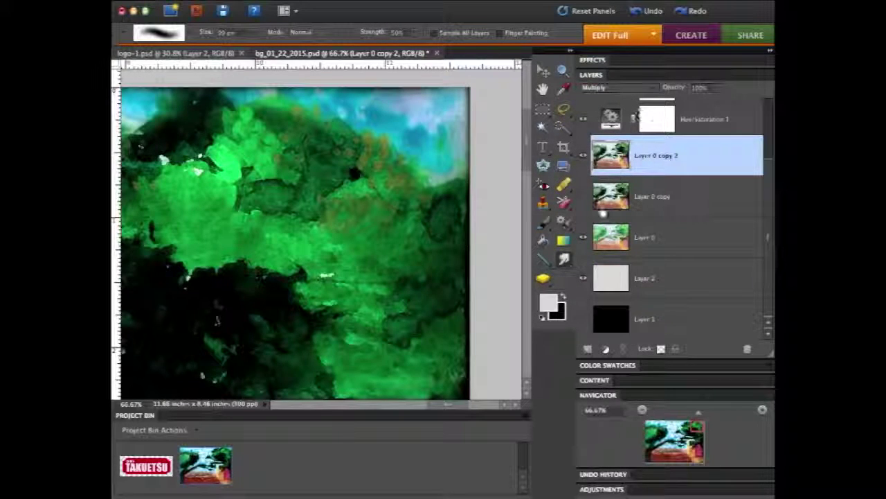
click(642, 409)
click(642, 409)
click(641, 409)
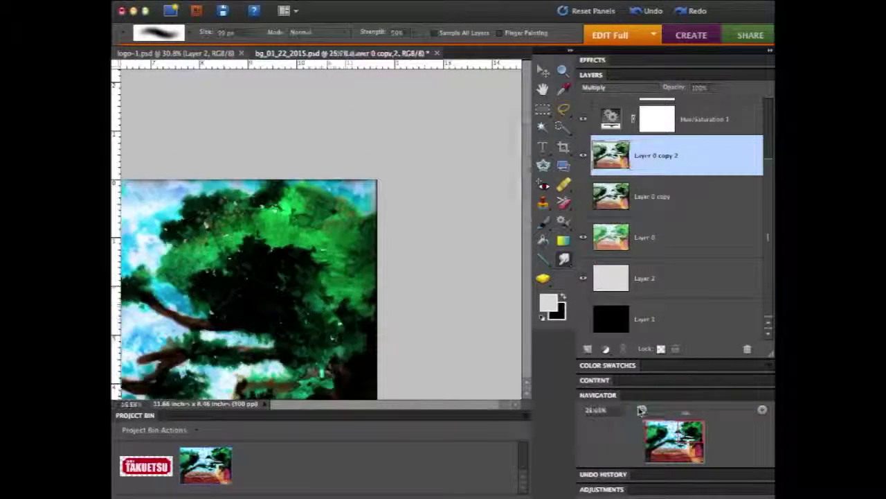
click(641, 409)
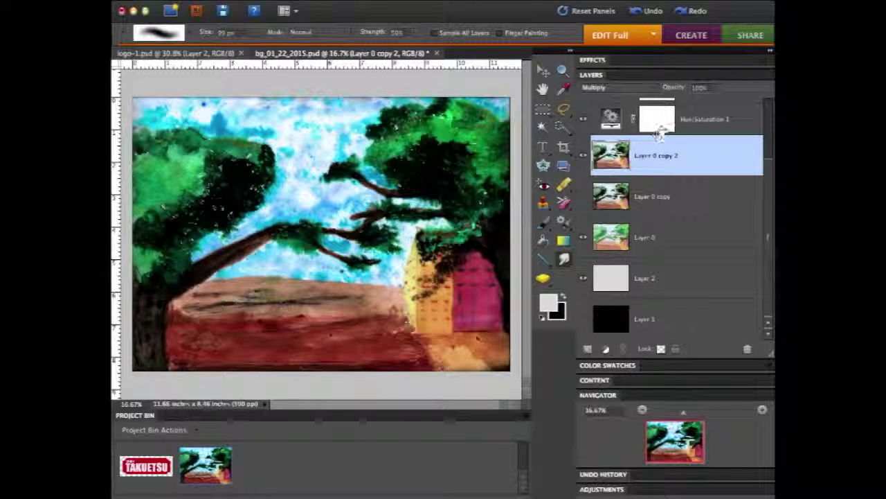
Step: Try the Overlay, Soft Light, Hard Light, Vivid Light and Hard Mix blending modes on Layer 0 copy 2
click(600, 87)
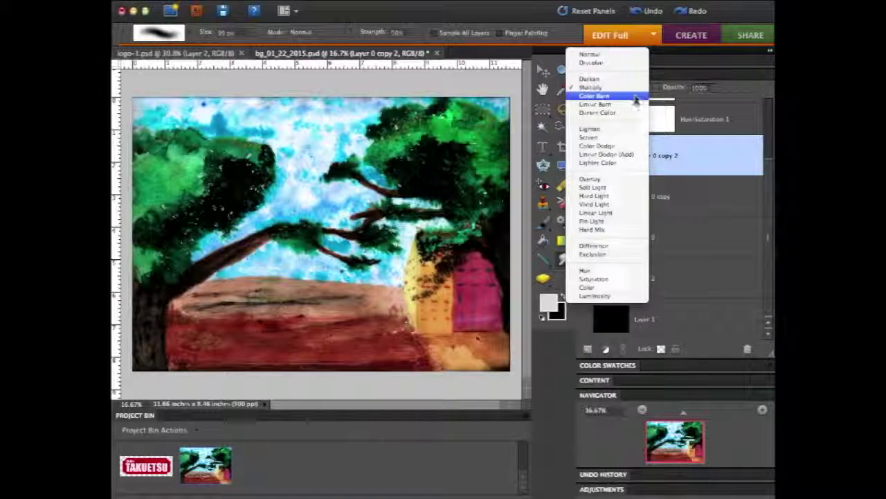
click(608, 180)
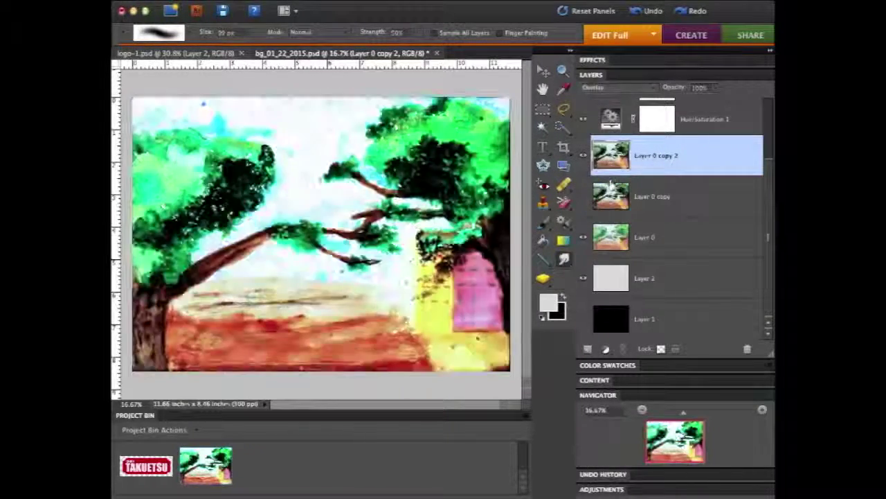
click(644, 88)
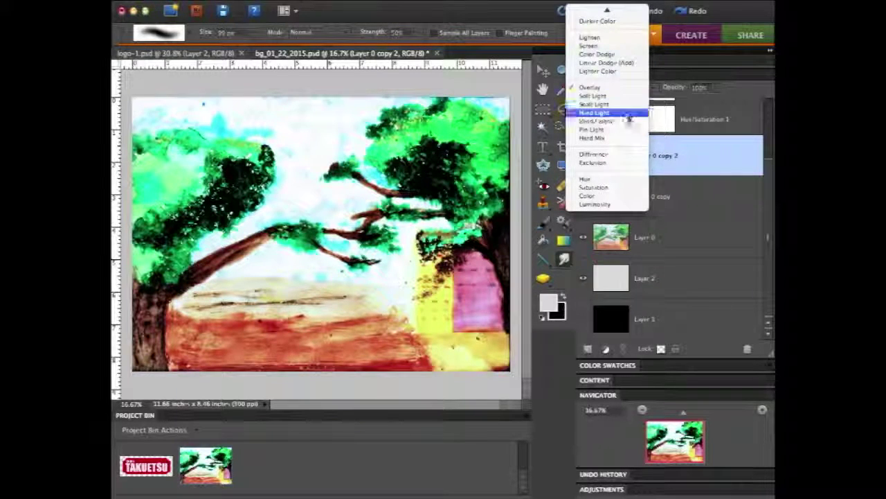
click(627, 97)
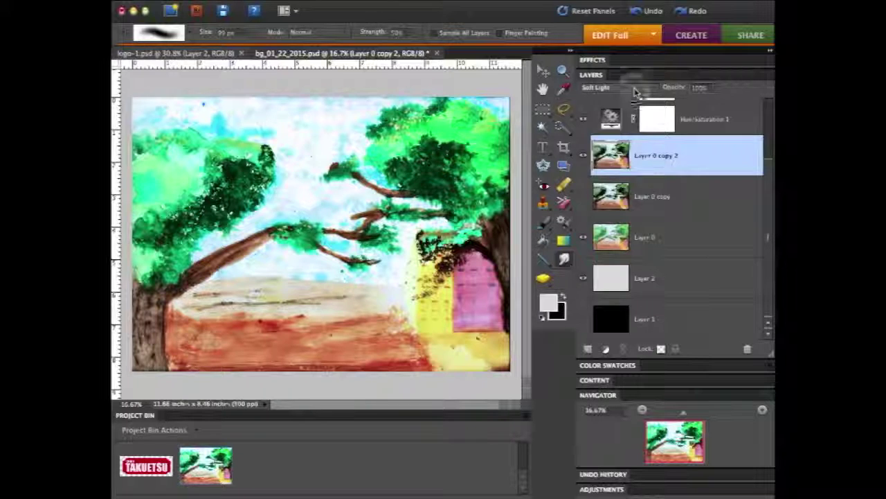
click(626, 97)
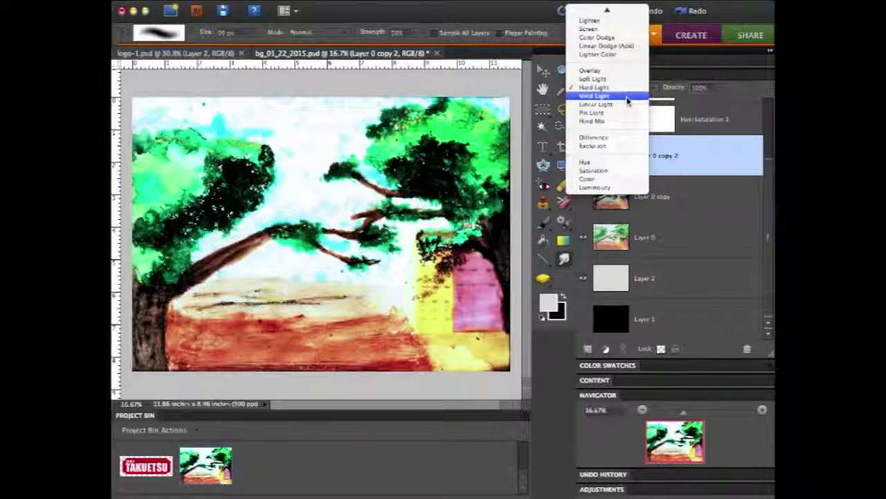
click(627, 97)
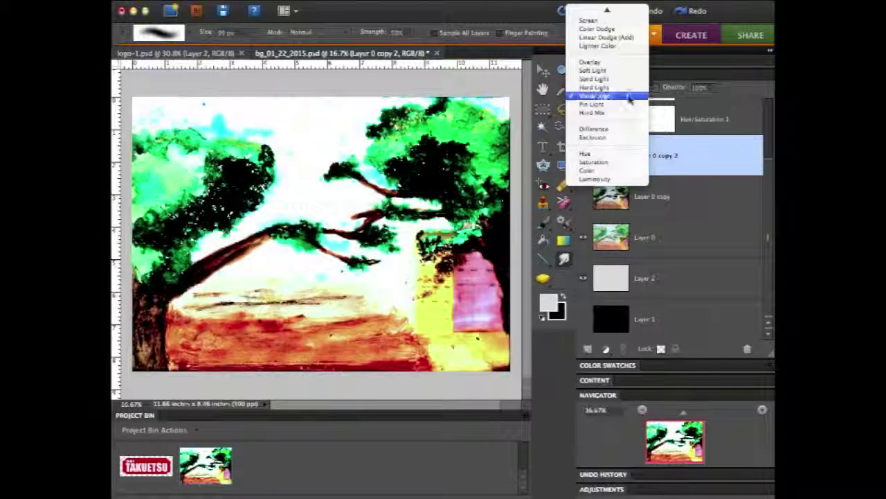
click(631, 89)
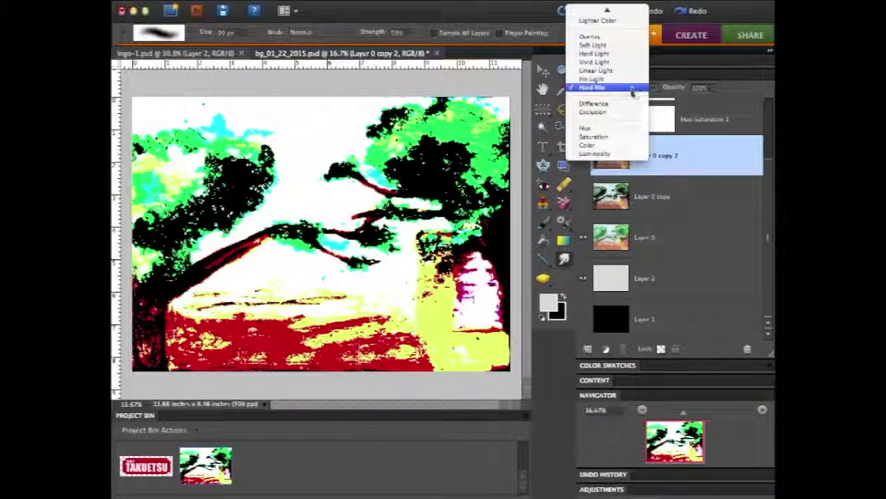
Step: Try the Difference, Exclusion, Hue and Saturation blending modes on Layer 0 copy 2
click(622, 104)
click(626, 89)
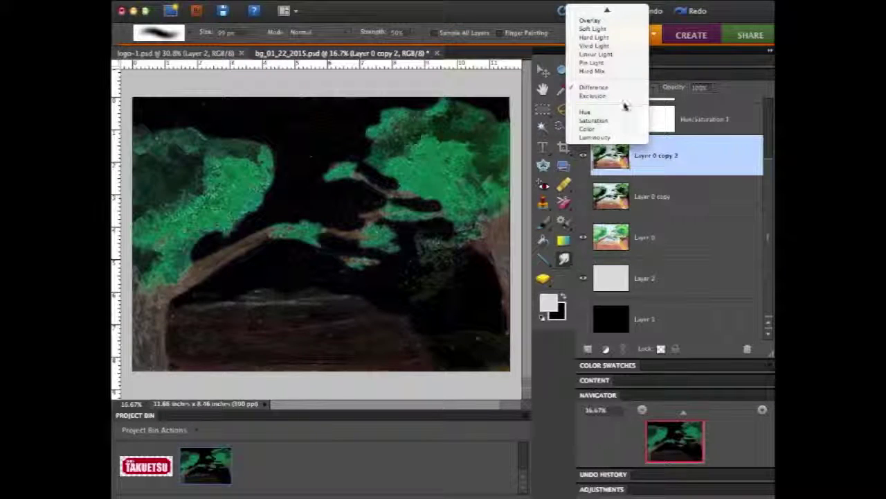
click(625, 97)
click(627, 90)
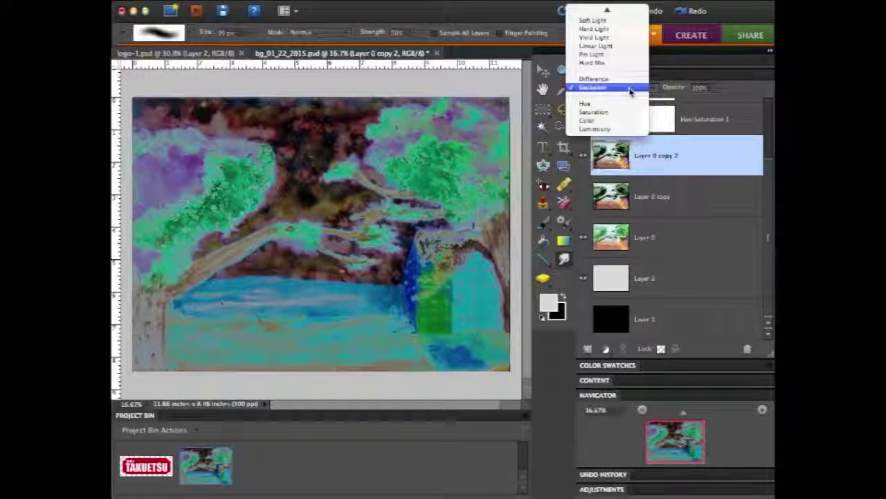
click(627, 102)
click(629, 91)
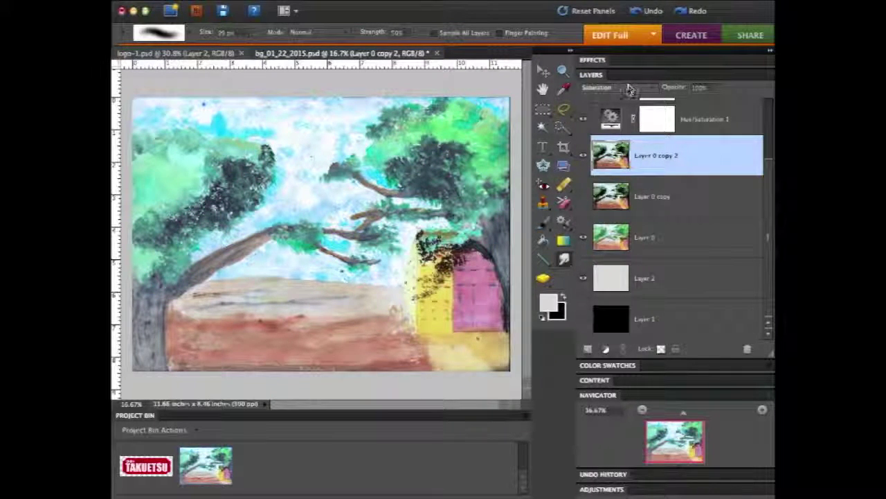
Step: Try Luminosity blending on Layer 0 copy 2, and set the layer's blending mode to Color
click(628, 90)
click(626, 97)
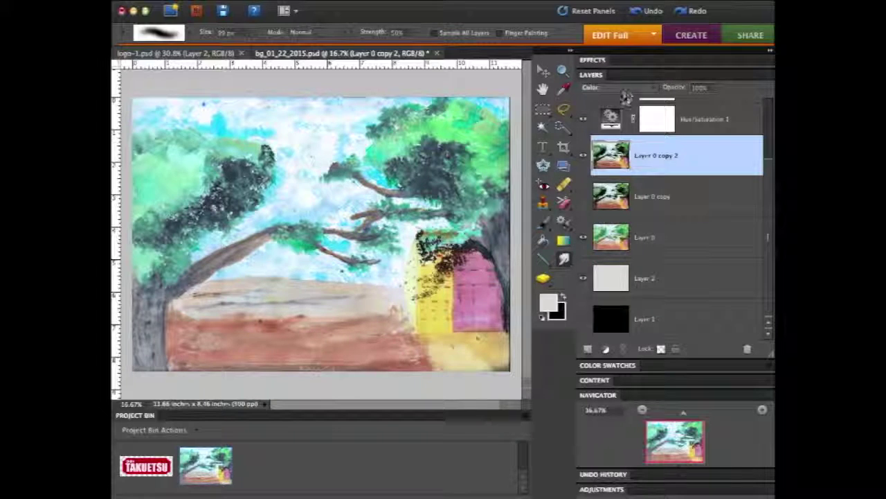
click(626, 97)
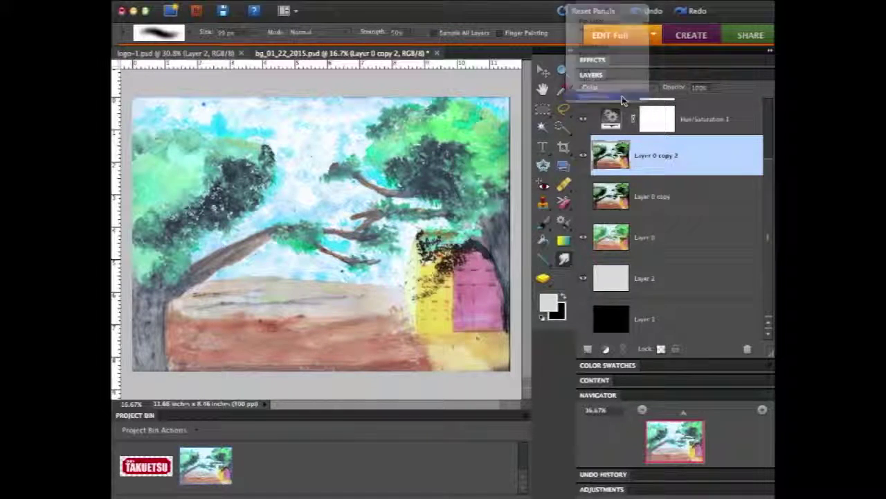
click(625, 99)
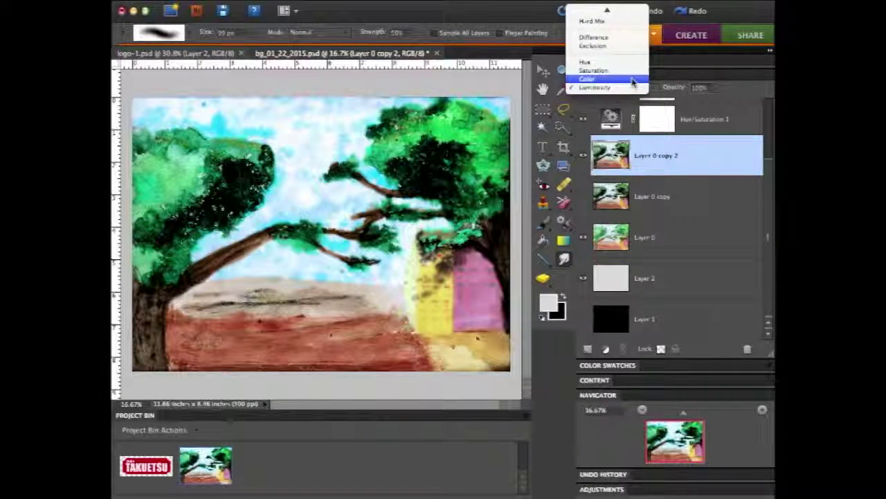
click(632, 80)
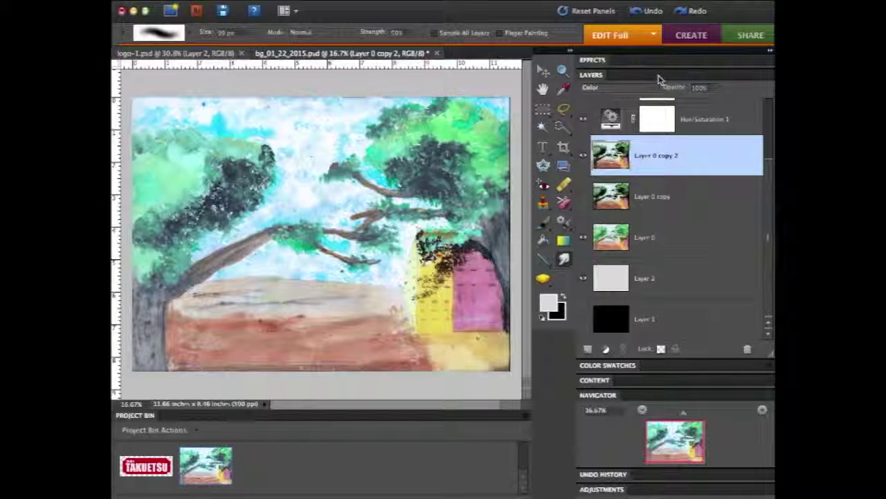
Step: Toggle Layer 0 copy 2 for comparison, and try Color Burn, Linear Burn, Darker Color and Multiply blending on it
click(583, 156)
click(583, 156)
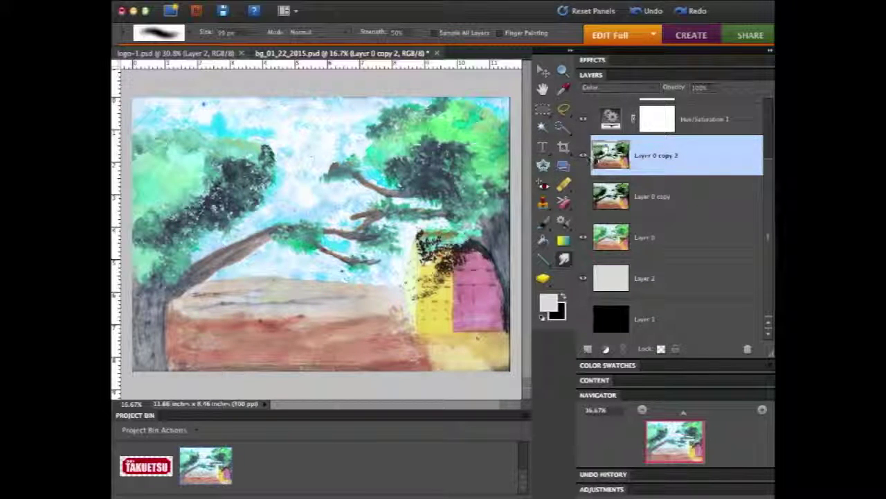
click(620, 88)
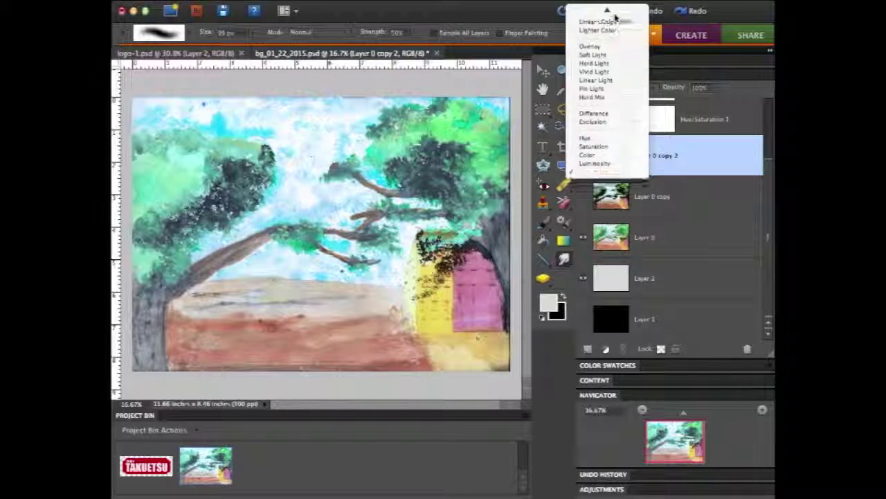
click(614, 25)
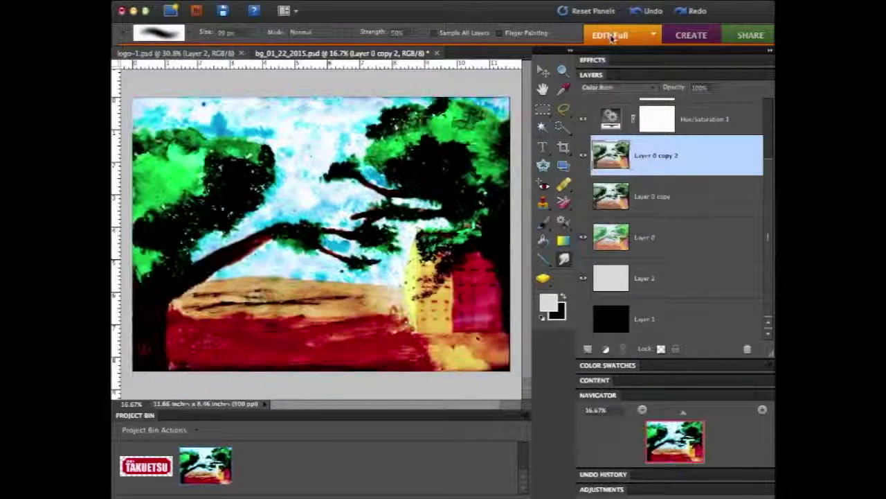
click(636, 90)
click(625, 97)
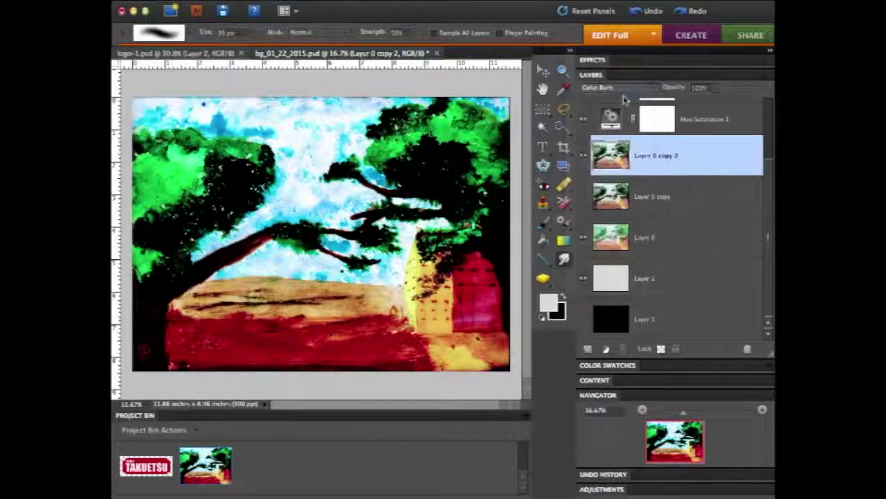
click(627, 96)
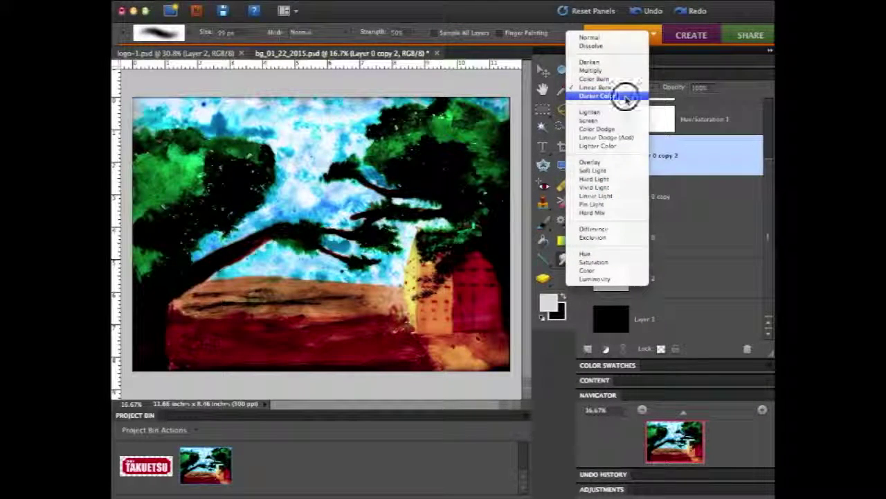
click(626, 94)
click(629, 90)
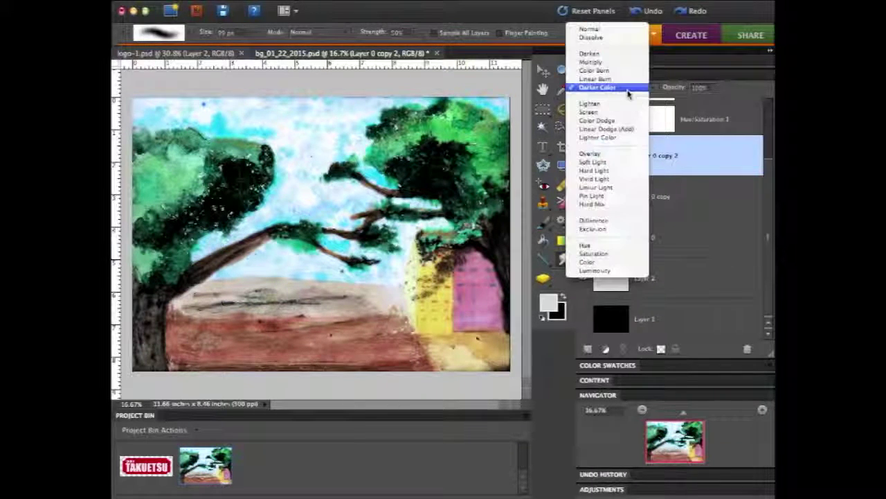
click(625, 62)
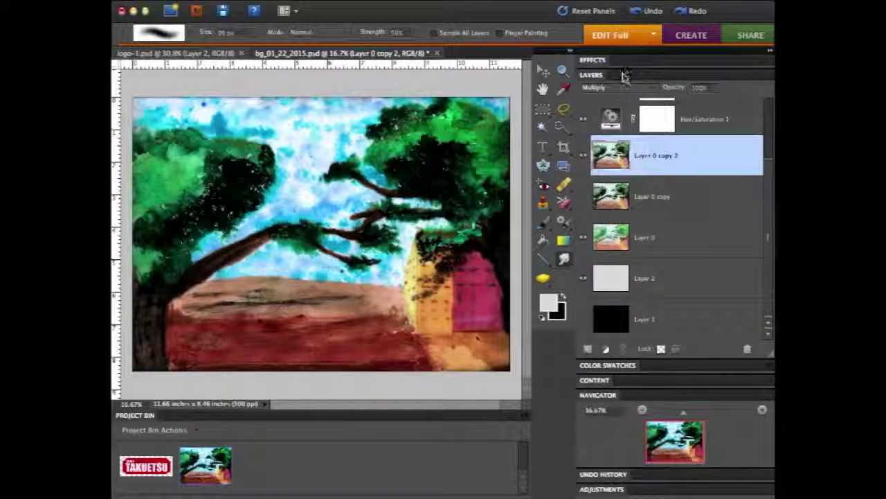
Step: Try Dissolve blending on Layer 0 copy 2, return the layer to Normal, and save the background file
click(630, 92)
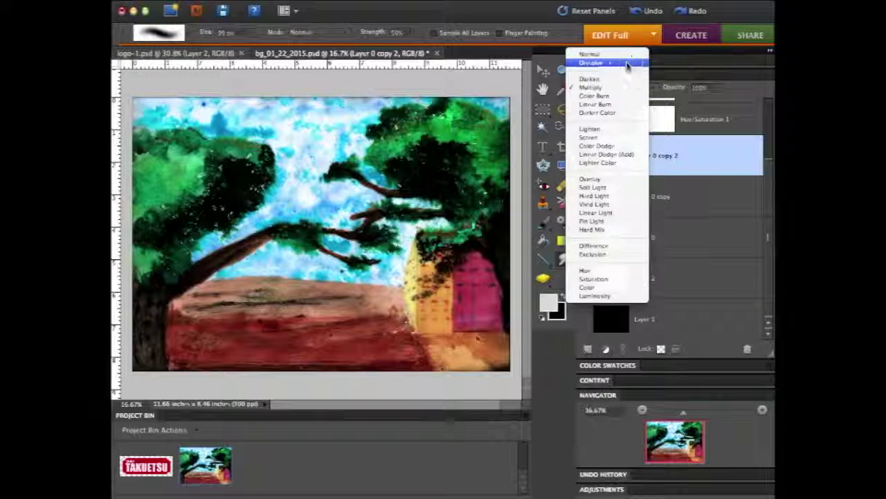
click(628, 61)
click(626, 88)
click(627, 81)
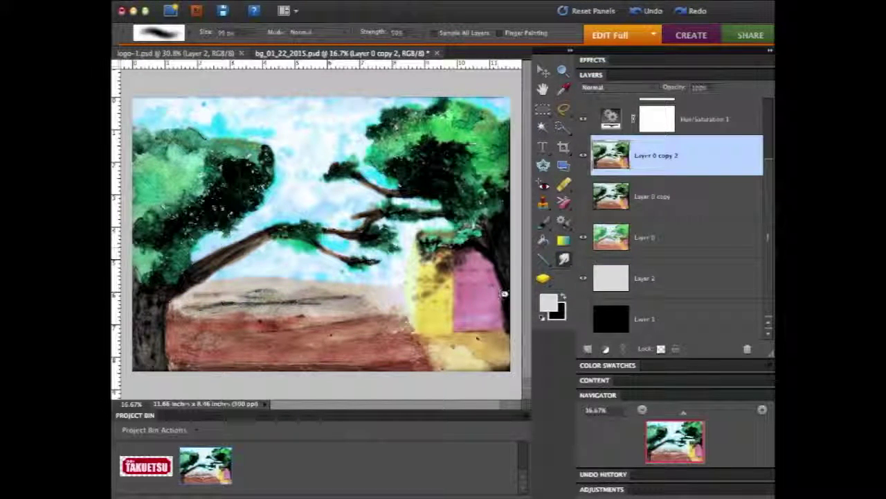
key(super+s)
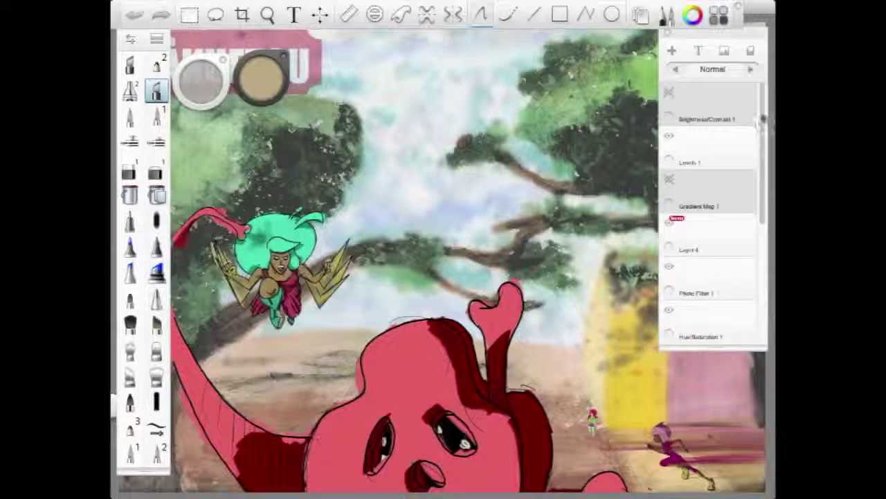
Step: In SketchBook, add a new layer to the composite artwork directly below the Hue/Saturation 1 layer
key(space)
mouse_move(459, 229)
mouse_down()
mouse_move(399, 293)
mouse_move(414, 279)
mouse_move(420, 287)
mouse_move(406, 293)
mouse_move(419, 274)
mouse_up()
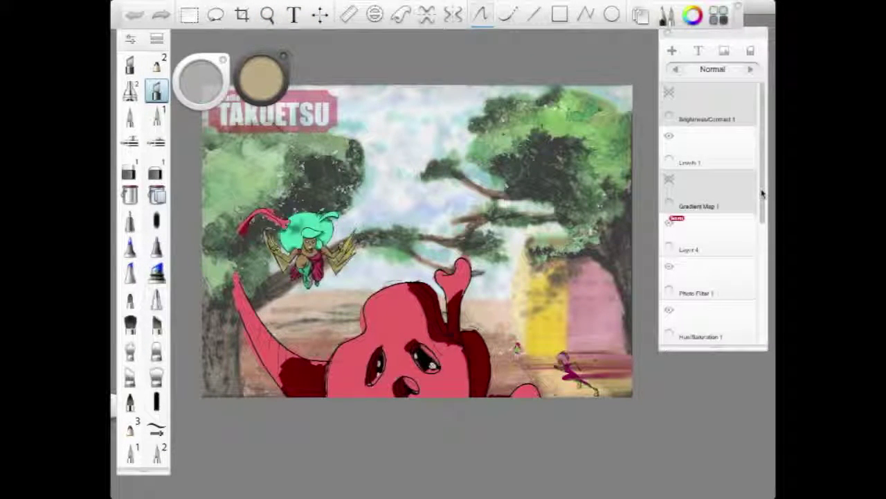
click(690, 250)
drag(763, 194, 760, 222)
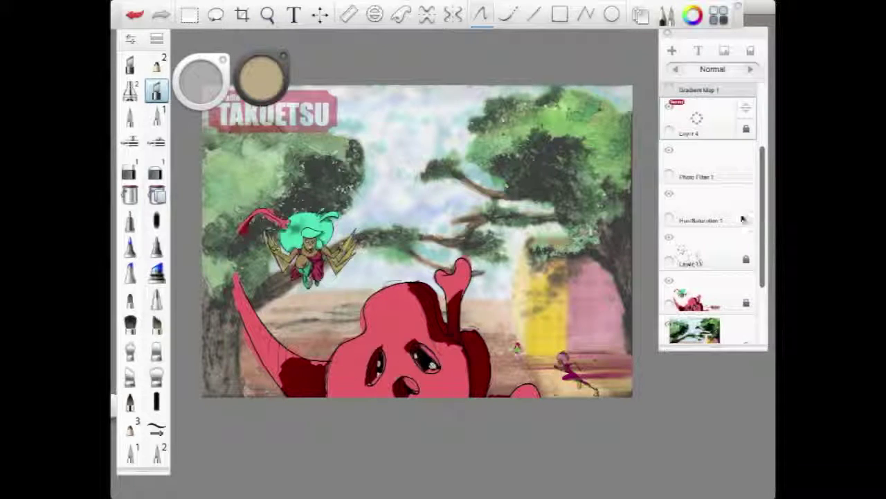
click(706, 254)
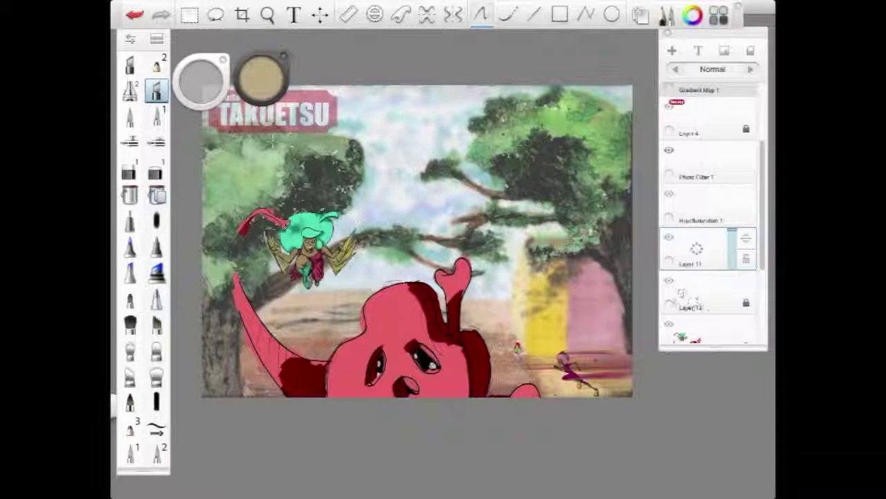
Step: Switch to the brush beside the current one and set the paint color to the palest off-white in the Copic Library's last color group
click(131, 90)
click(692, 14)
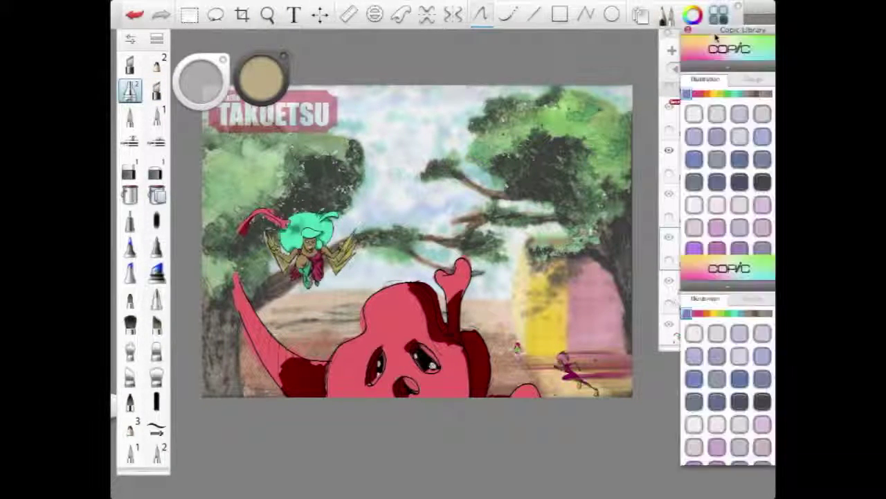
click(766, 95)
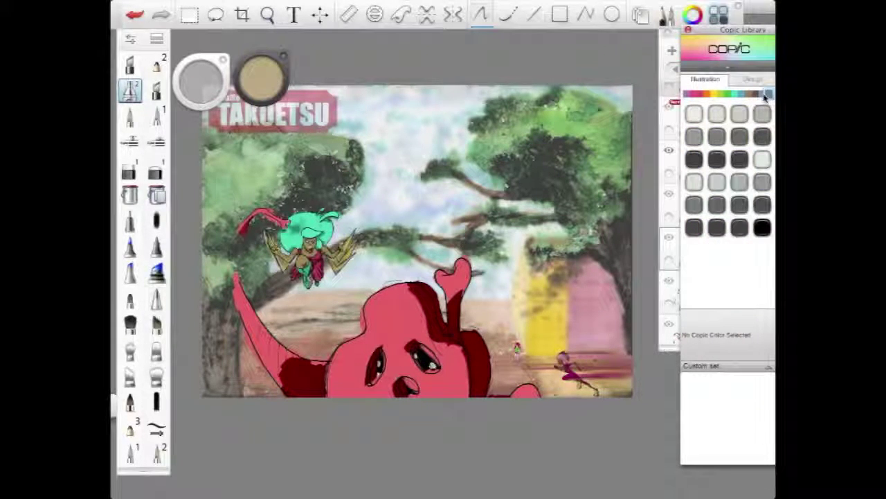
click(695, 115)
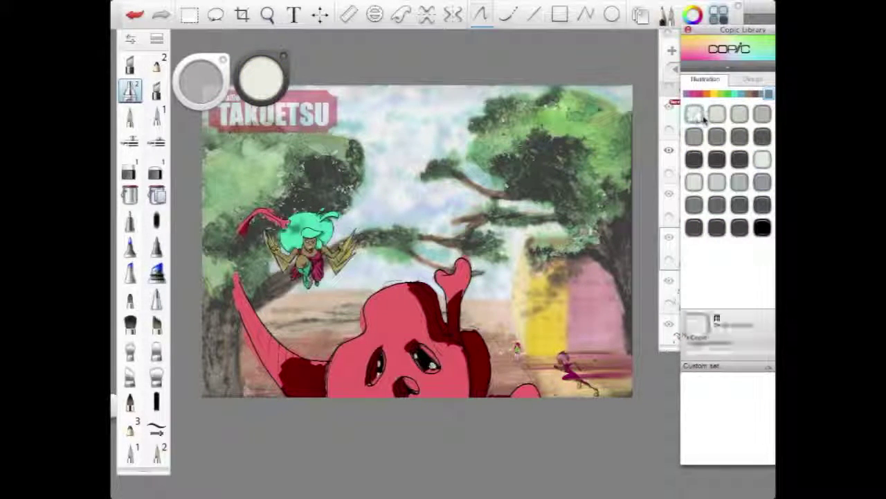
click(722, 17)
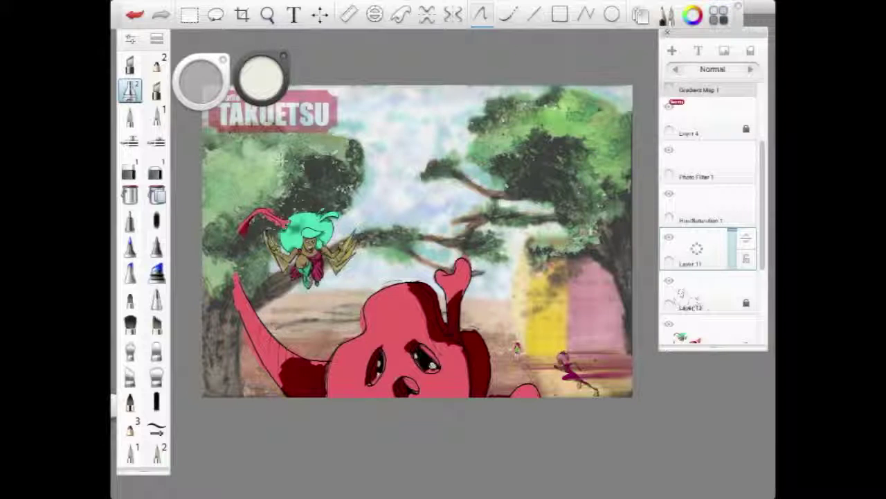
Step: Restore the displaced drawing window to fill the screen, with the brush palette and layer list back beside the canvas
mouse_move(205, 93)
mouse_down()
mouse_move(254, 41)
mouse_move(340, 17)
mouse_move(492, 4)
mouse_up()
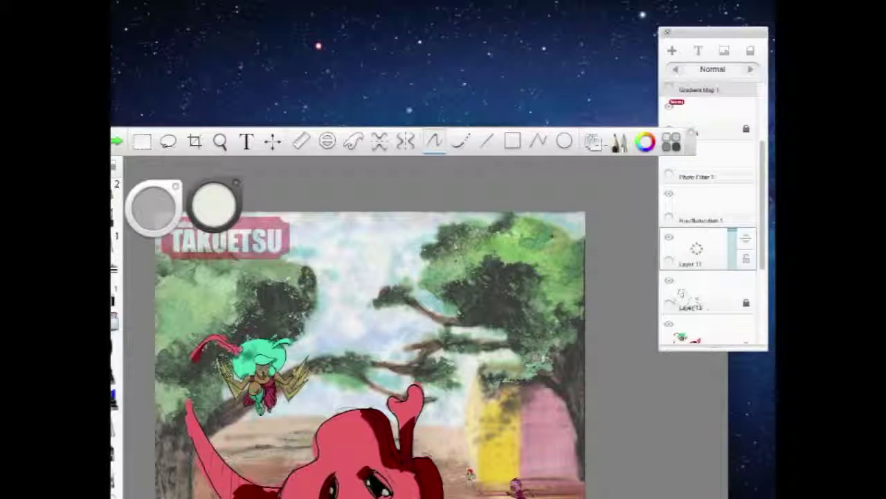
click(599, 142)
mouse_move(419, 129)
mouse_down()
mouse_move(767, 83)
mouse_move(627, 43)
mouse_move(509, 62)
mouse_up()
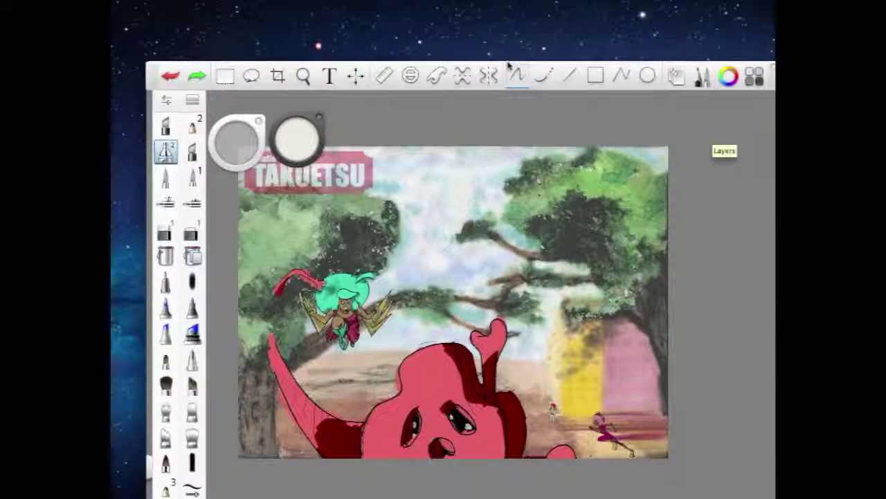
click(516, 74)
click(152, 72)
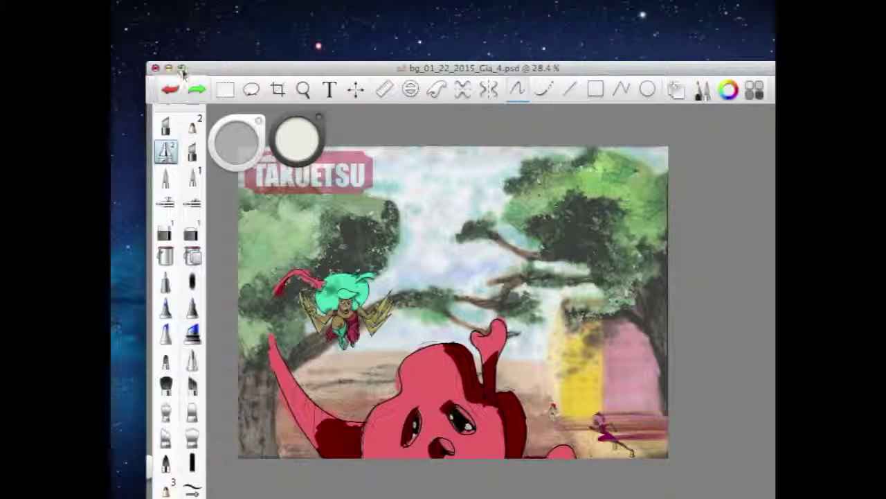
click(182, 67)
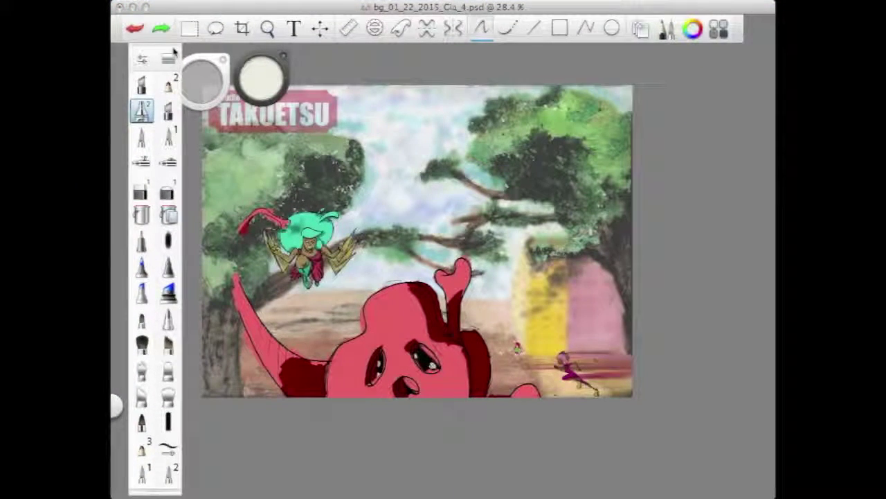
mouse_move(173, 50)
mouse_down()
mouse_move(155, 41)
mouse_move(145, 47)
mouse_move(168, 38)
mouse_move(161, 33)
mouse_up()
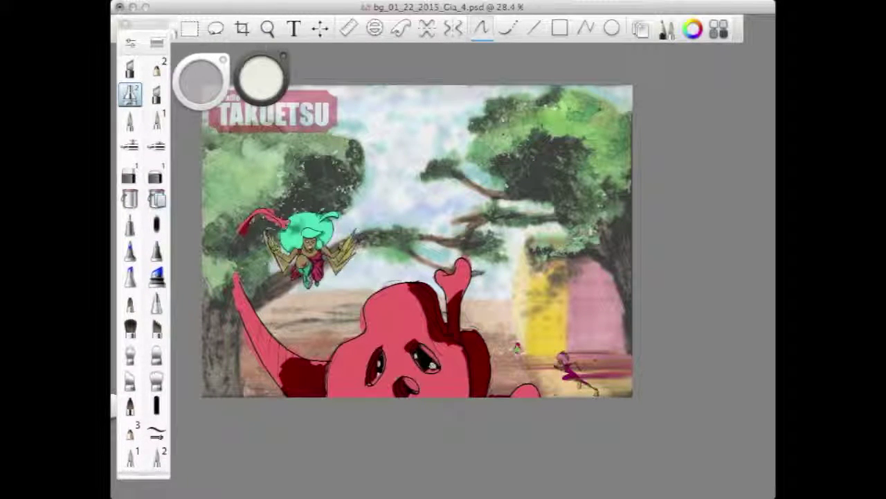
click(641, 27)
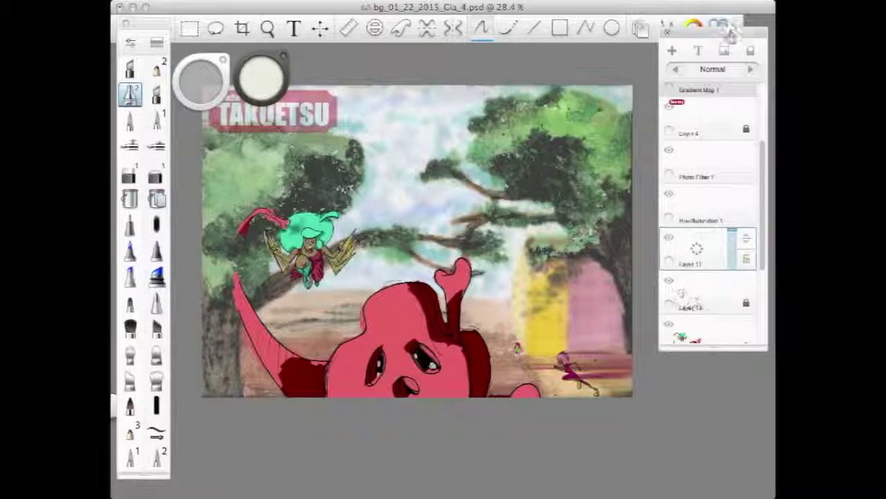
Step: Resize the brush, switch to the Line tool, and try a thick diagonal line from the right tree to the monster's nose
drag(200, 81, 213, 145)
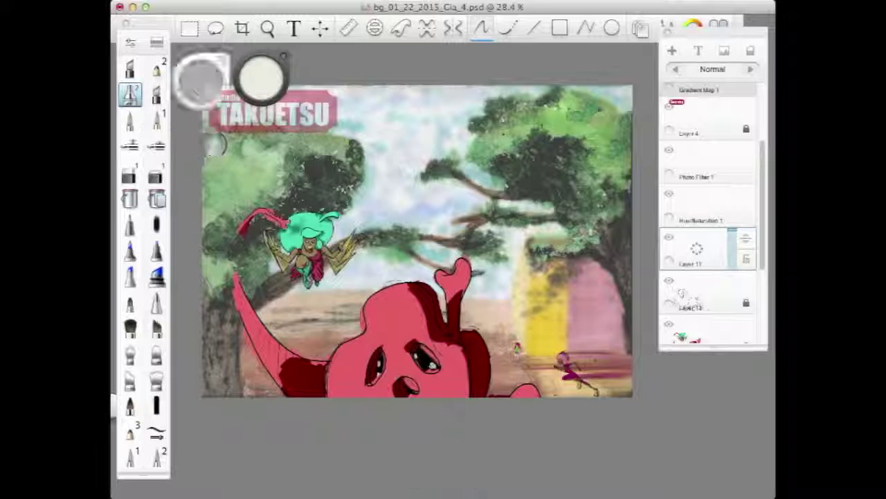
click(267, 28)
drag(412, 280, 426, 282)
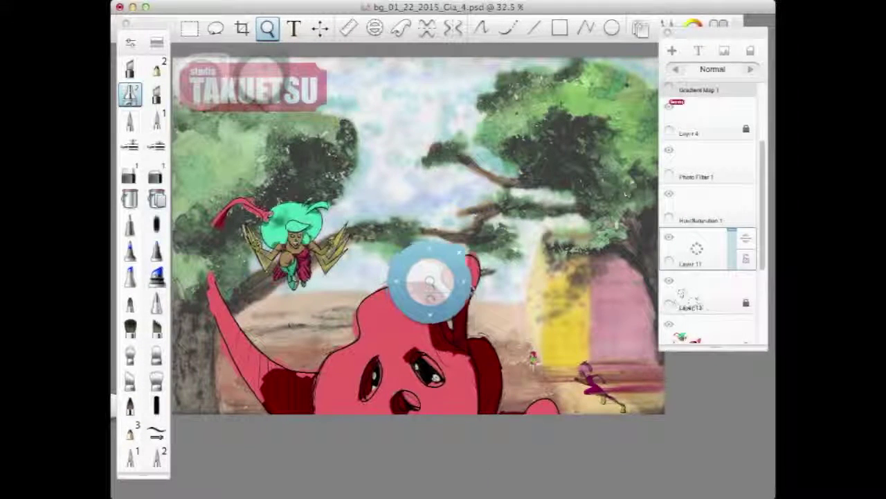
click(513, 238)
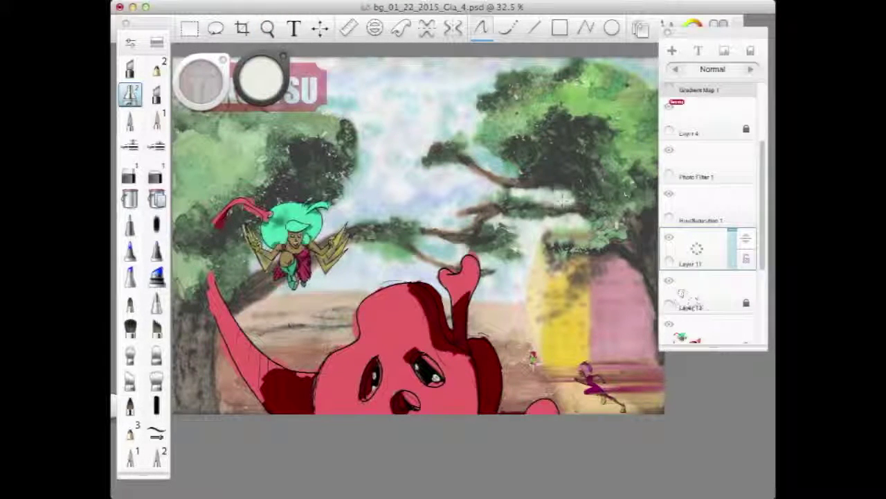
click(534, 28)
drag(577, 154, 390, 396)
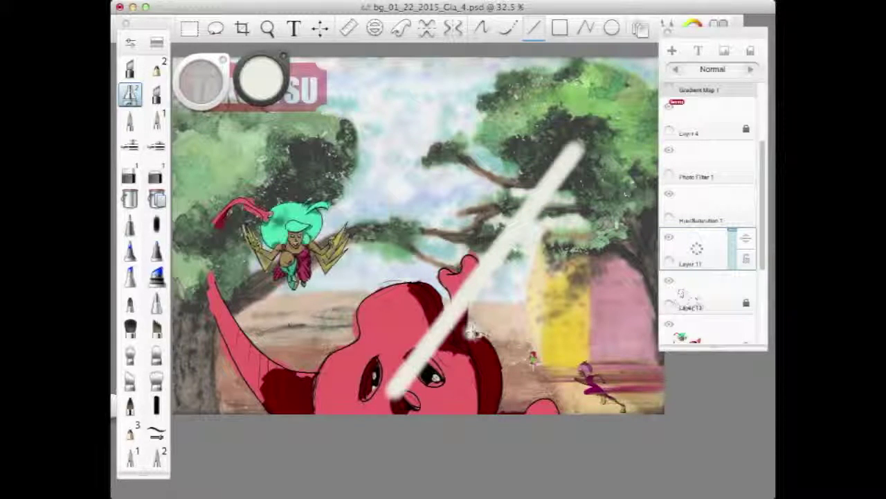
key(ctrl+z)
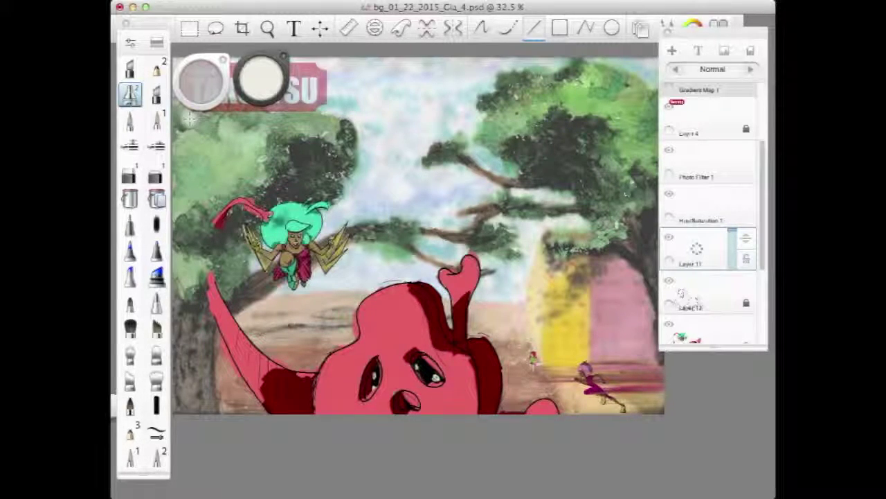
Step: Make the brush thinner and draw three straight off-white diagonals from the right tree's foliage down to the monster's face
drag(203, 86, 192, 131)
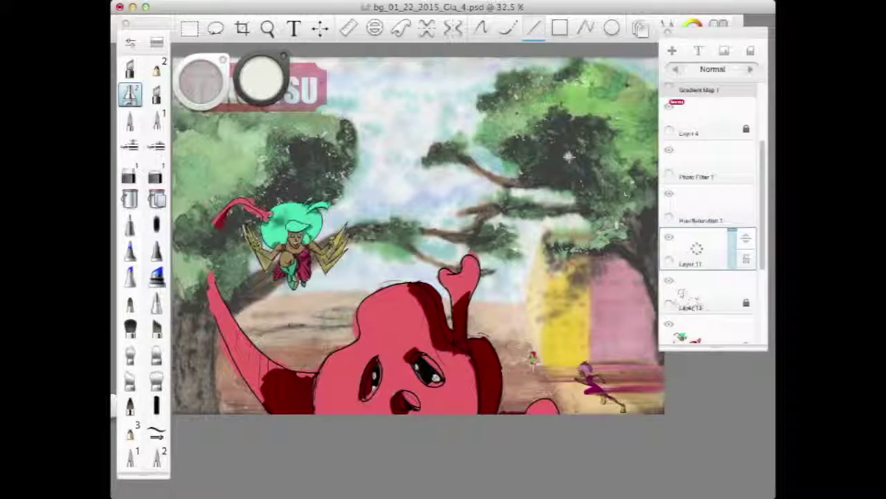
mouse_move(547, 139)
mouse_down()
mouse_move(481, 240)
mouse_move(333, 413)
mouse_up()
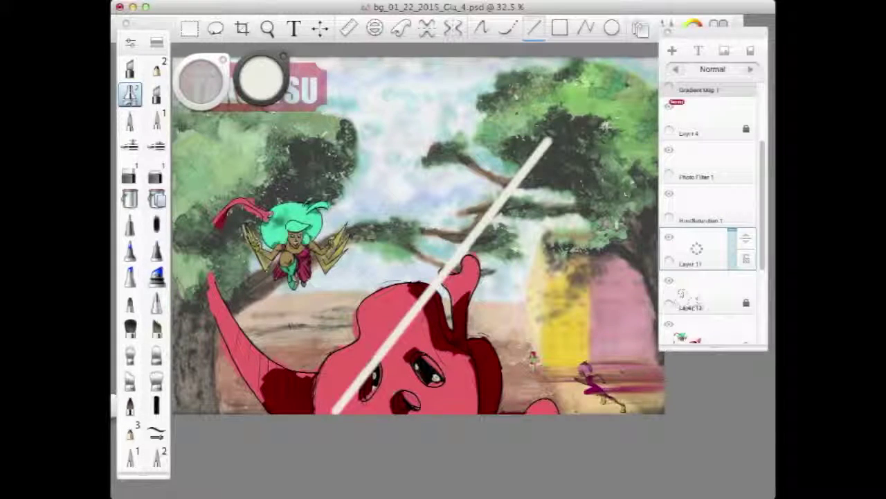
drag(614, 118, 374, 406)
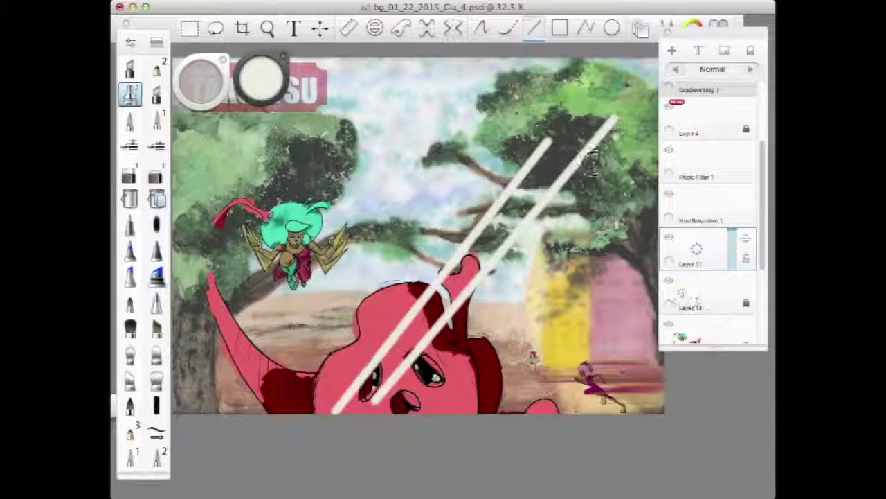
drag(616, 135, 429, 384)
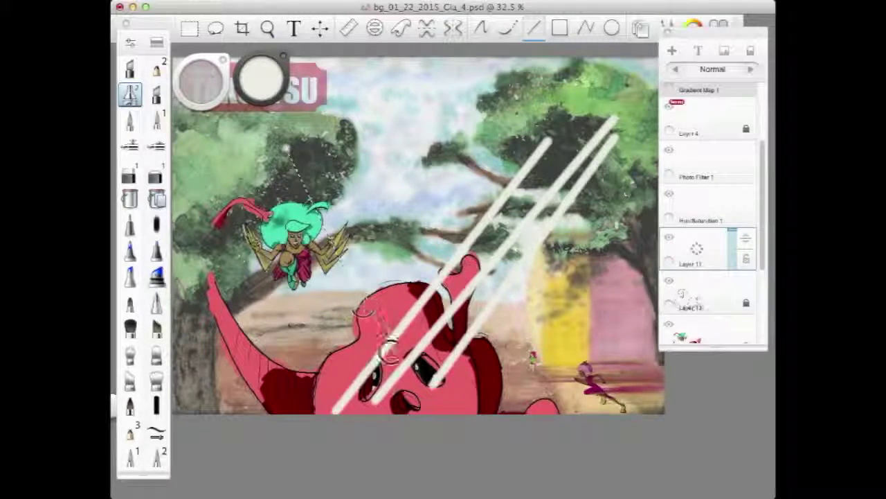
Step: Draw four straight off-white diagonals from the left tree down toward the monster's face, plus another from the right tree's upper foliage
drag(284, 146, 428, 408)
drag(286, 204, 408, 396)
drag(211, 202, 346, 407)
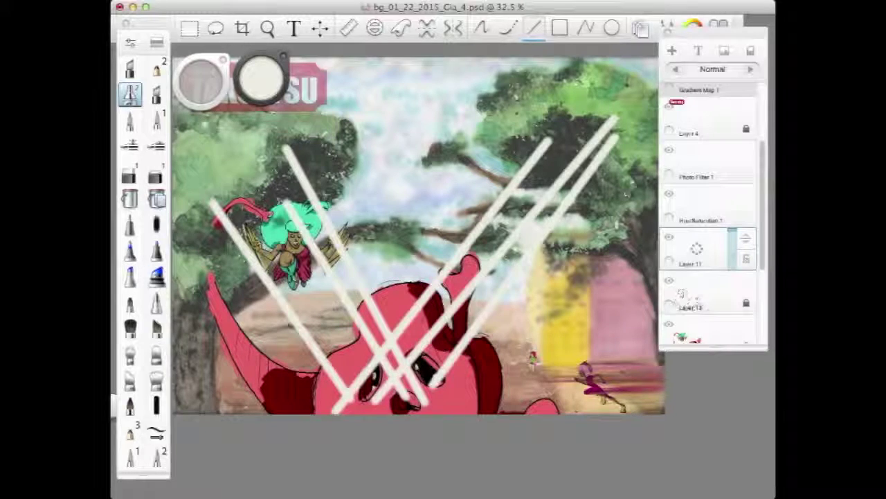
drag(189, 124, 394, 374)
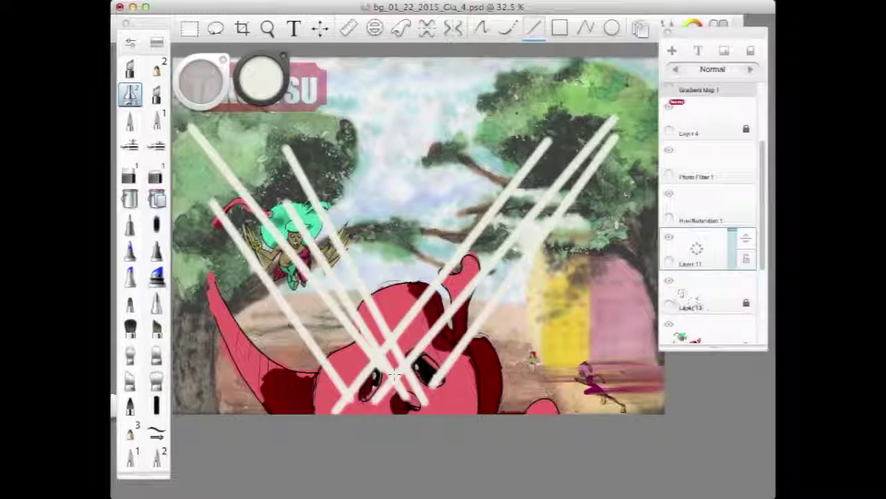
drag(518, 94, 389, 331)
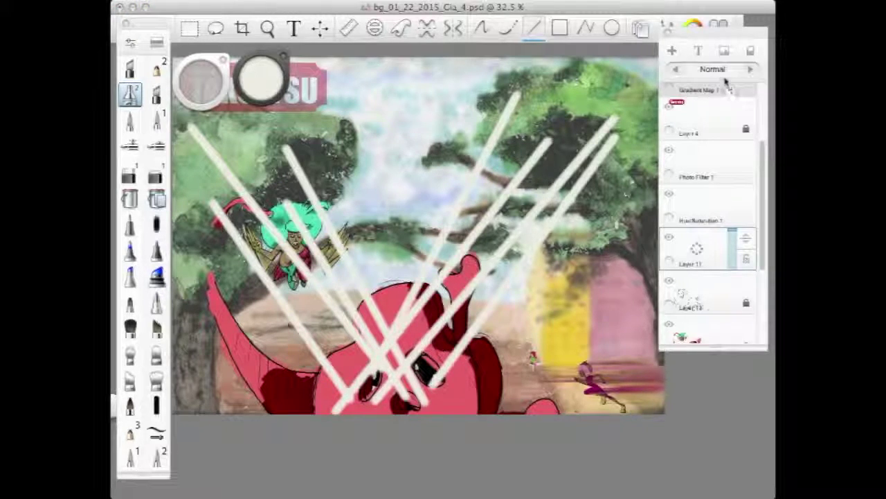
Step: Set the light-ray layer's blend mode to Add and lower its opacity to about 11%
click(749, 70)
click(749, 70)
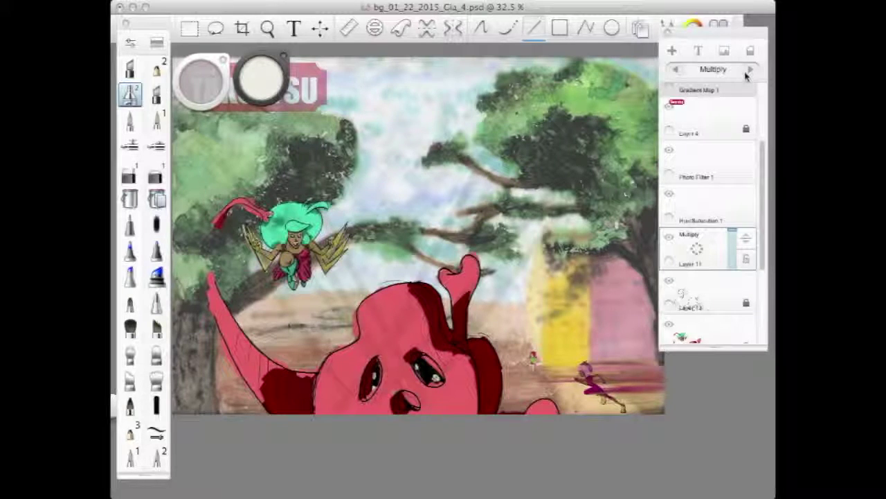
click(749, 70)
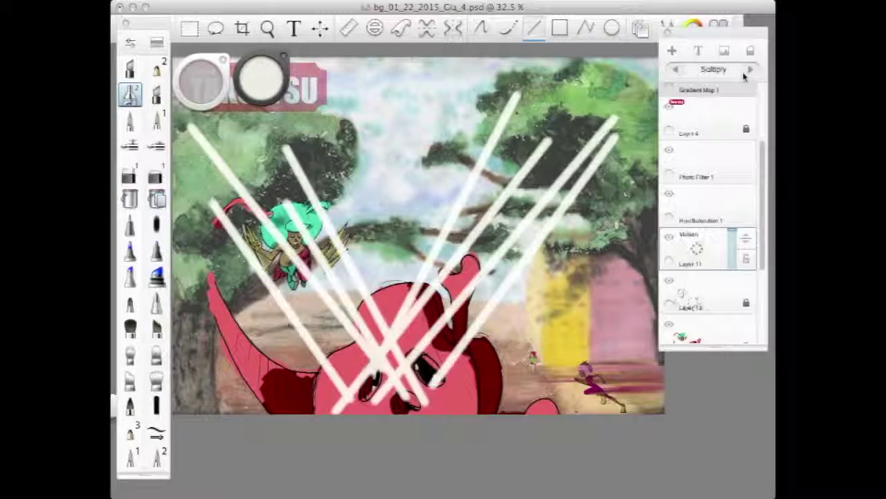
click(749, 70)
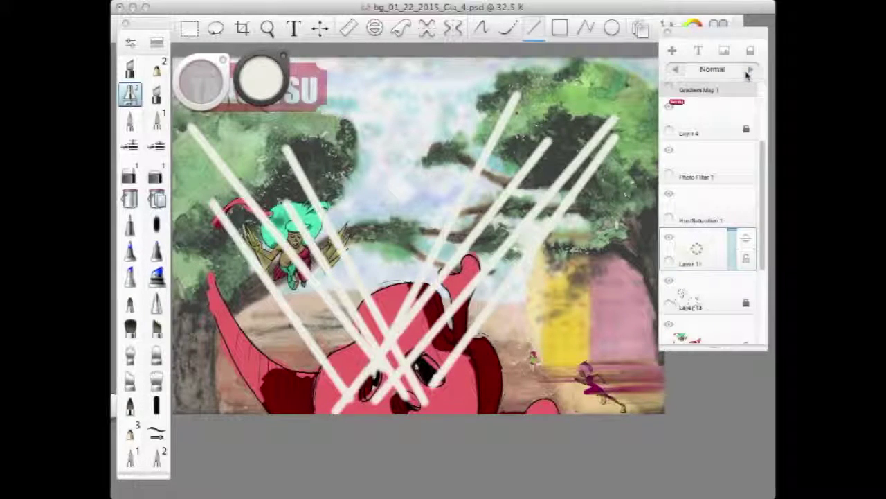
click(749, 70)
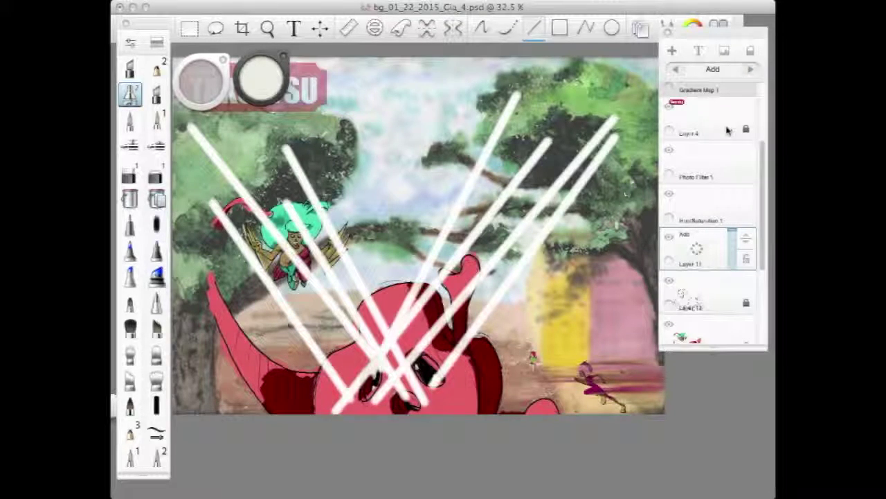
drag(730, 236, 728, 267)
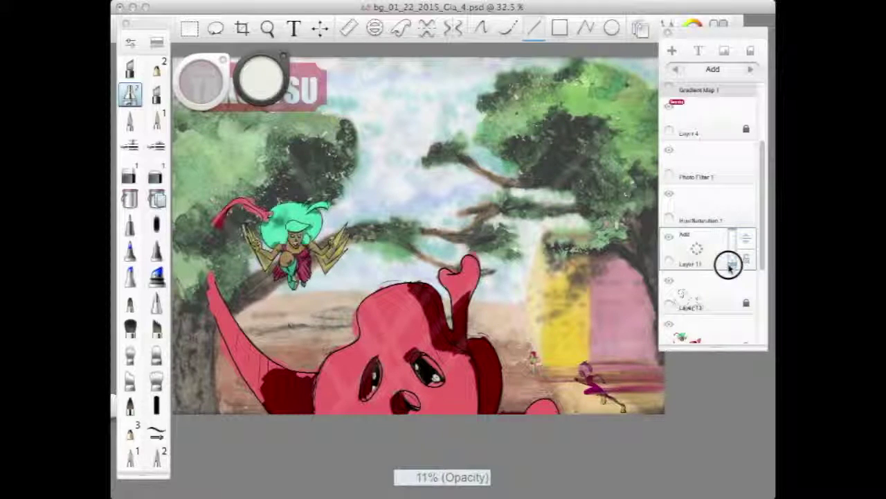
drag(731, 268, 729, 267)
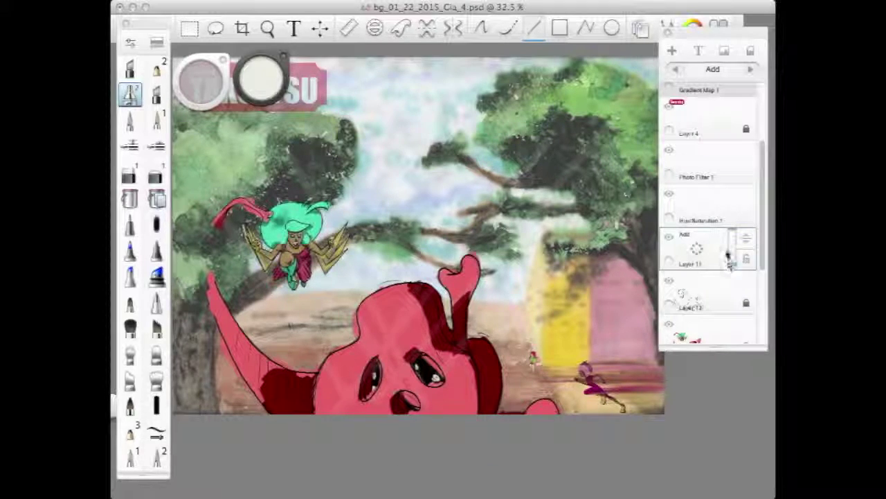
Step: Erase the faint light rays from the monster's face and body with freehand eraser strokes
click(156, 173)
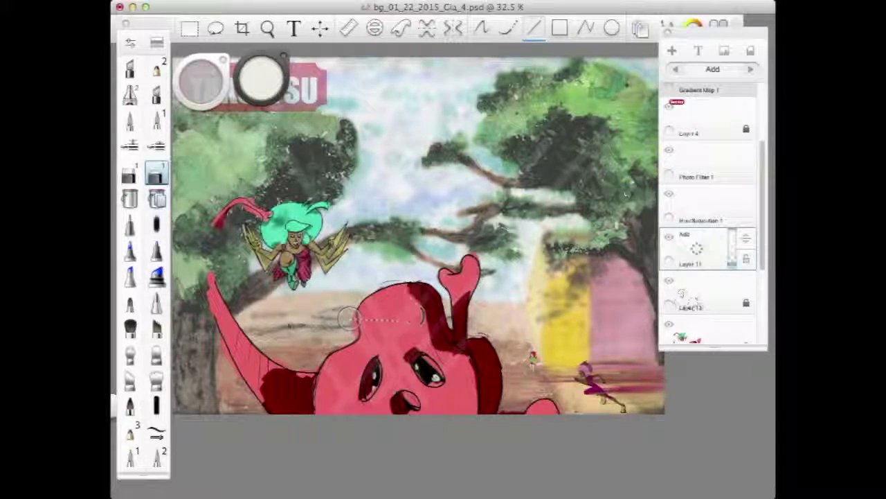
click(482, 28)
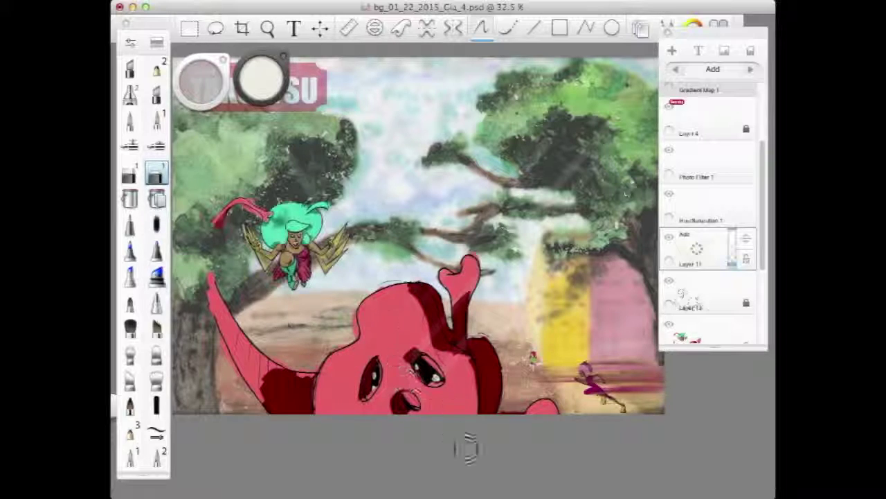
drag(457, 322, 479, 336)
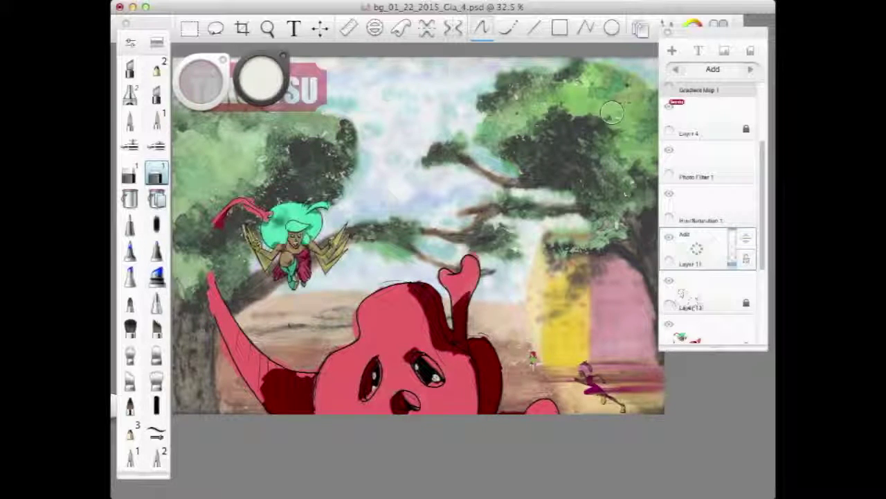
click(268, 31)
drag(456, 230, 490, 249)
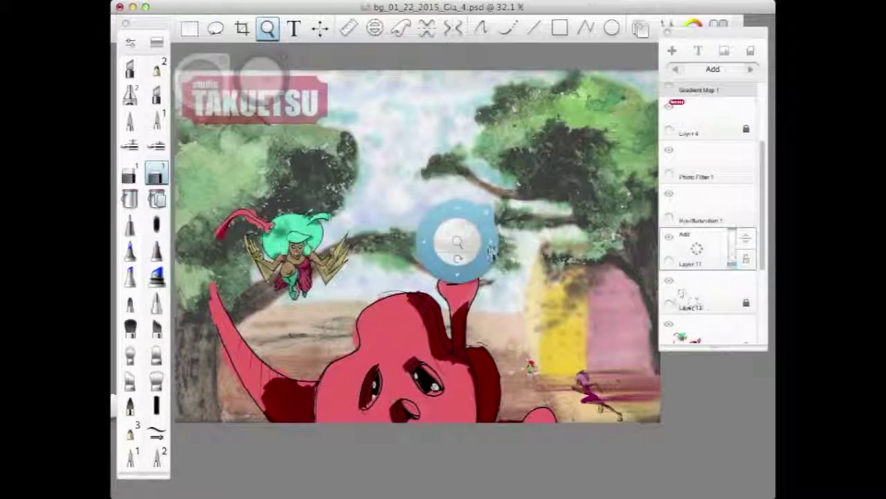
click(518, 257)
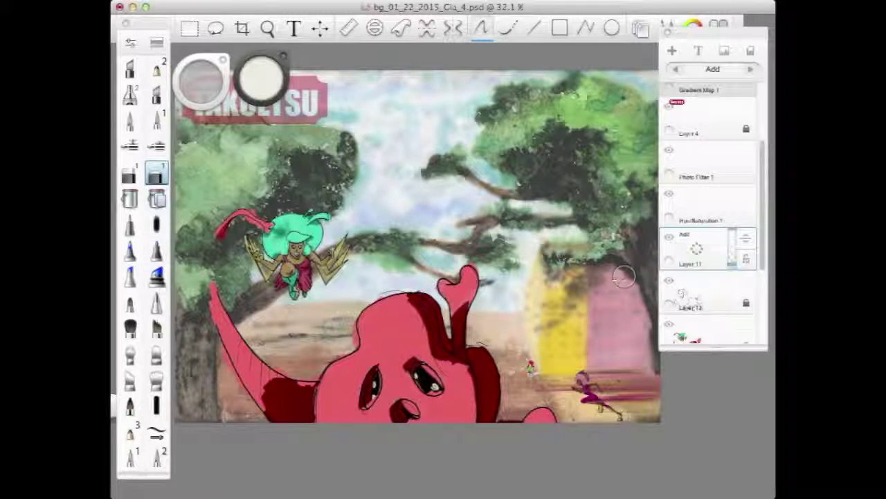
Step: On a new Normal layer above the rays, airbrush soft black shadows across the monster's face and the ground behind its horn
drag(261, 85, 246, 360)
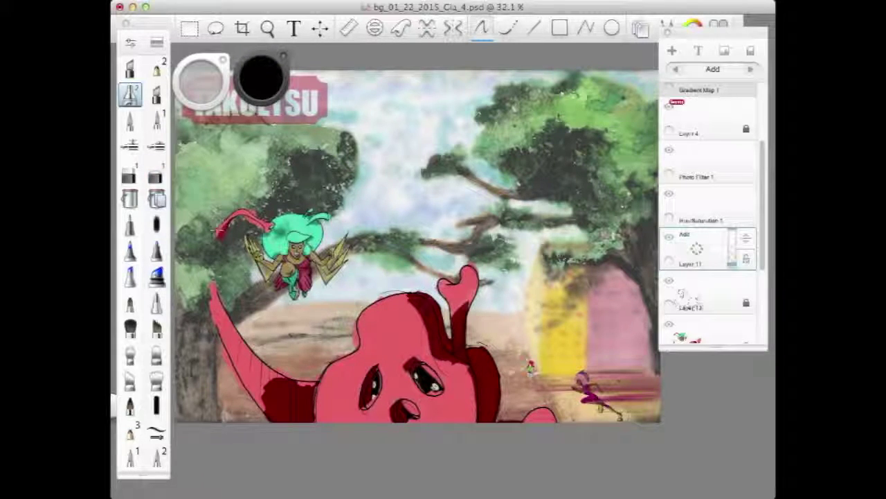
drag(698, 250, 698, 248)
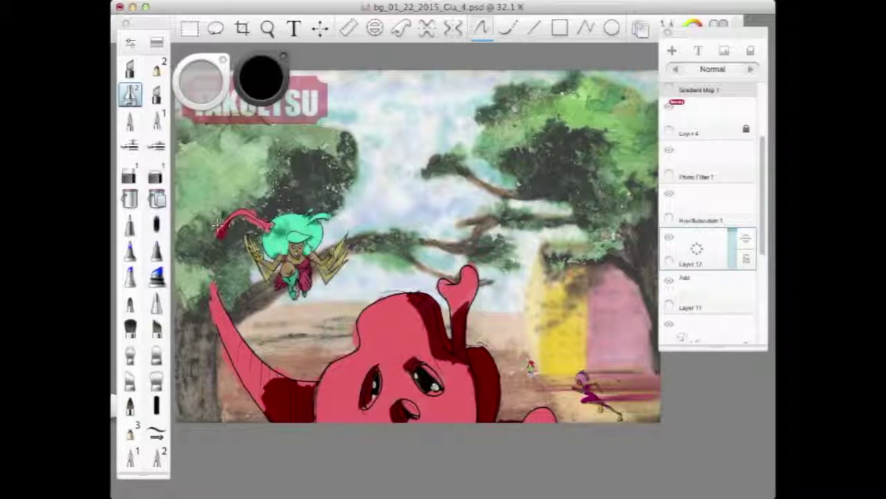
mouse_move(195, 94)
mouse_down()
mouse_move(233, 79)
mouse_move(381, 75)
mouse_move(411, 65)
mouse_up()
click(157, 144)
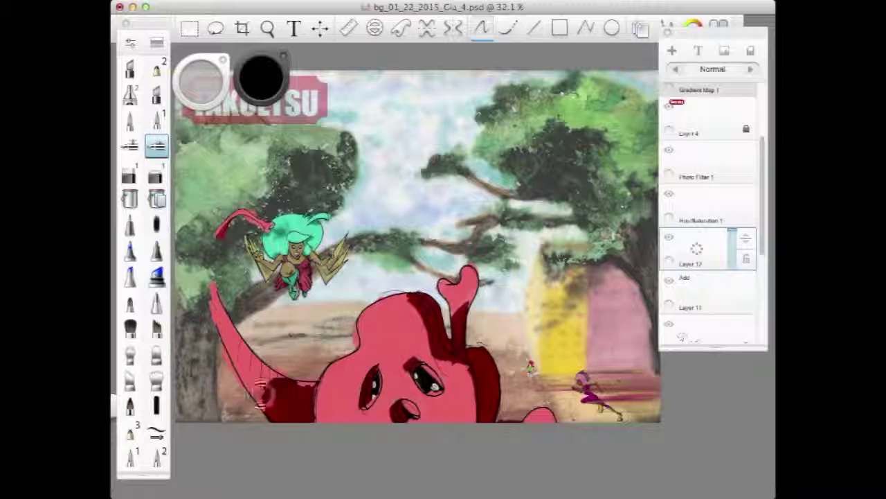
drag(299, 380, 395, 362)
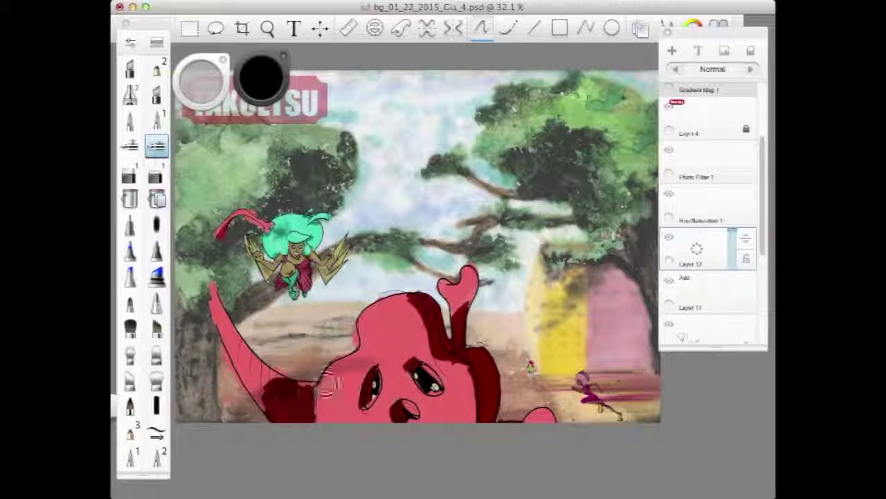
drag(313, 383, 414, 357)
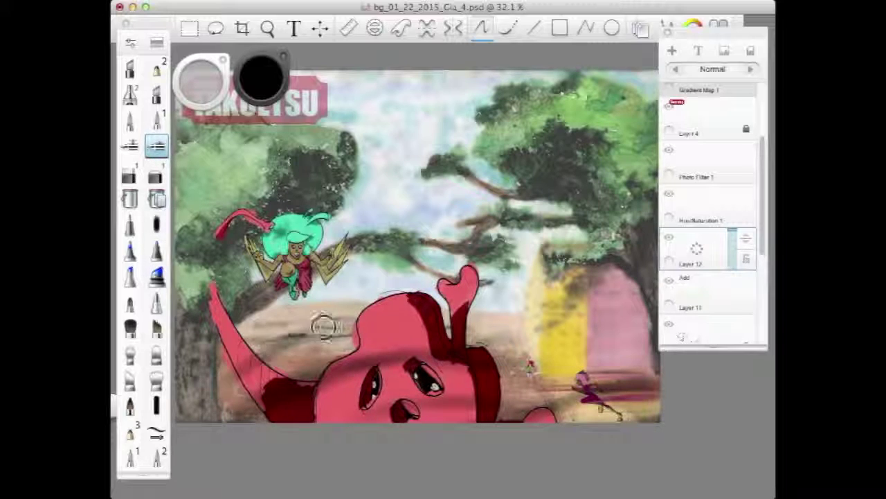
mouse_move(227, 384)
mouse_down()
mouse_move(347, 388)
mouse_move(327, 392)
mouse_move(226, 385)
mouse_move(357, 381)
mouse_move(220, 396)
mouse_up()
drag(247, 322, 345, 305)
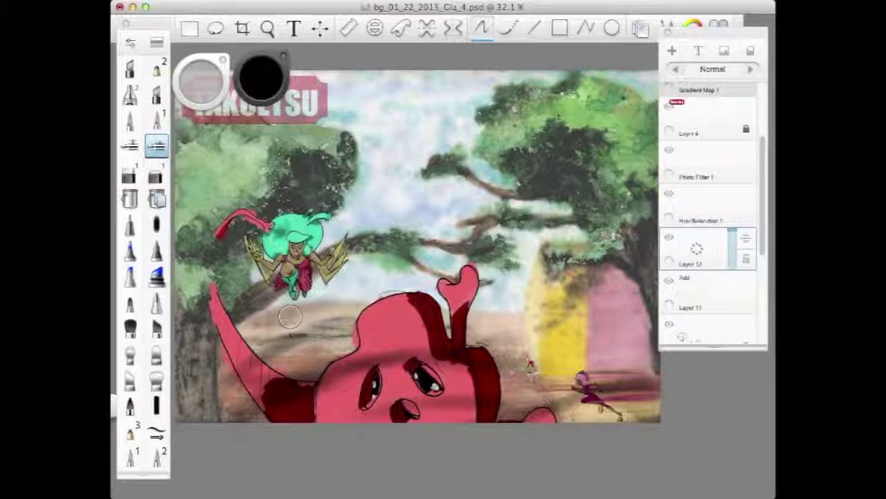
Step: Airbrush soft black shadows over the yellow and pink buildings, the ground around the running figure, and the lower right corner
mouse_move(512, 283)
mouse_down()
mouse_move(518, 345)
mouse_move(515, 306)
mouse_move(505, 325)
mouse_up()
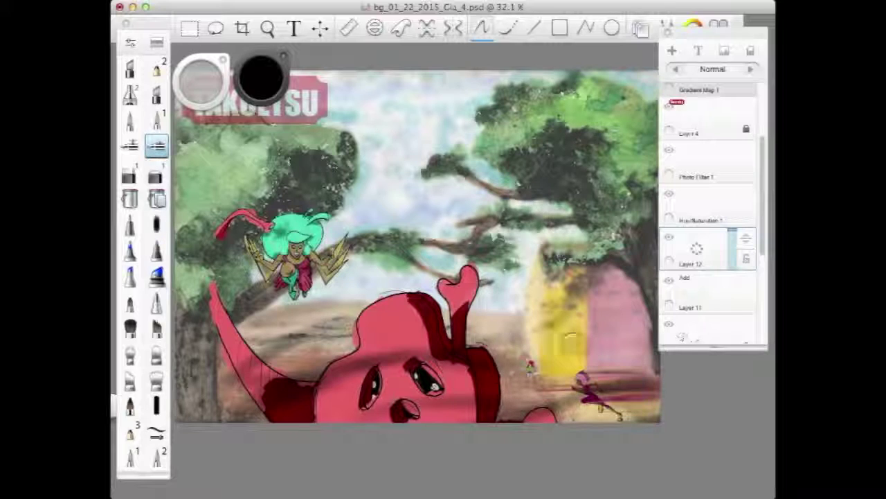
mouse_move(547, 370)
mouse_down()
mouse_move(644, 378)
mouse_move(550, 368)
mouse_move(610, 374)
mouse_move(633, 358)
mouse_move(575, 344)
mouse_up()
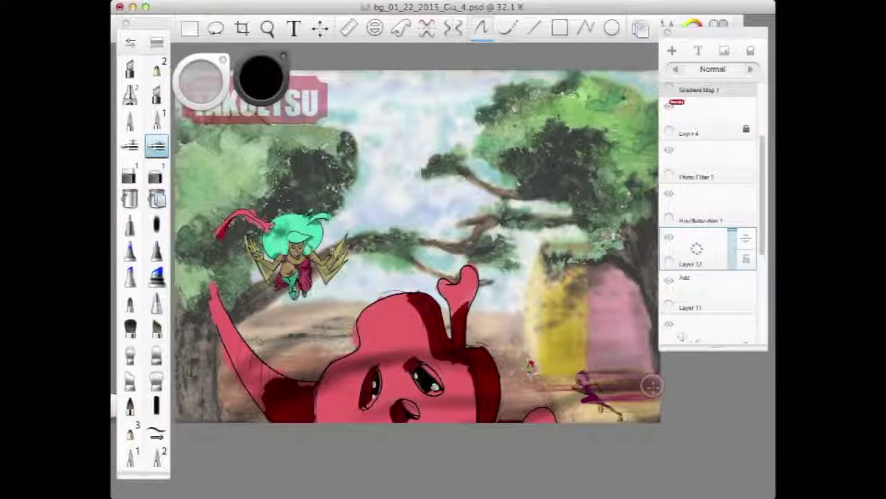
mouse_move(641, 330)
mouse_down()
mouse_move(640, 358)
mouse_move(643, 293)
mouse_move(649, 371)
mouse_up()
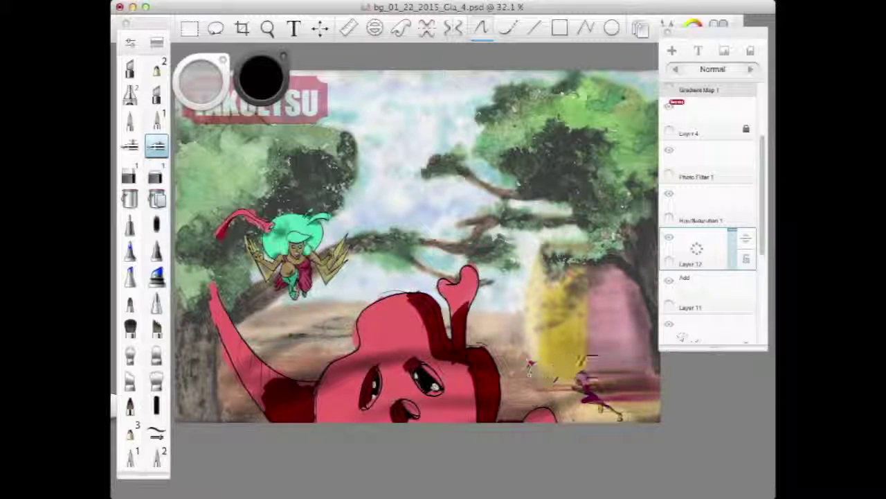
mouse_move(650, 369)
mouse_down()
mouse_move(545, 392)
mouse_move(563, 410)
mouse_move(553, 406)
mouse_move(659, 418)
mouse_up()
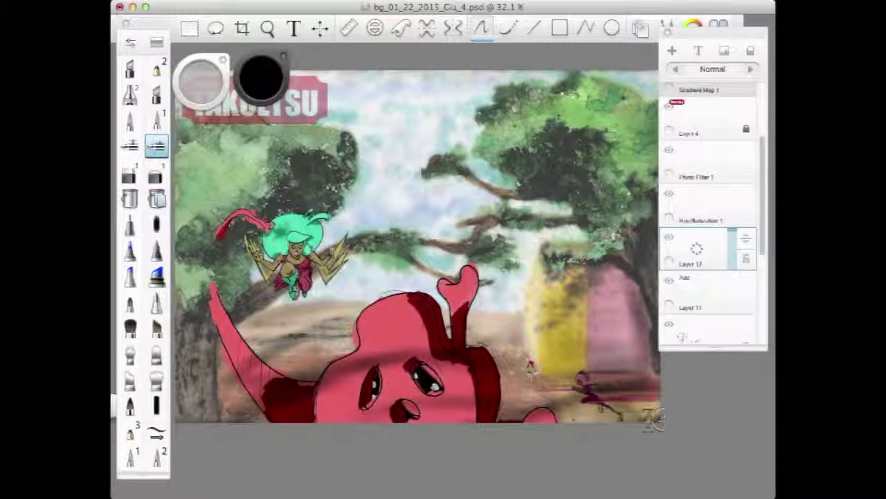
mouse_move(532, 440)
mouse_down()
mouse_move(614, 410)
mouse_move(547, 420)
mouse_move(487, 411)
mouse_move(592, 399)
mouse_move(593, 389)
mouse_move(508, 388)
mouse_move(592, 388)
mouse_move(544, 394)
mouse_move(572, 404)
mouse_move(530, 412)
mouse_up()
mouse_move(619, 405)
mouse_down()
mouse_move(520, 408)
mouse_move(630, 400)
mouse_move(569, 419)
mouse_up()
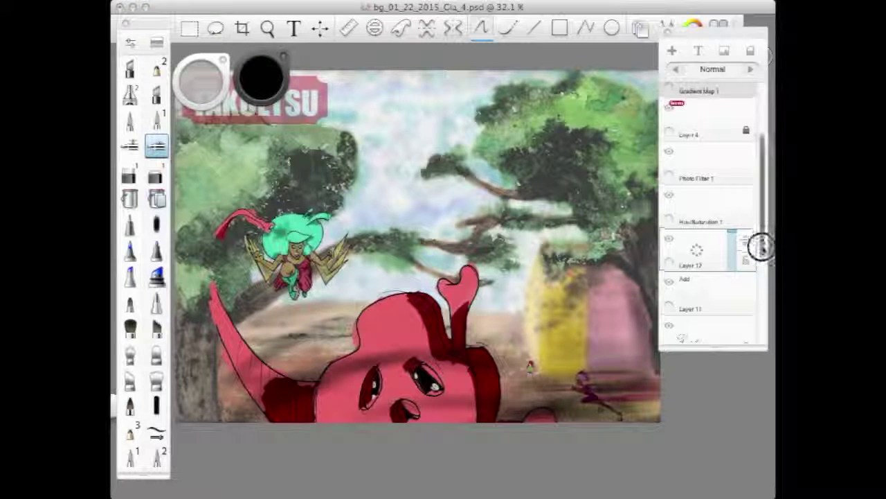
Step: Move the shadow layer down the stack to sit between the character layer and the background painting
drag(763, 245, 762, 270)
drag(745, 168, 735, 302)
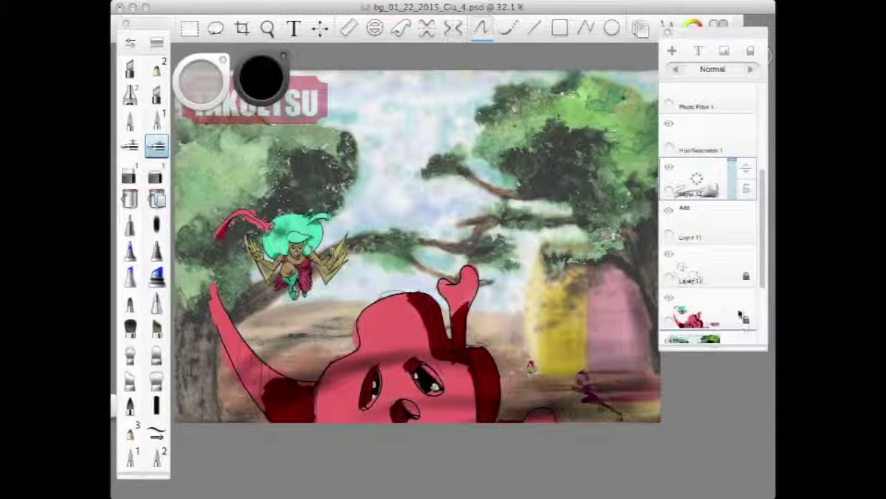
scroll(762, 237, down, 5)
drag(745, 197, 747, 153)
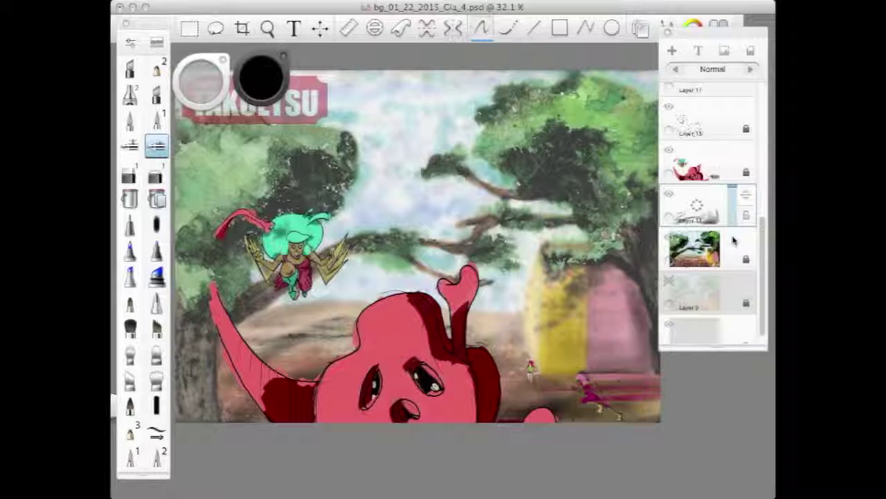
Step: Add a new layer directly above the background painting and airbrush dark shading on the right and left trees' trunks and foliage
click(701, 260)
click(671, 51)
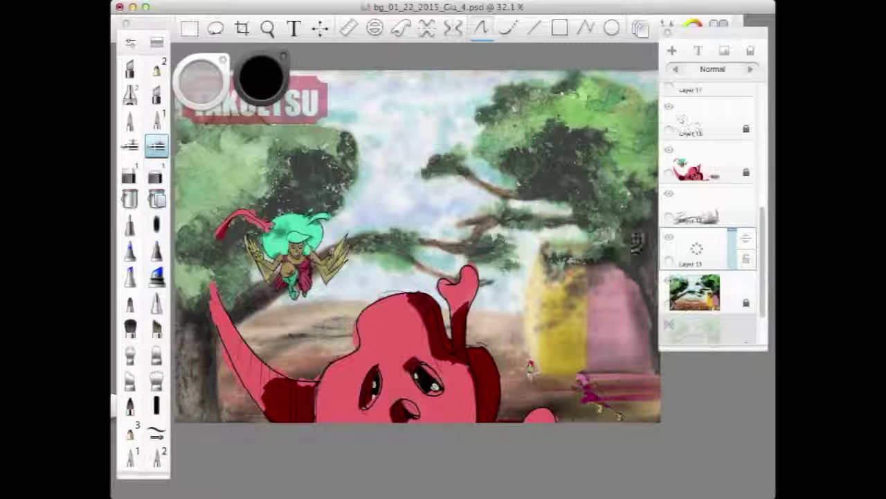
mouse_move(637, 242)
mouse_down()
mouse_move(653, 329)
mouse_move(641, 260)
mouse_move(670, 369)
mouse_move(639, 288)
mouse_move(643, 225)
mouse_up()
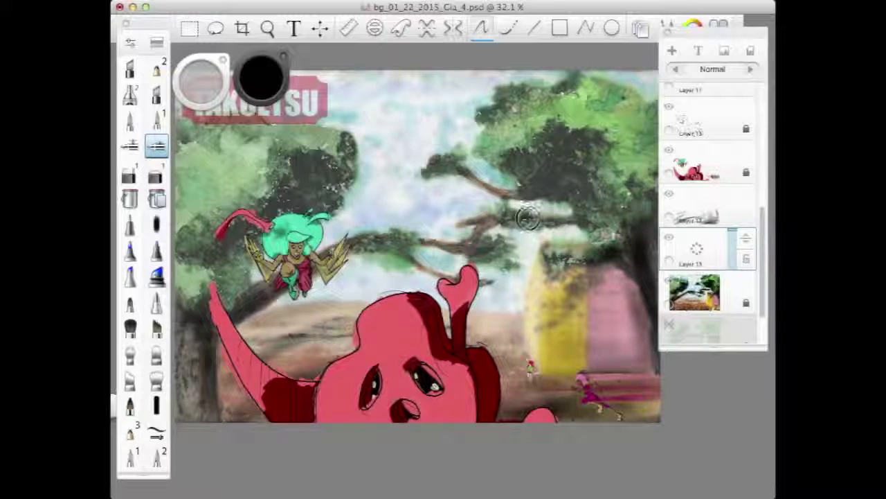
mouse_move(527, 169)
mouse_down()
mouse_move(526, 145)
mouse_move(506, 158)
mouse_move(536, 155)
mouse_move(485, 153)
mouse_move(558, 128)
mouse_up()
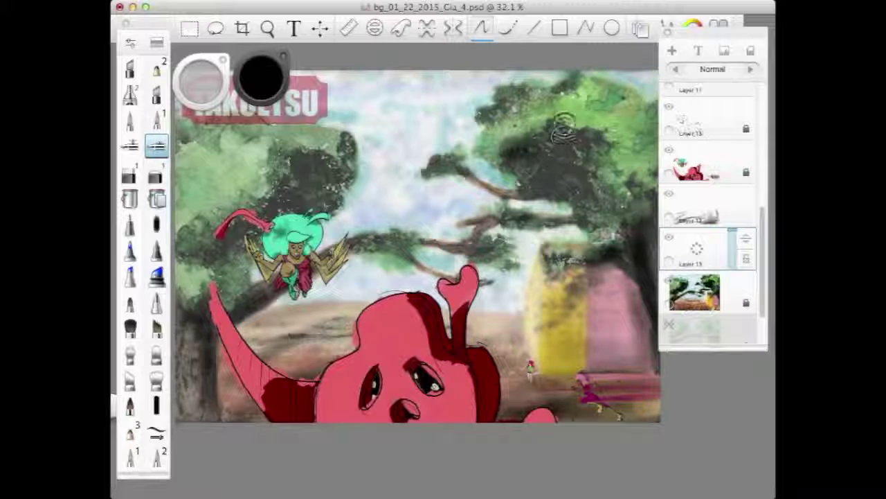
mouse_move(608, 139)
mouse_down()
mouse_move(616, 173)
mouse_move(585, 163)
mouse_move(582, 148)
mouse_move(607, 181)
mouse_up()
mouse_move(322, 160)
mouse_down()
mouse_move(339, 186)
mouse_move(325, 153)
mouse_move(342, 173)
mouse_move(313, 158)
mouse_move(271, 171)
mouse_move(270, 196)
mouse_move(247, 209)
mouse_move(272, 187)
mouse_move(233, 208)
mouse_move(252, 190)
mouse_move(200, 260)
mouse_move(224, 208)
mouse_move(217, 255)
mouse_move(182, 239)
mouse_move(192, 214)
mouse_move(194, 266)
mouse_move(232, 272)
mouse_move(240, 305)
mouse_move(227, 310)
mouse_move(235, 299)
mouse_move(223, 295)
mouse_move(262, 272)
mouse_move(202, 318)
mouse_move(177, 305)
mouse_move(187, 279)
mouse_move(202, 319)
mouse_move(186, 286)
mouse_move(197, 379)
mouse_move(189, 310)
mouse_move(234, 472)
mouse_up()
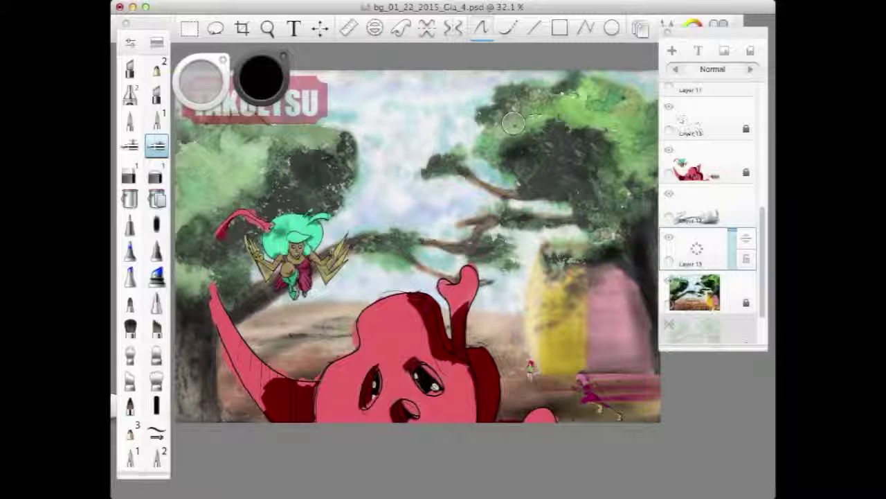
Step: Adjust the airbrush and deepen the shading along the tree branches and the left tree's foliage
click(267, 29)
drag(534, 265, 538, 288)
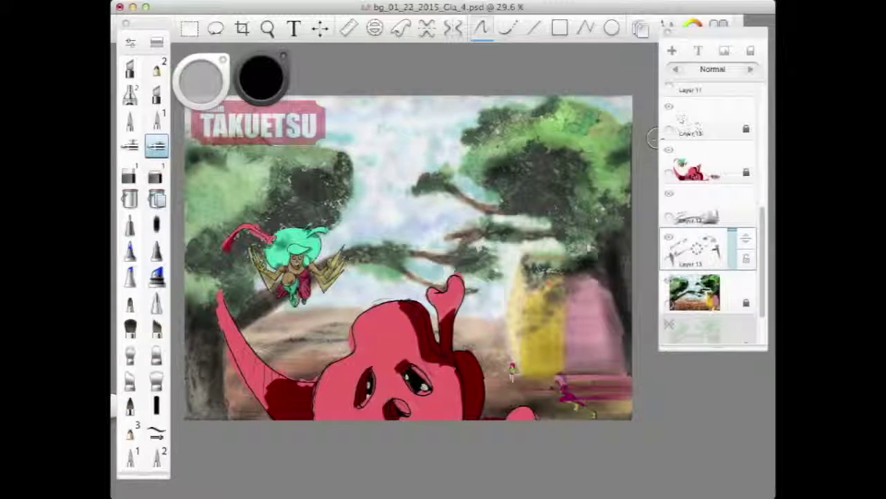
drag(200, 86, 212, 133)
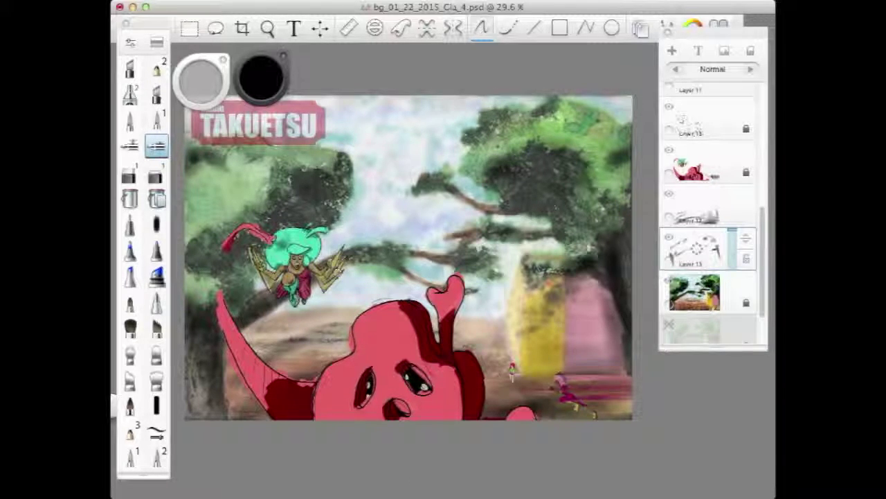
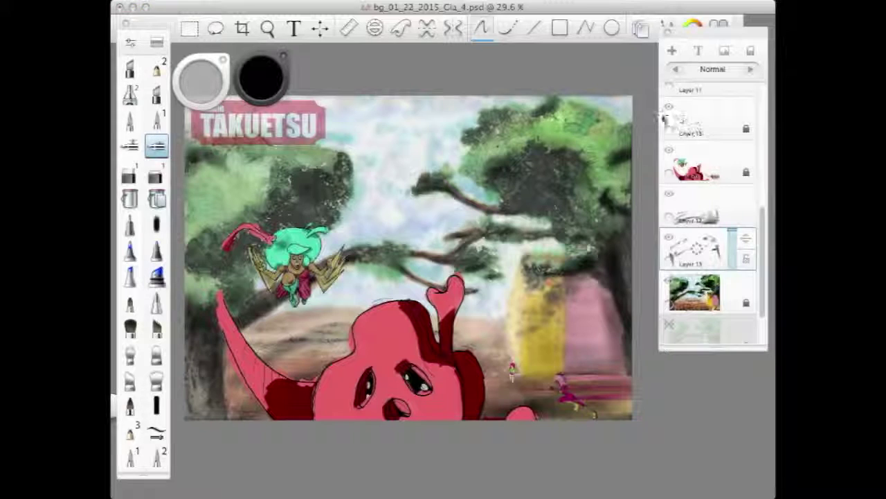
Step: Move the ground shadow layer, Layer 12, beneath the tree shading layer, Layer 13
click(729, 203)
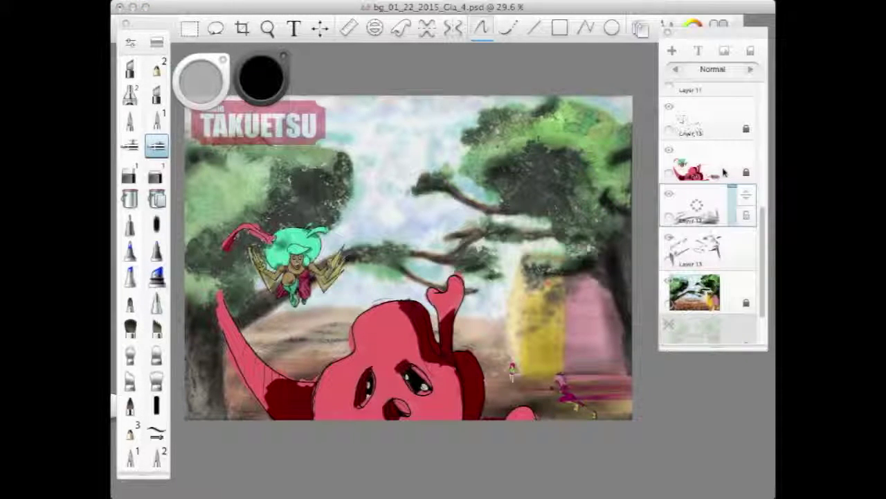
mouse_move(759, 226)
mouse_down()
mouse_move(762, 200)
mouse_move(739, 255)
mouse_move(745, 265)
mouse_up()
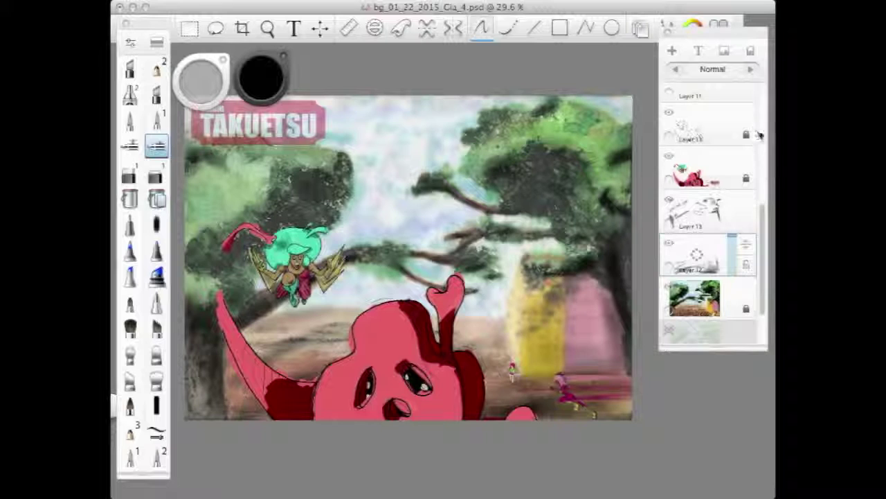
Step: Select Layer 11, the Add-mode ray layer, and choose Copic color T0 Toner Gray No.0
click(750, 97)
click(259, 79)
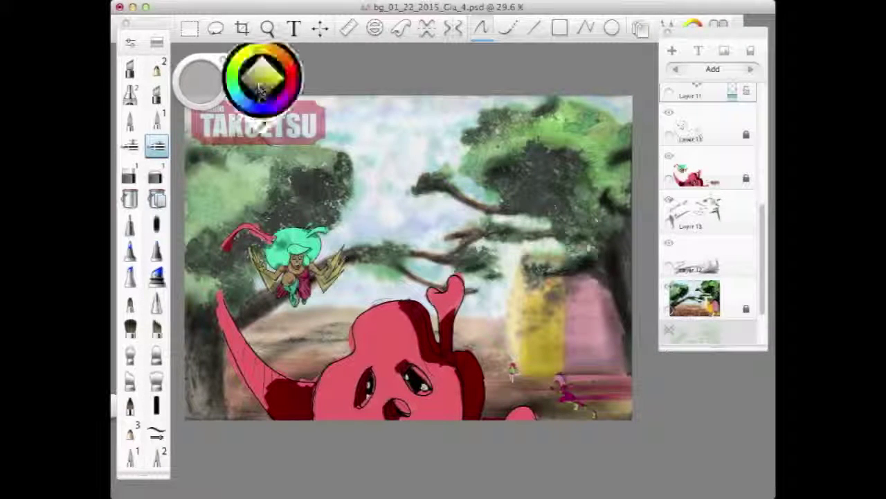
click(719, 25)
click(692, 113)
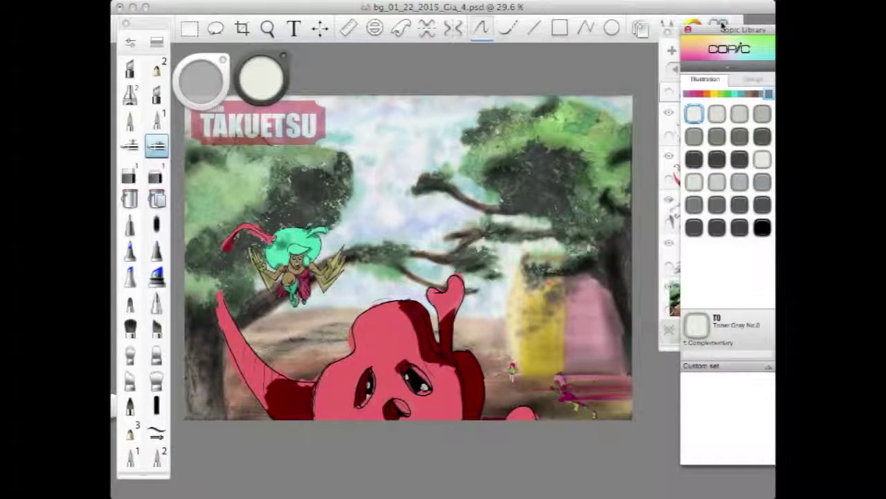
Step: Resize the airbrush and spray faint light over the left and right trees' foliage on Layer 11, undoing the stroke near the small figure
click(716, 26)
drag(199, 90, 248, 69)
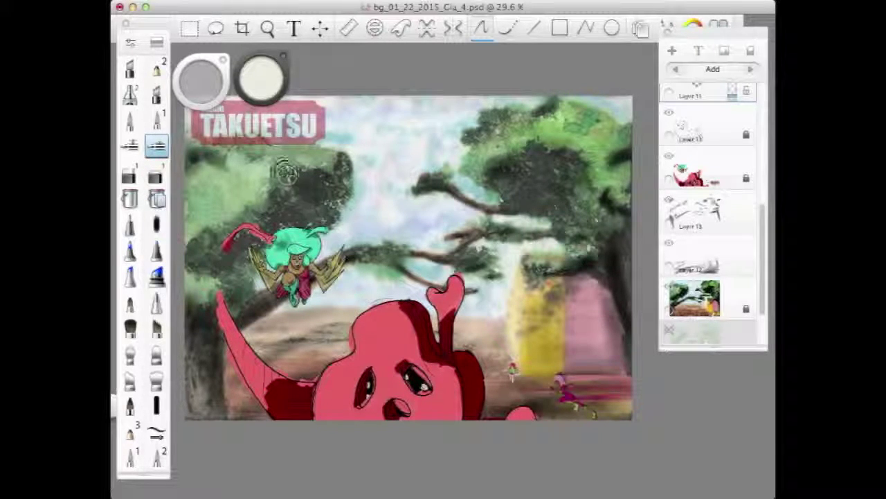
drag(293, 181, 291, 169)
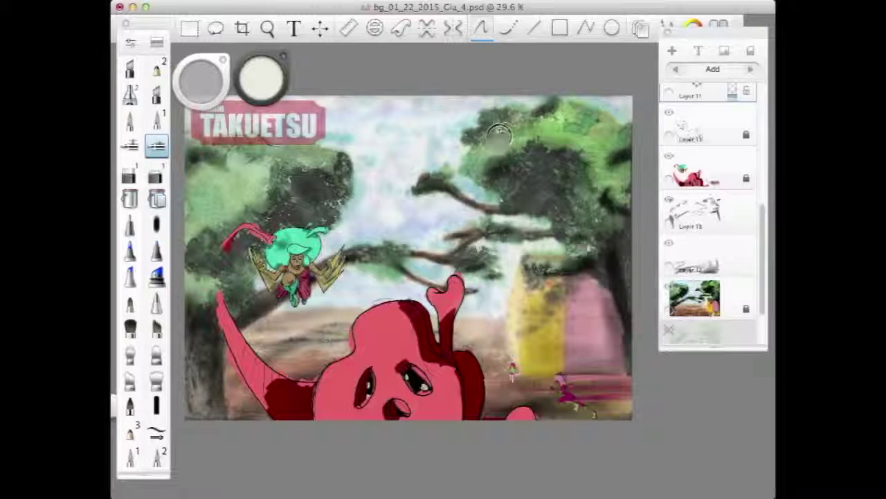
mouse_move(583, 131)
mouse_down()
mouse_move(553, 124)
mouse_move(587, 139)
mouse_move(549, 123)
mouse_move(580, 123)
mouse_move(571, 137)
mouse_move(599, 129)
mouse_up()
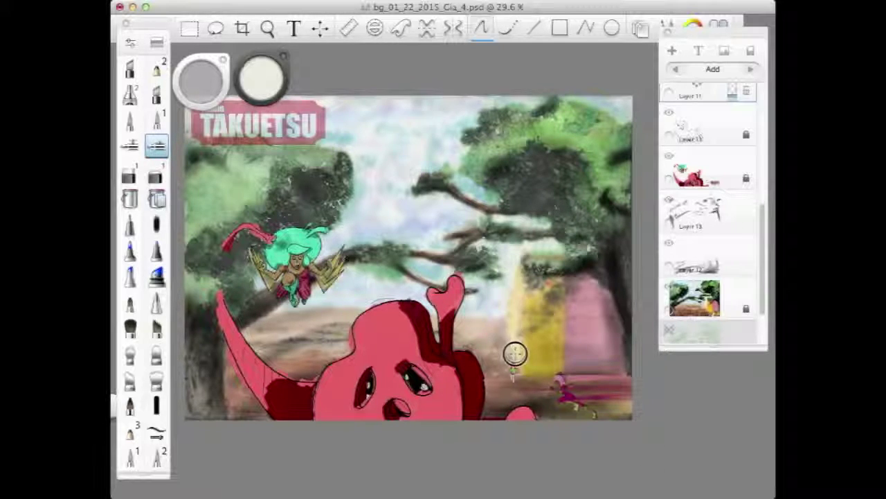
drag(521, 372, 504, 370)
key(super+z)
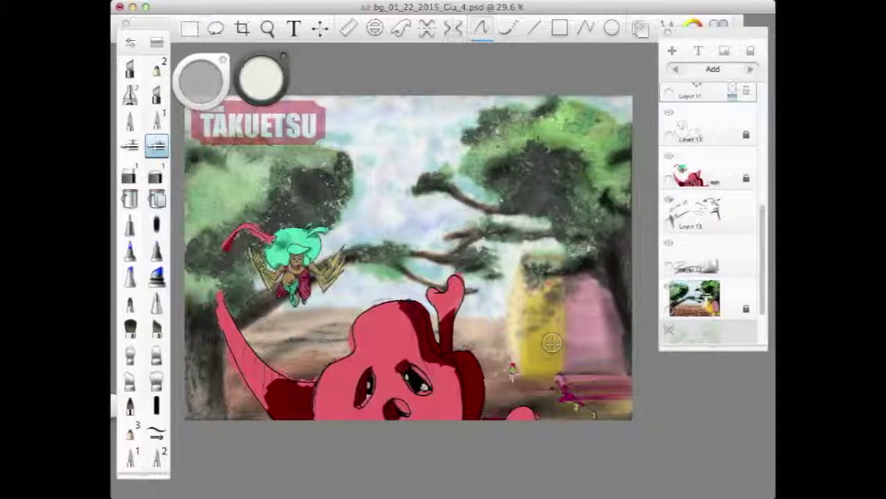
Step: Compare the painting with the tree shading layer, Layer 13, and the ground shadow layer, Layer 12, hidden and shown
click(670, 200)
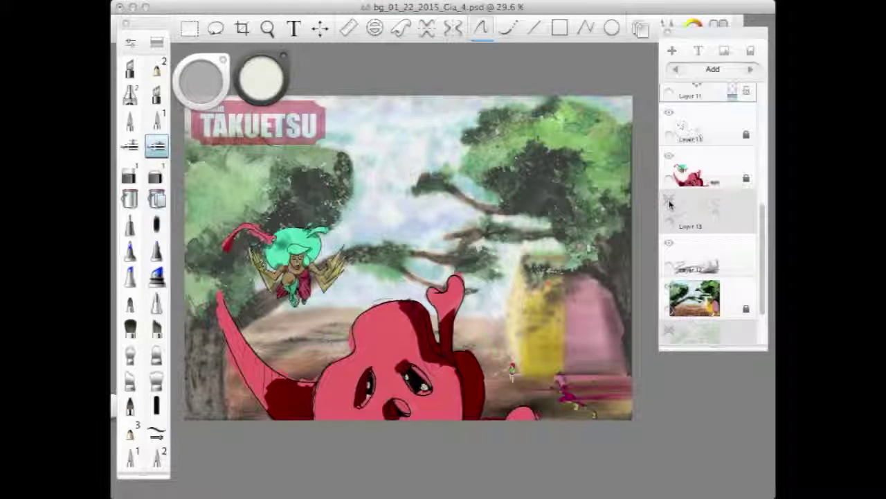
click(670, 201)
click(669, 245)
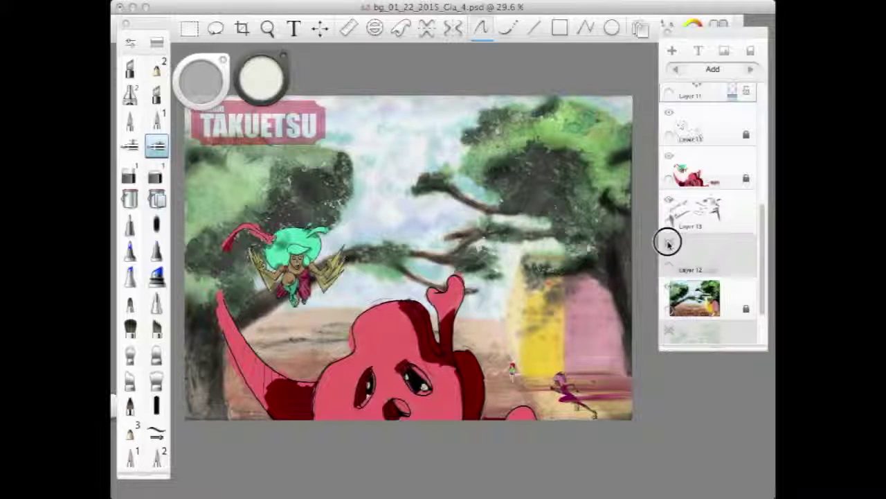
click(669, 244)
Step: Select the ground shadow layer, Layer 12, and change its blending mode to Multiply
click(731, 247)
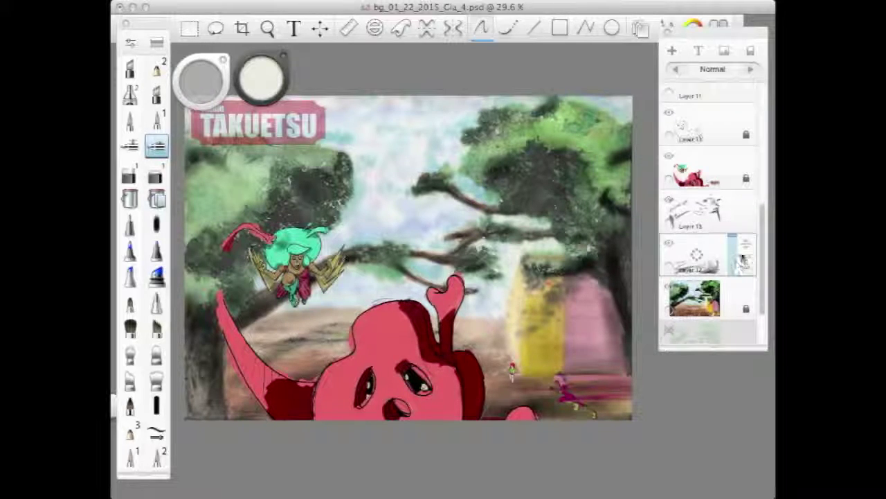
drag(733, 252, 732, 245)
click(750, 70)
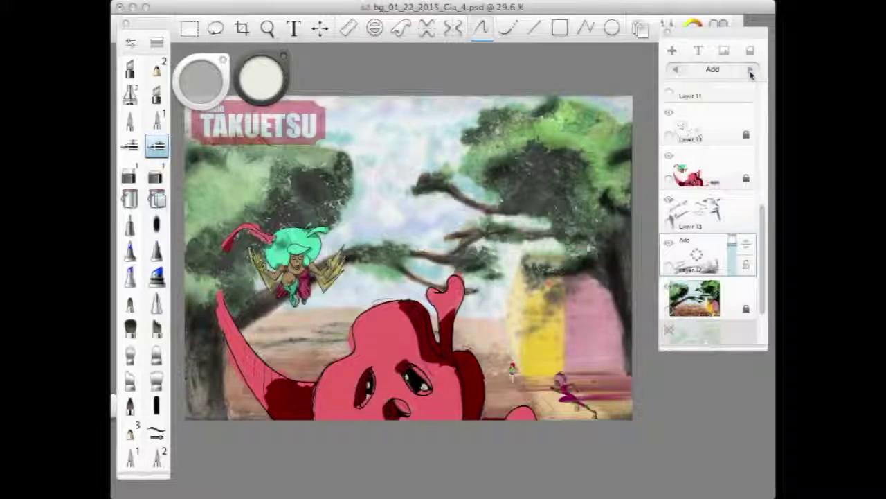
click(750, 70)
Step: Select the tree shading layer, Layer 13, compare the Add, Multiply and Normal blending modes, and set it to Multiply
click(738, 208)
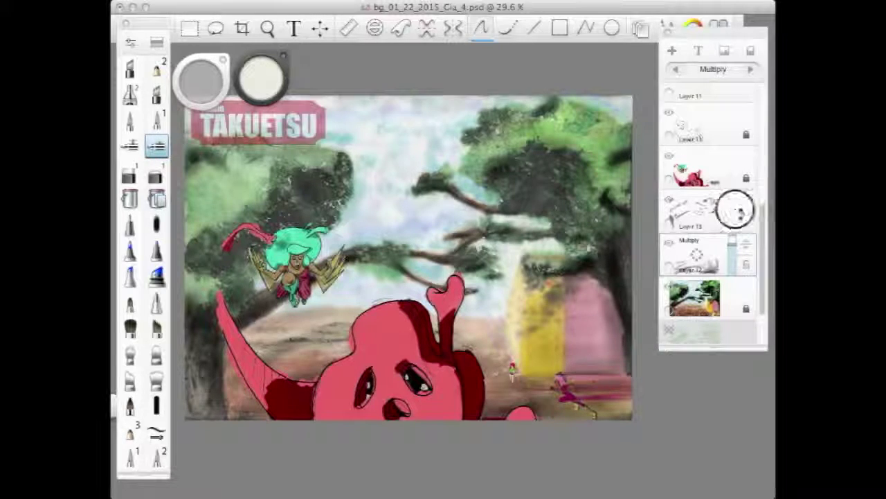
click(750, 69)
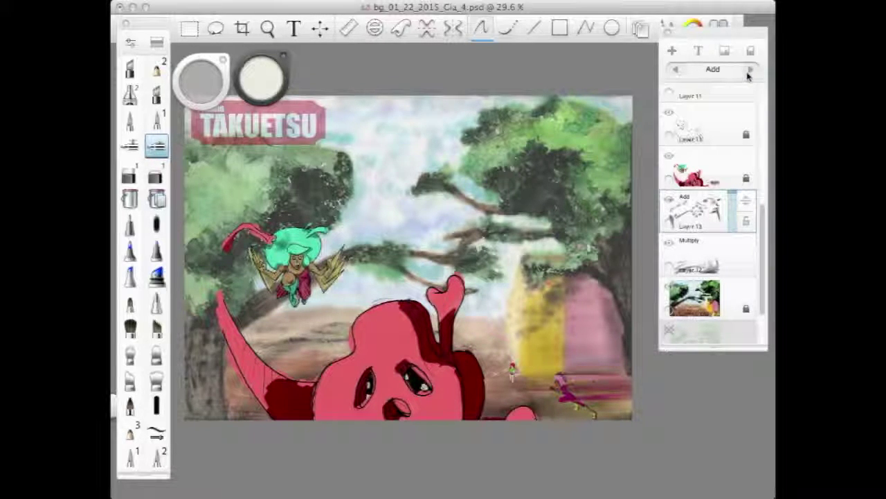
click(749, 70)
click(748, 72)
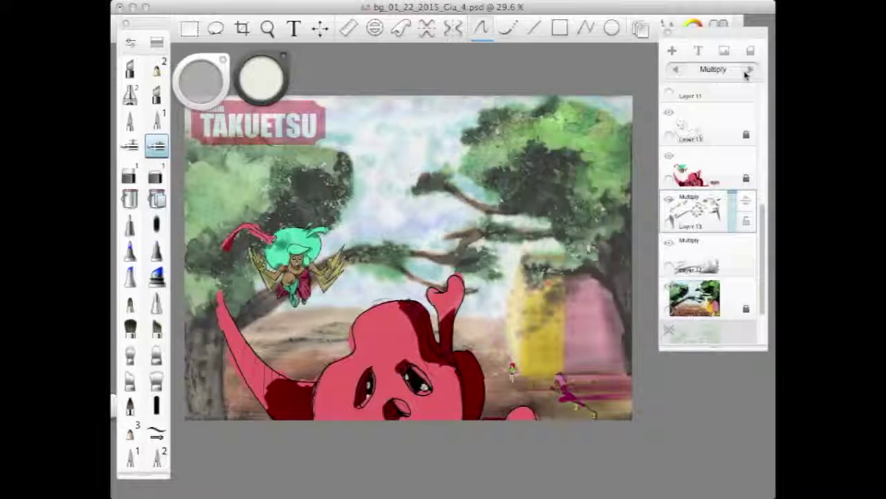
click(746, 73)
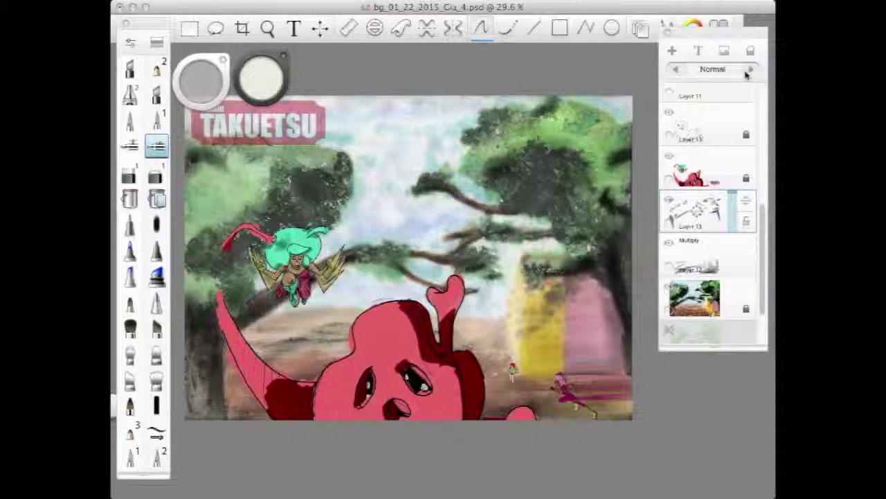
click(747, 75)
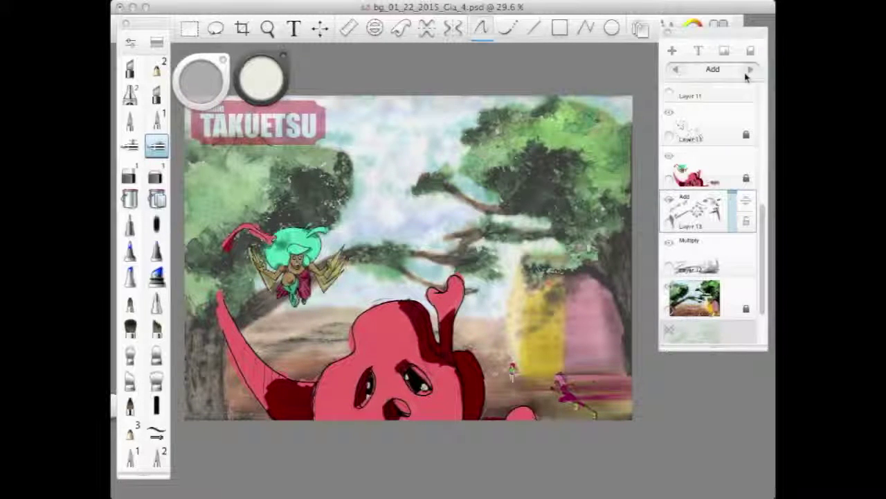
click(746, 75)
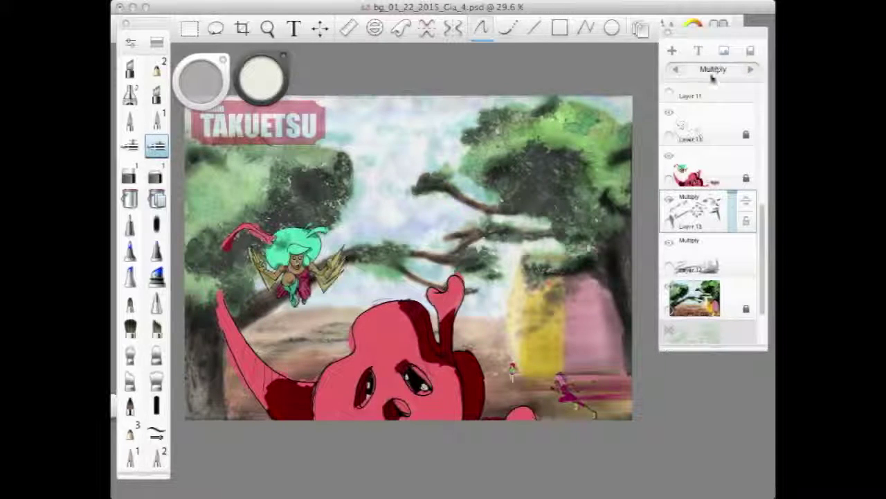
Step: Adjust the opacity of the tree shading layer and lock both Multiply shading layers
click(732, 194)
drag(732, 194, 734, 205)
click(730, 201)
click(731, 199)
click(685, 259)
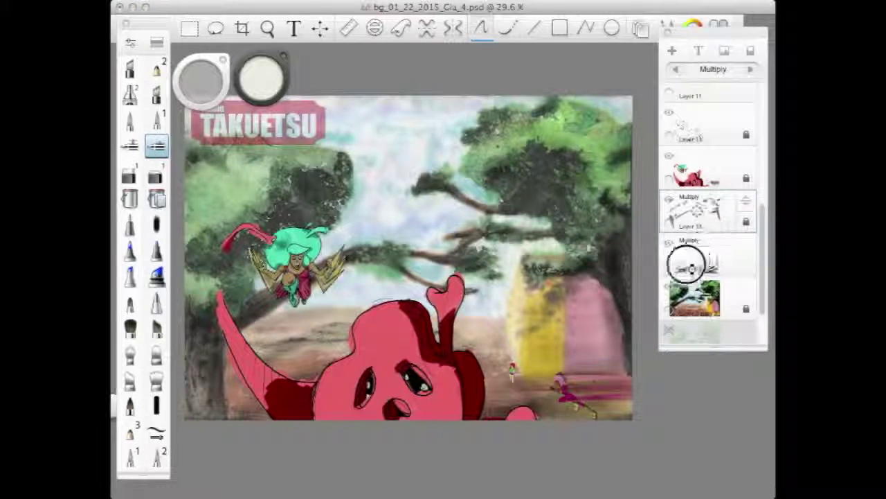
Step: Save the painting and check it with the Takuetsu logo layer, Layer 4, hidden and shown
drag(763, 213, 763, 134)
click(722, 206)
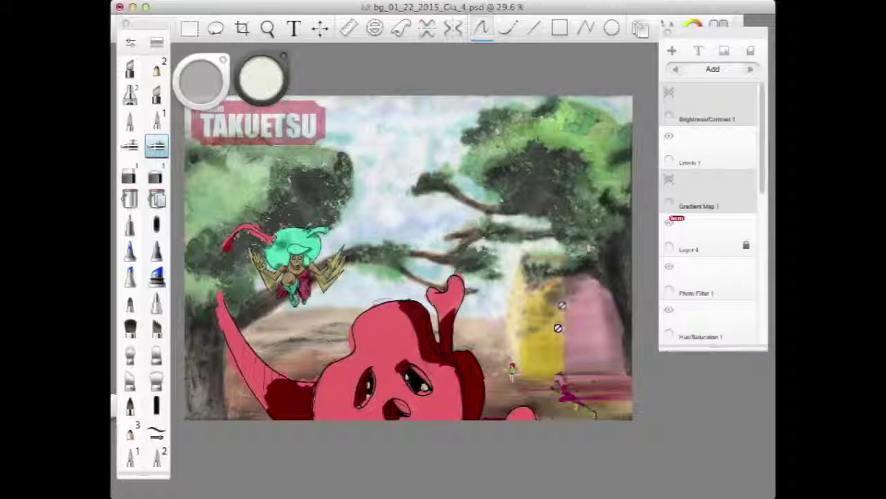
key(super+s)
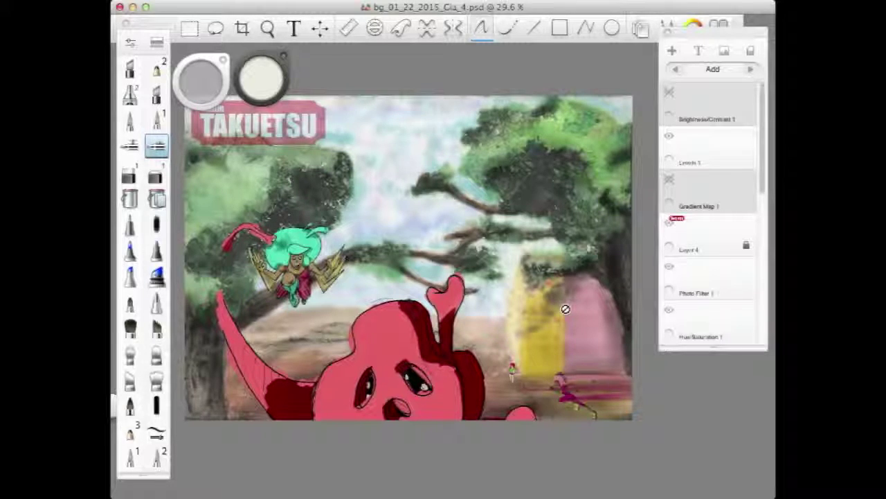
click(670, 221)
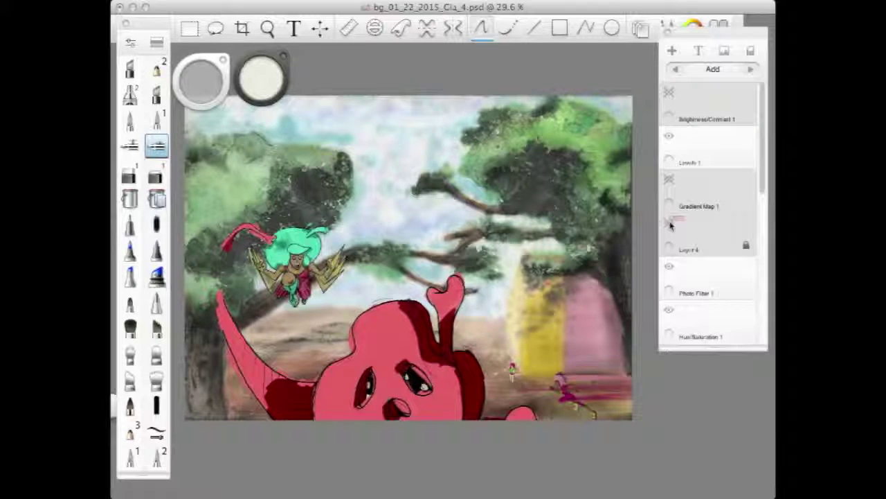
click(670, 221)
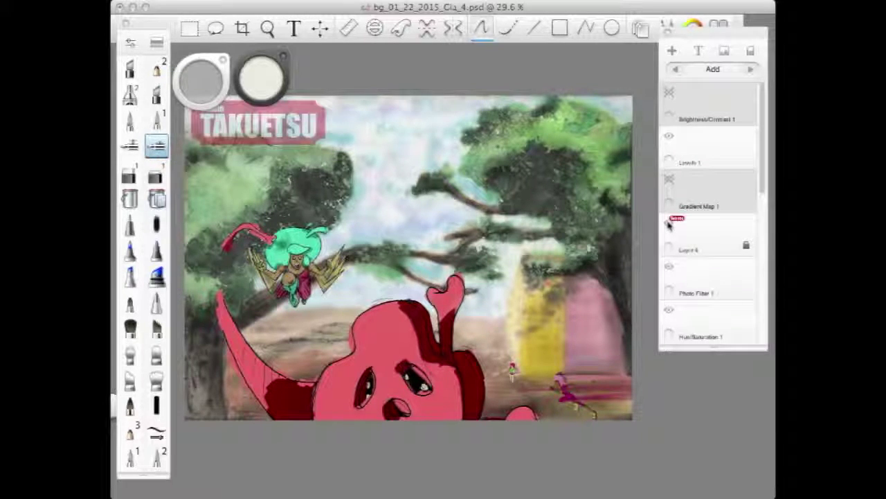
key(super+s)
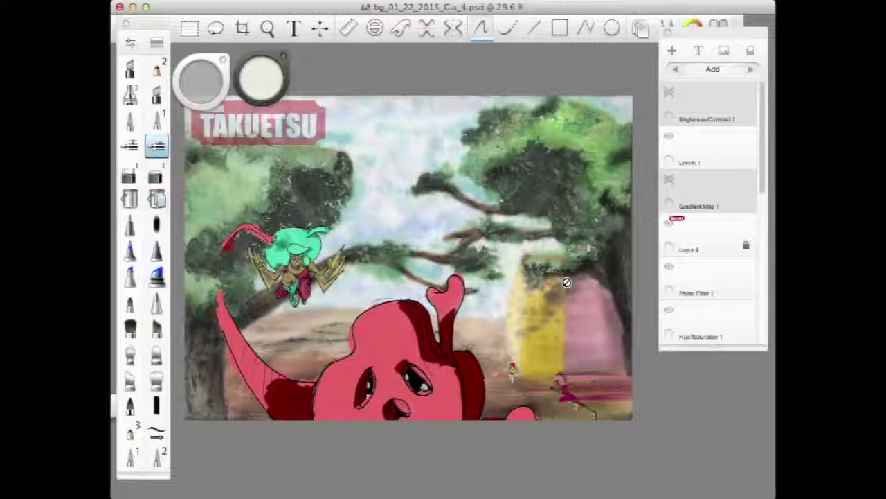
Step: Add a new layer directly above the background painting for detailing the yellow and pink buildings
drag(761, 182, 760, 313)
drag(702, 265, 702, 178)
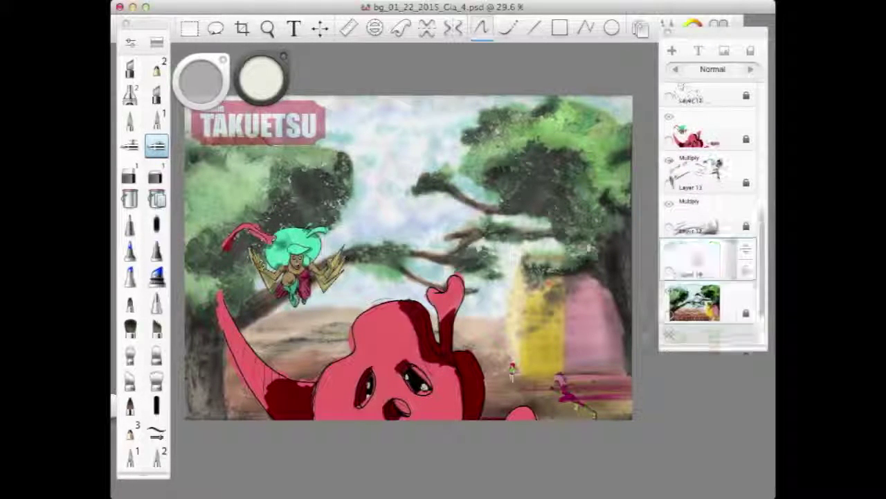
click(269, 29)
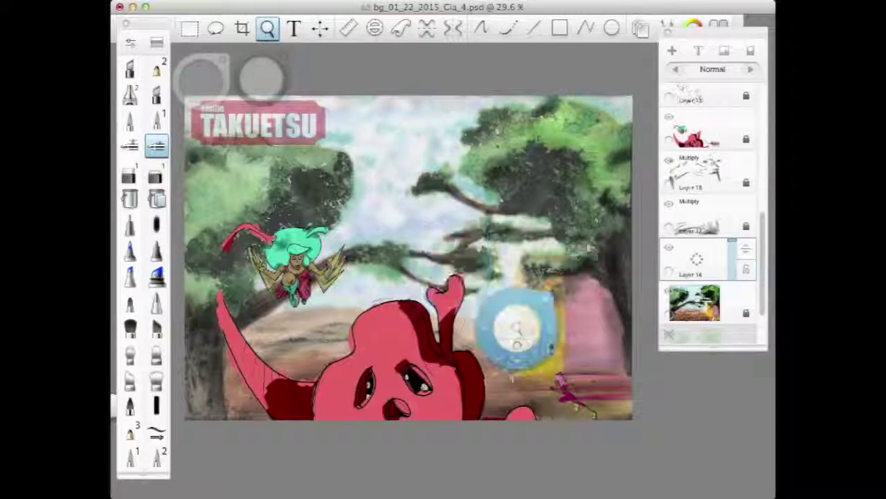
mouse_move(517, 328)
mouse_down()
mouse_move(635, 239)
mouse_move(526, 321)
mouse_up()
drag(558, 297, 412, 270)
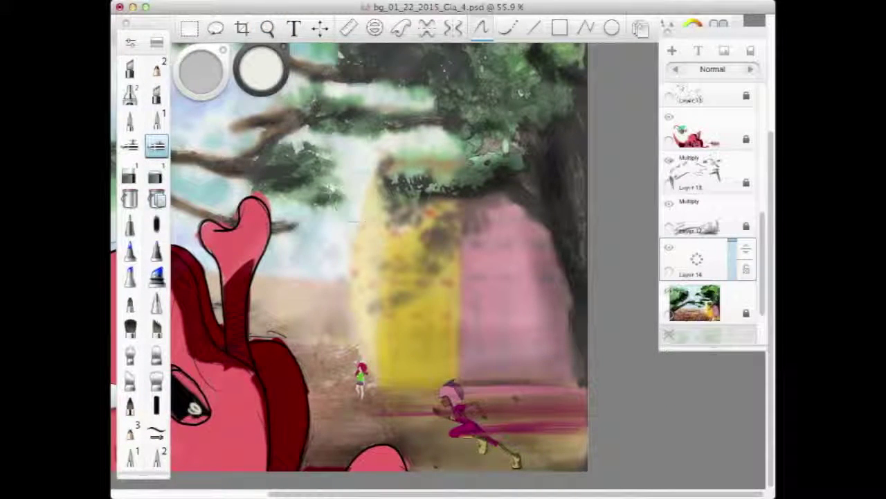
Step: Compare the window brushes in the Pro Set and choose Window-02-Rec
click(156, 42)
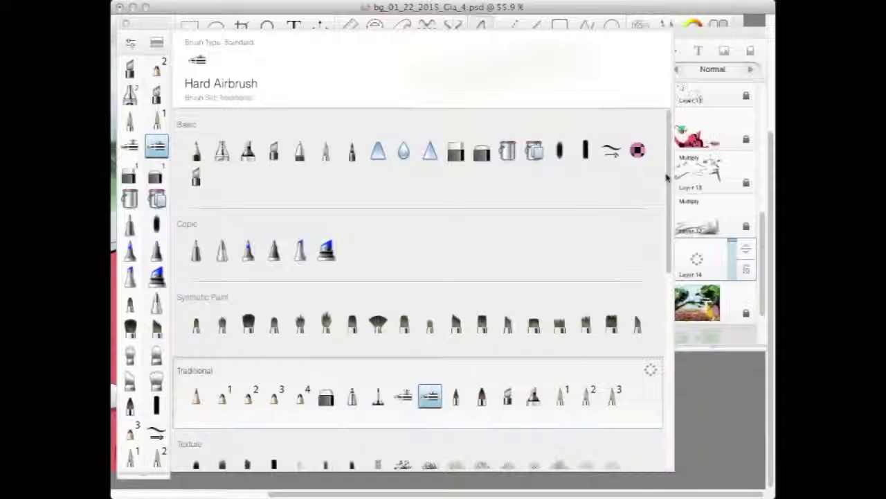
mouse_move(667, 180)
mouse_down()
mouse_move(662, 371)
mouse_move(653, 221)
mouse_move(669, 131)
mouse_move(663, 269)
mouse_up()
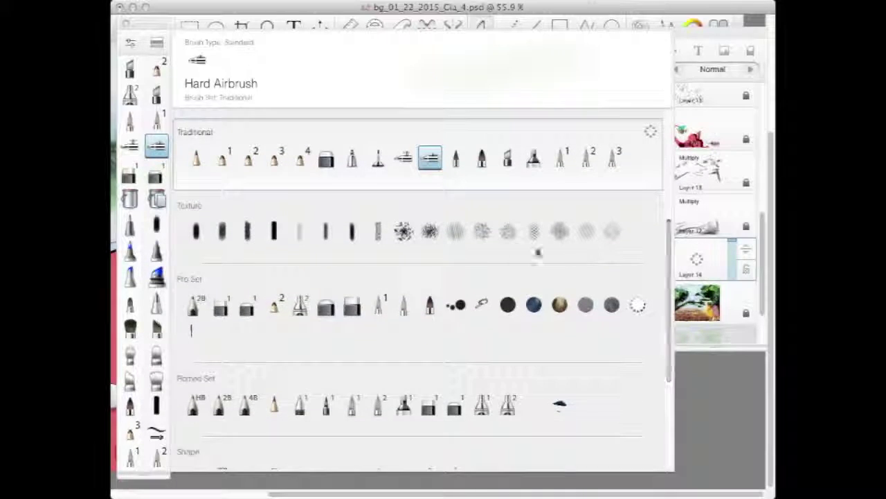
click(195, 332)
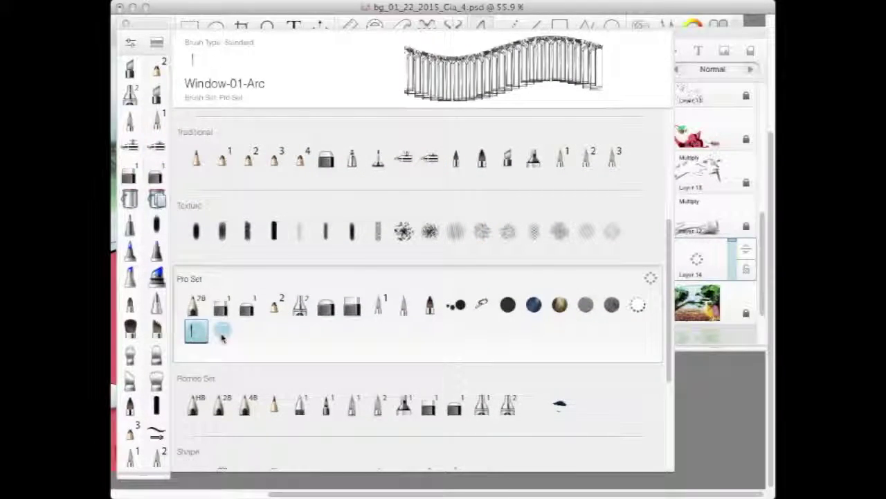
click(221, 334)
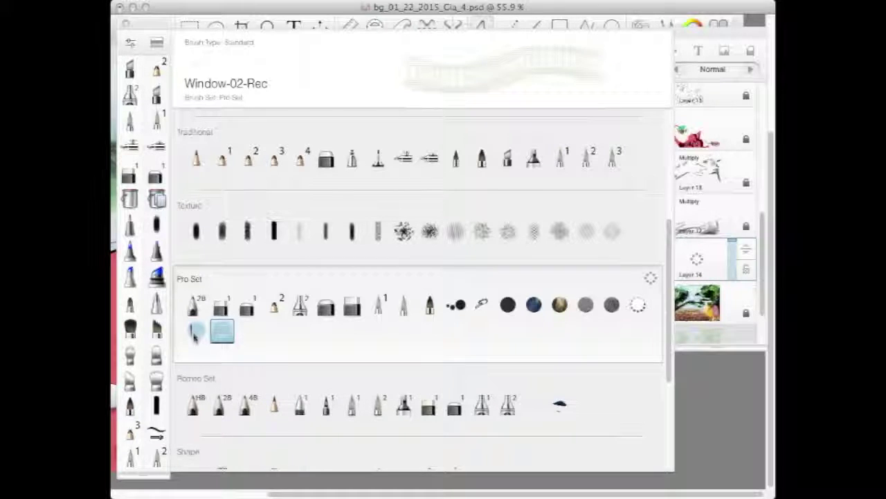
click(158, 42)
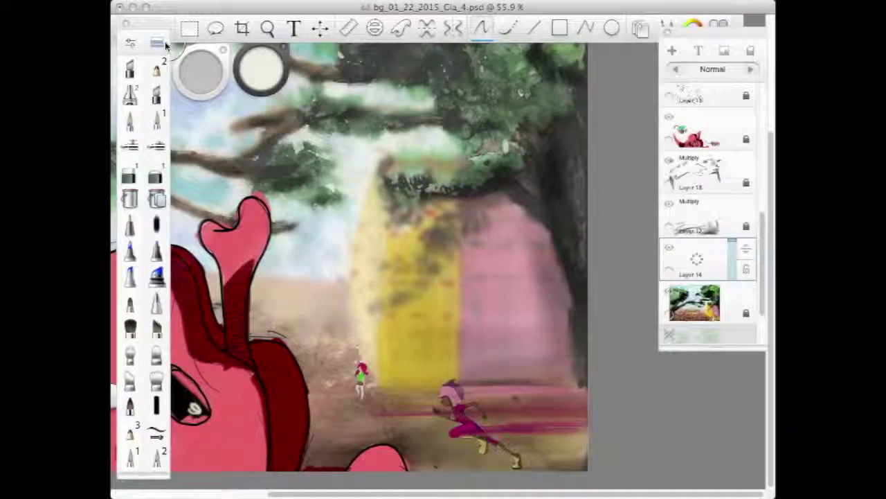
Step: Set the paint color to black and adjust the window brush to a small size suited to the distant yellow building
click(261, 69)
mouse_move(199, 78)
mouse_down()
mouse_move(222, 229)
mouse_move(323, 418)
mouse_move(226, 128)
mouse_move(218, 142)
mouse_up()
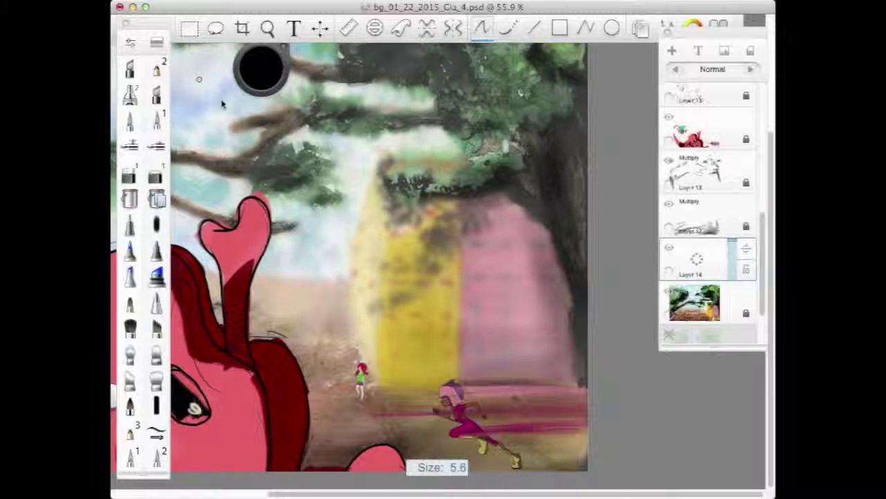
mouse_move(222, 104)
mouse_down()
mouse_move(203, 69)
mouse_move(206, 61)
mouse_move(212, 65)
mouse_up()
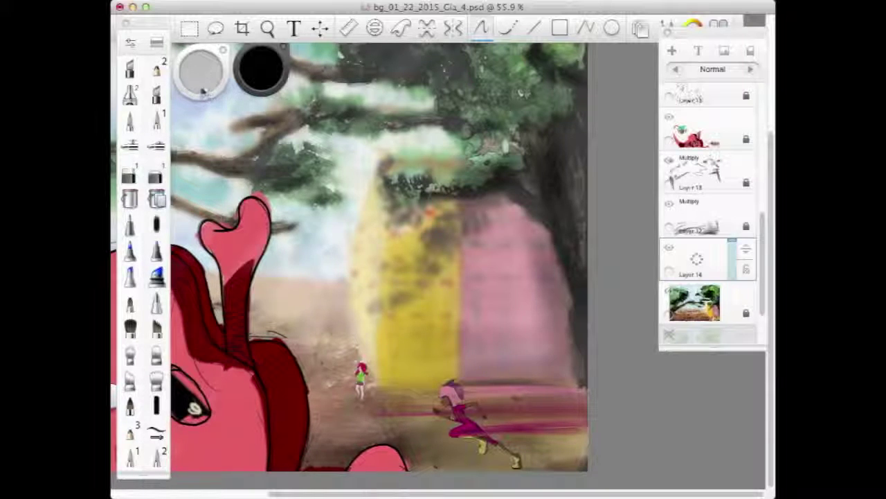
mouse_move(202, 85)
mouse_down()
mouse_move(203, 40)
mouse_move(336, 275)
mouse_up()
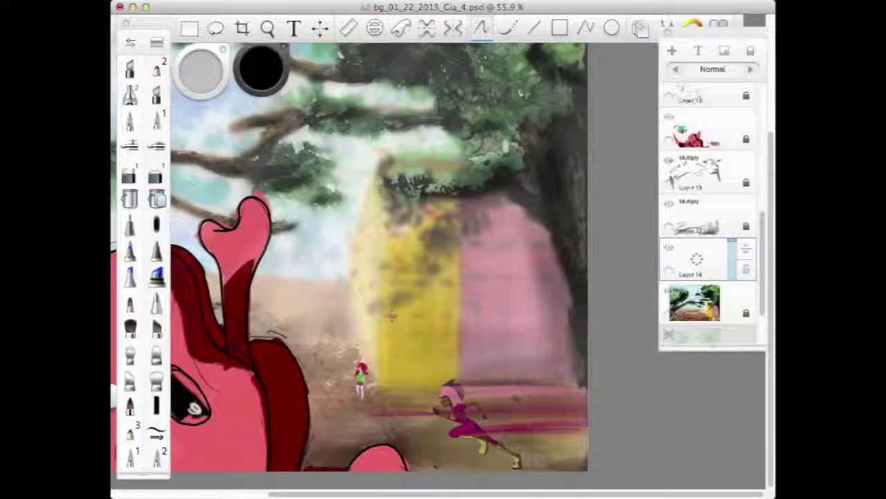
mouse_move(212, 82)
mouse_down()
mouse_move(201, 75)
mouse_move(210, 56)
mouse_up()
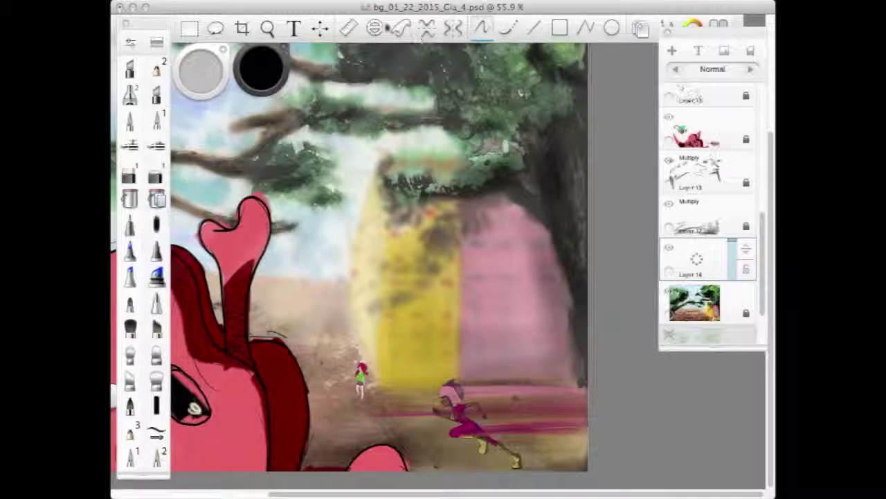
Step: Align a horizontal ruler across the lower yellow building and stamp three evenly spaced rows of three rectangular windows along it
click(349, 28)
drag(558, 161, 510, 352)
mouse_move(419, 361)
mouse_down()
mouse_move(431, 351)
mouse_move(424, 346)
mouse_up()
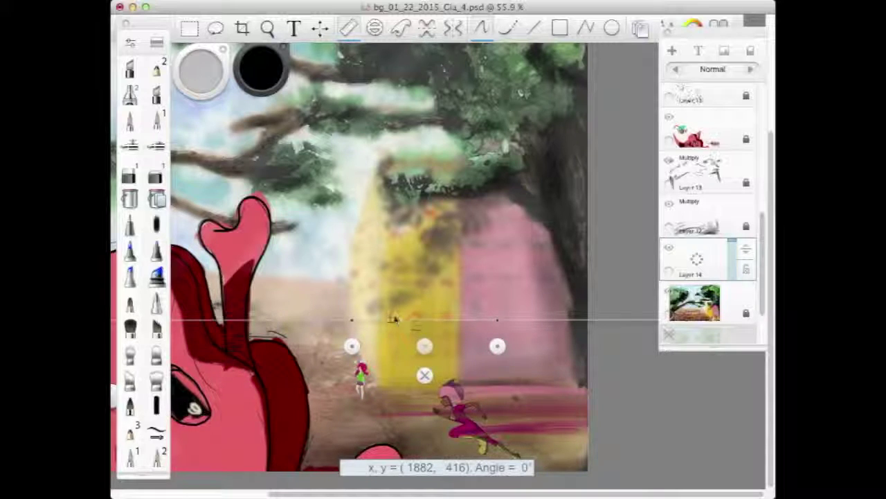
drag(425, 342, 427, 343)
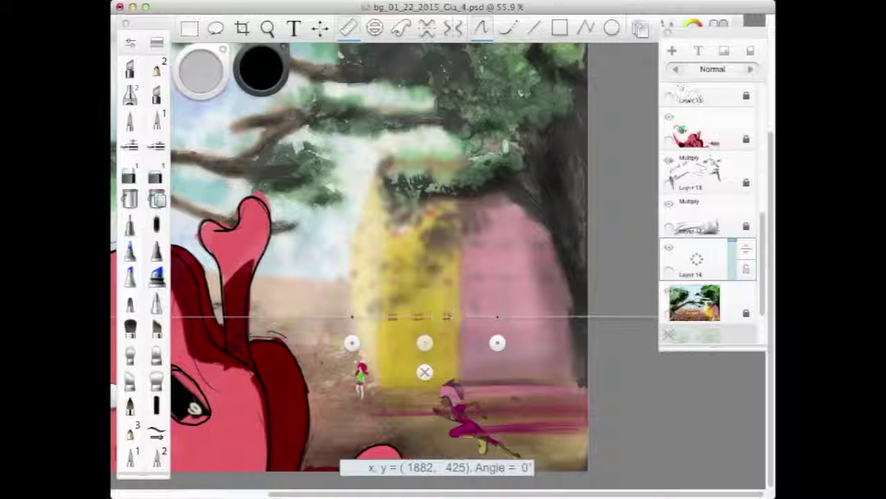
drag(425, 342, 424, 357)
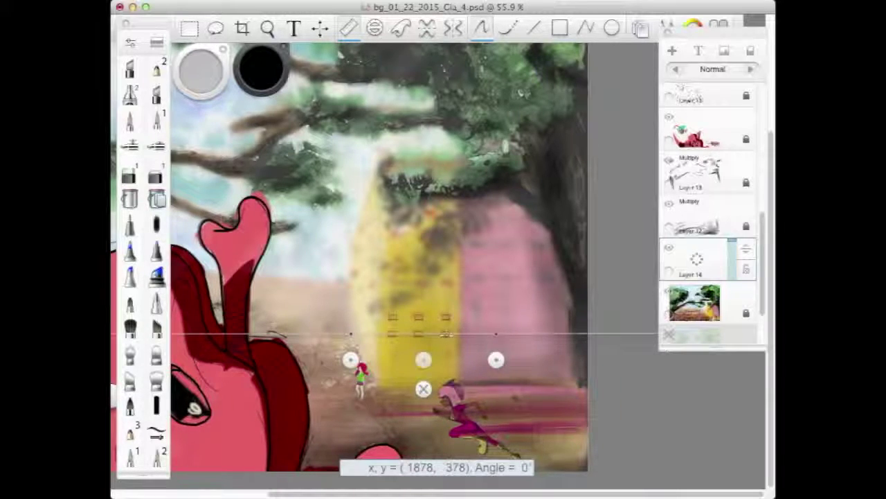
drag(423, 359, 423, 377)
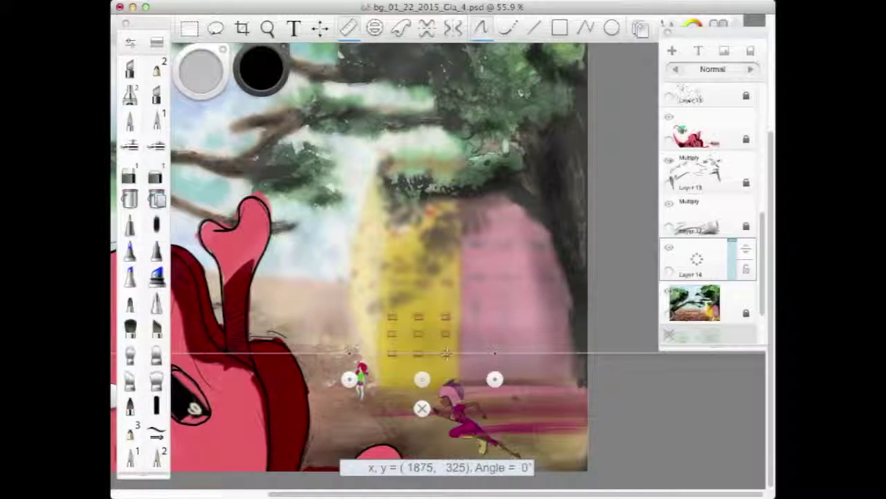
Step: Continue the three-column rows of rectangular windows up the yellow building to its roof, repositioning the ruler for each row
drag(422, 378, 422, 325)
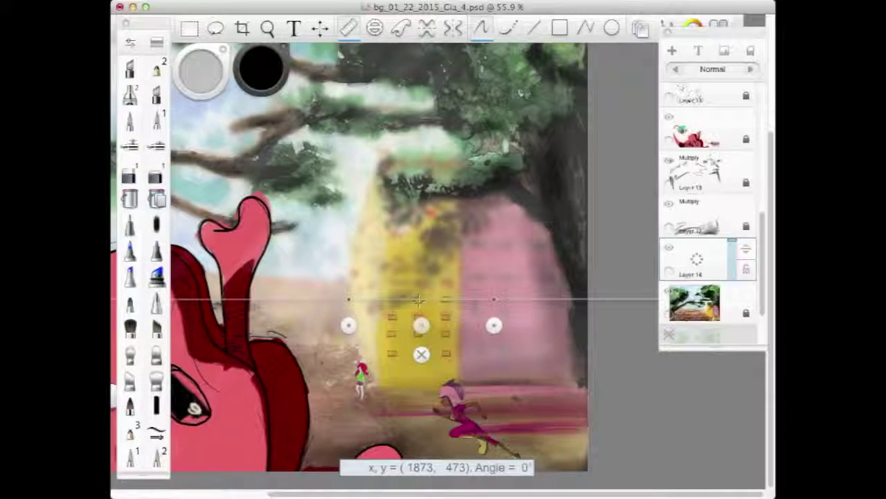
drag(422, 325, 420, 309)
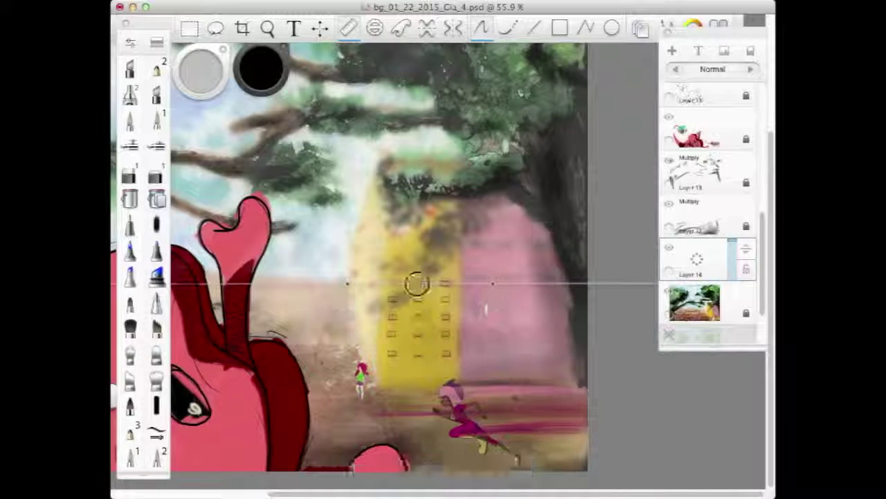
drag(419, 309, 419, 284)
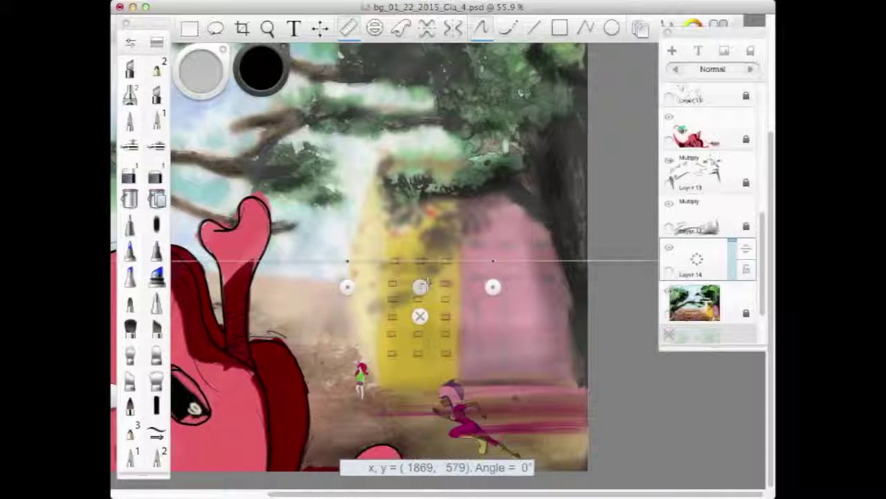
drag(420, 286, 421, 261)
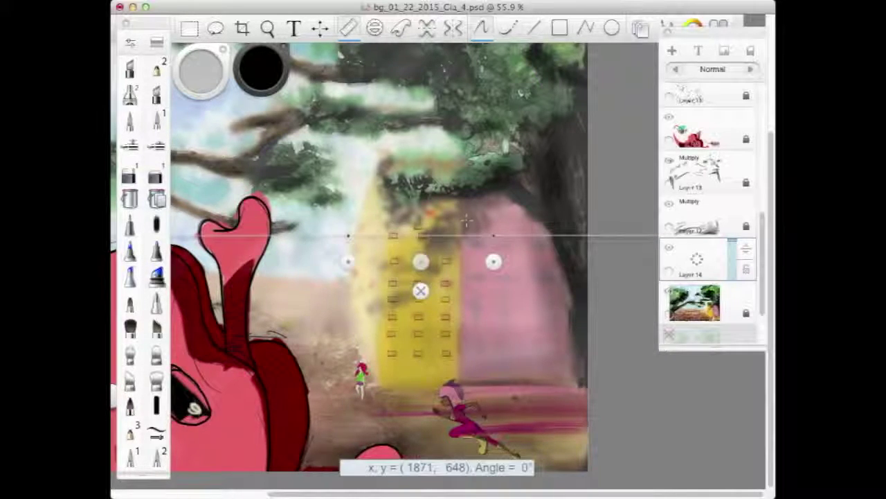
drag(420, 261, 422, 238)
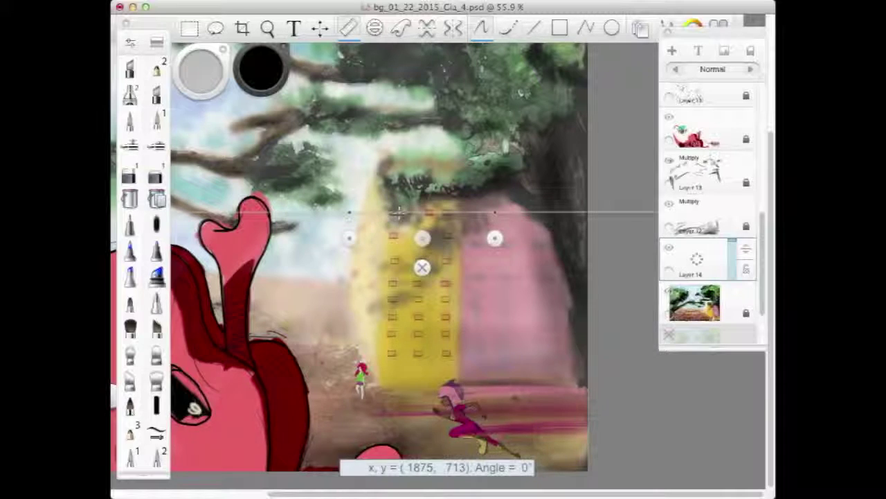
Step: Enlarge the window brush slightly and stamp three ruler-aligned rows of rectangular windows across the upper pink building
drag(422, 238, 426, 270)
drag(204, 91, 214, 64)
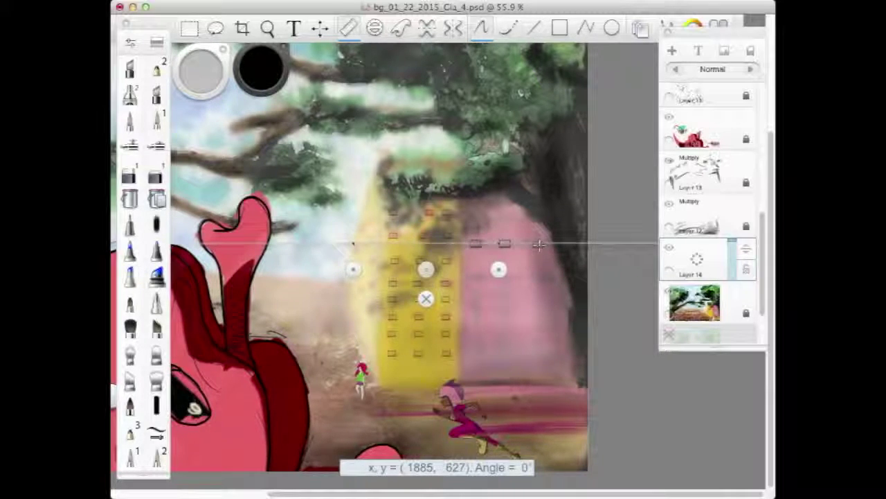
mouse_move(499, 268)
mouse_down()
mouse_move(499, 291)
mouse_move(500, 268)
mouse_up()
drag(427, 269, 430, 302)
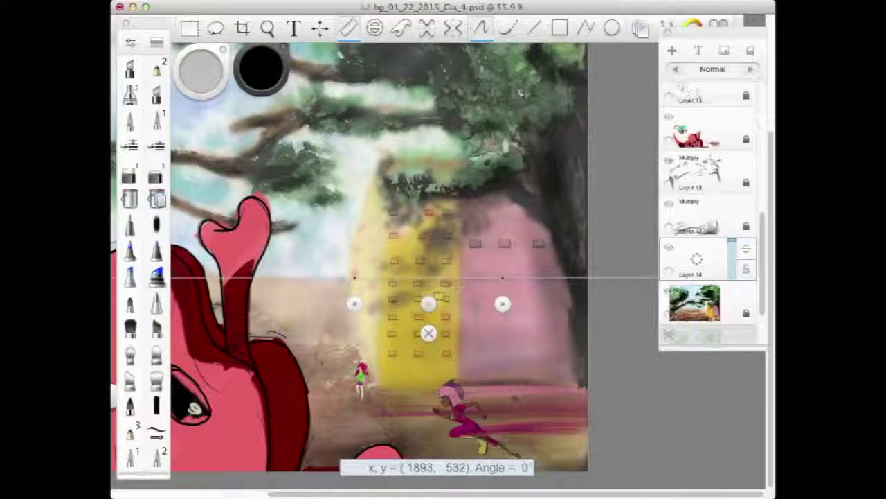
click(548, 278)
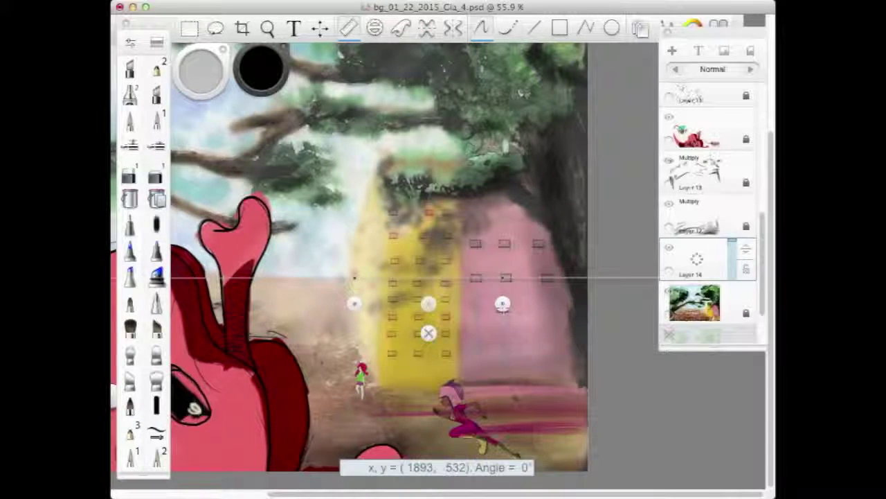
mouse_move(502, 303)
mouse_down()
mouse_move(501, 291)
mouse_move(502, 302)
mouse_up()
drag(427, 302, 434, 242)
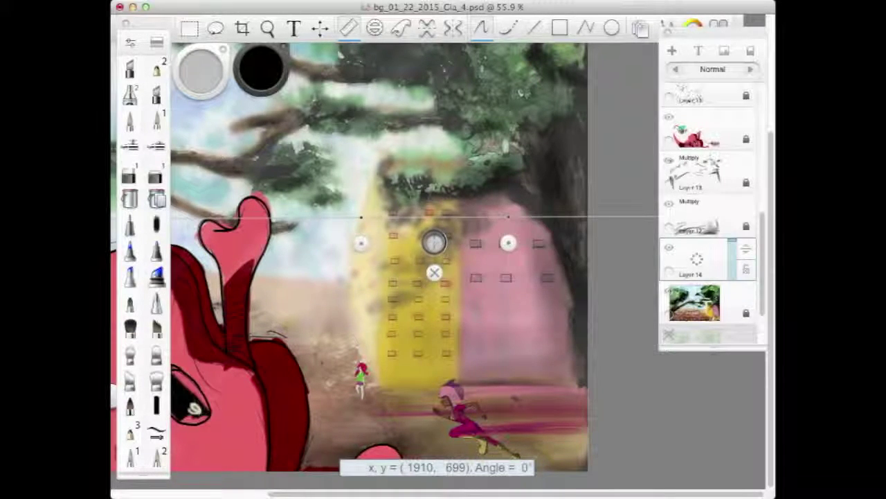
click(475, 216)
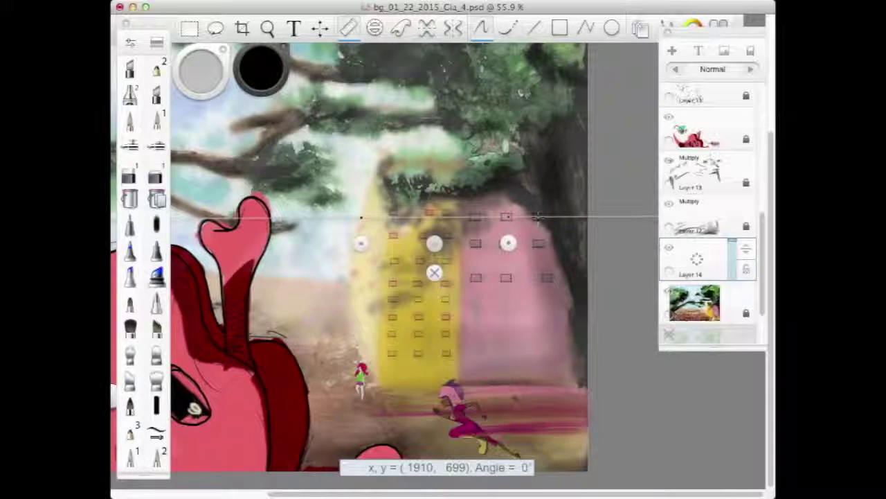
Step: Move the ruler to the base of the buildings, choose the Window-01-Arc brush from the Pro Set and shrink it for the pink building
drag(435, 242, 434, 379)
click(156, 44)
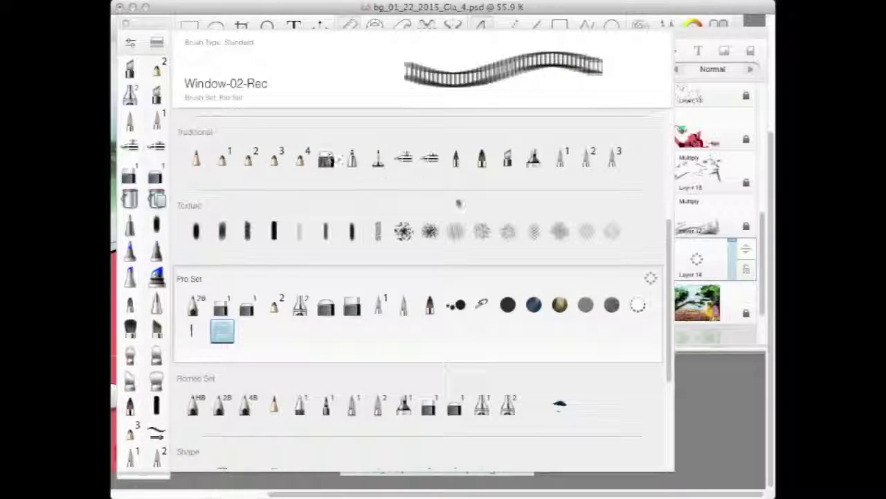
click(199, 325)
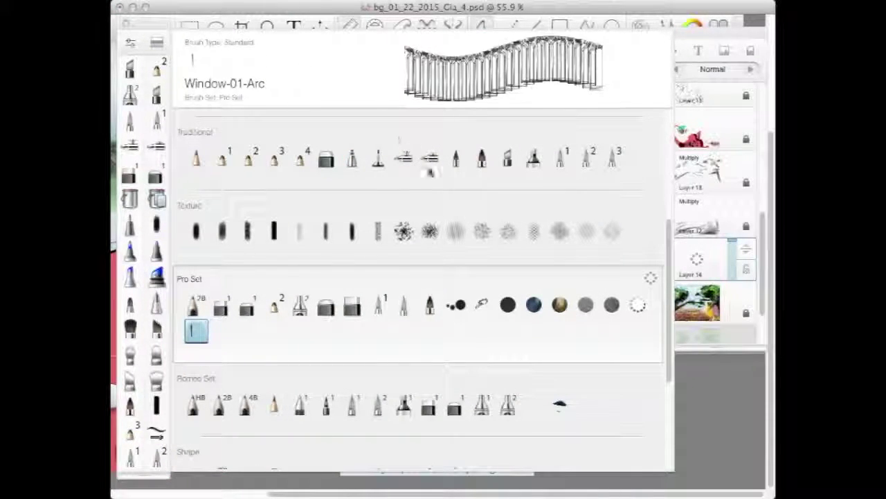
click(157, 44)
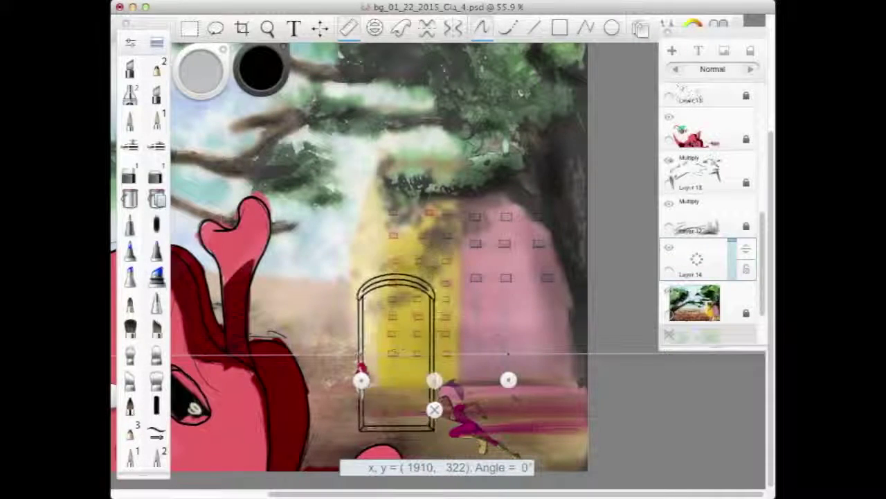
drag(201, 72, 201, 175)
key([)
key([)
key([)
key([)
key([)
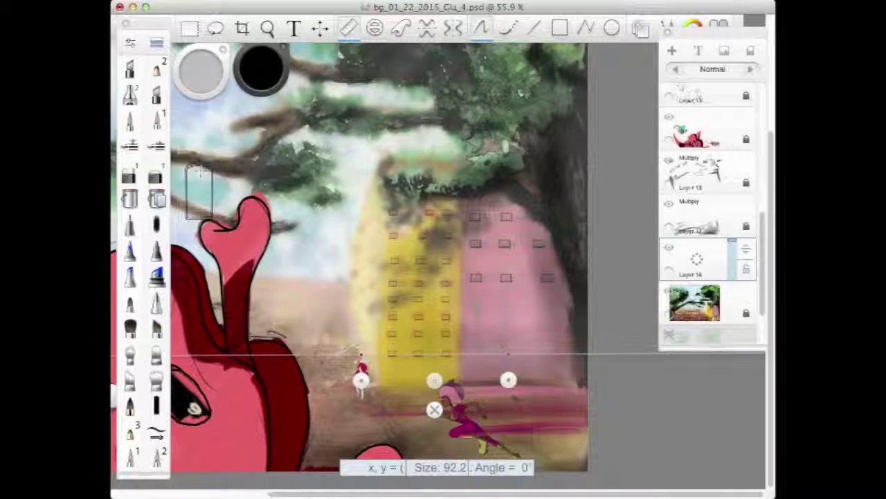
key([)
key([)
key([)
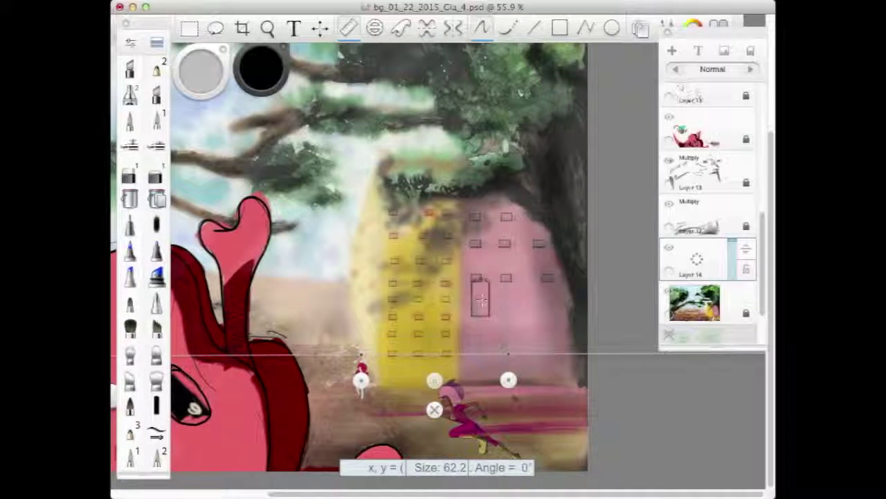
Step: Stamp two ruler-aligned rows of arched windows on the lower pink building and save the painting
drag(475, 313, 475, 316)
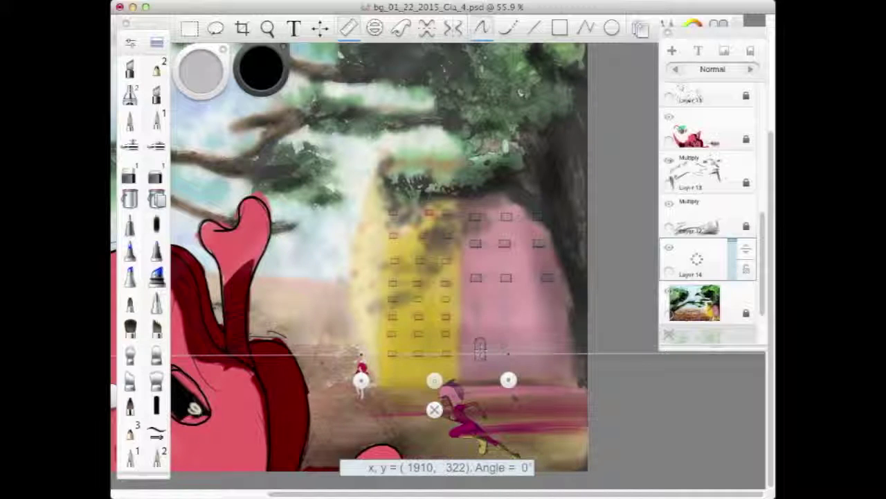
drag(479, 351, 479, 352)
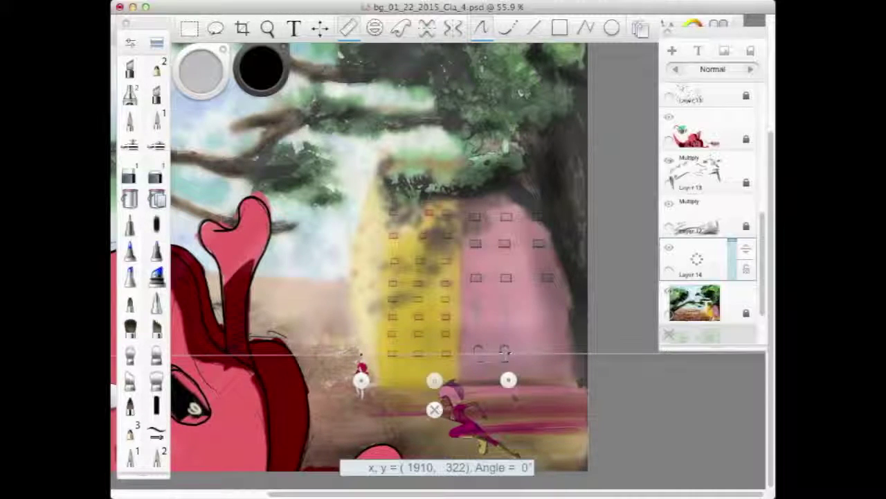
drag(434, 379, 439, 337)
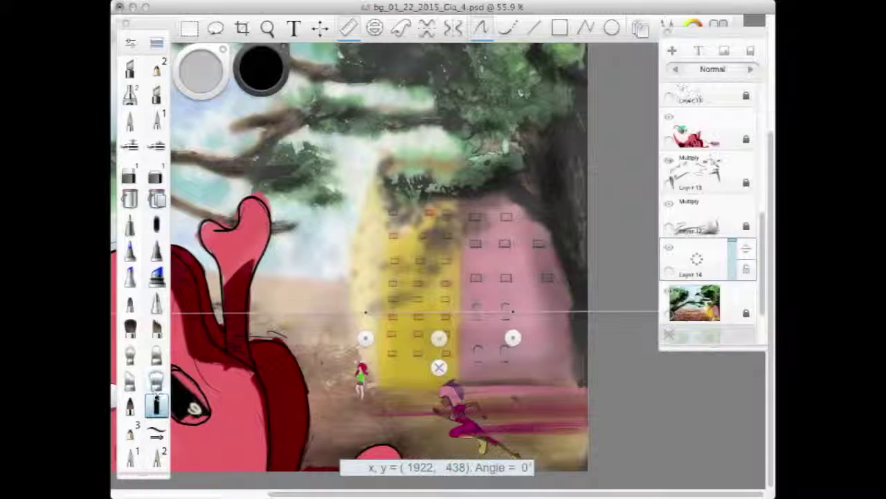
key(super+s)
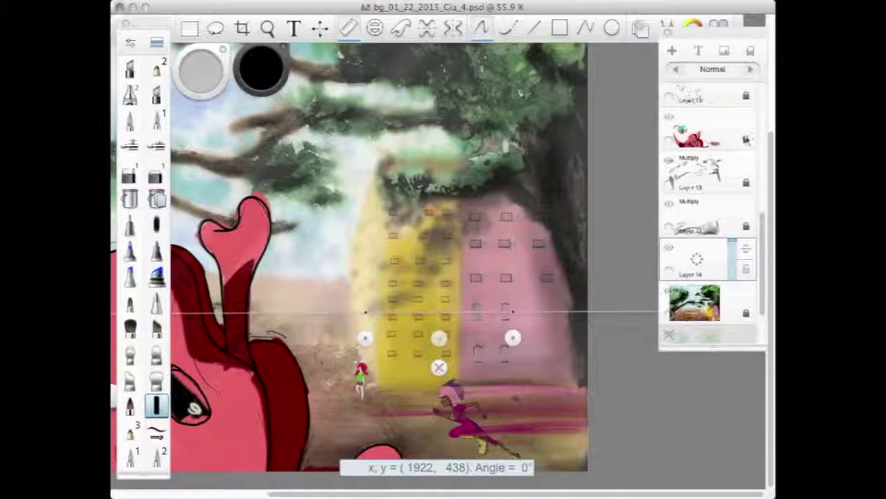
Step: Try to erase the window overlapping the dark tree trunk with a small eraser, checking Layer 14 hidden and shown
click(156, 173)
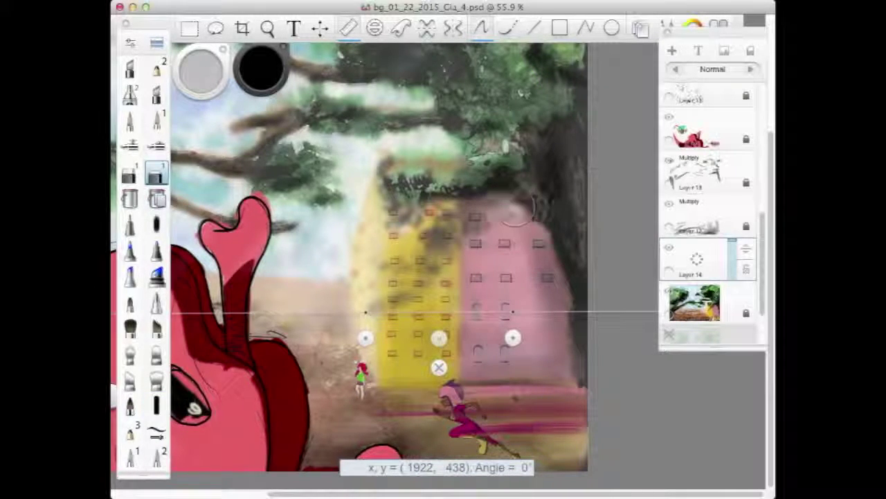
drag(195, 86, 188, 83)
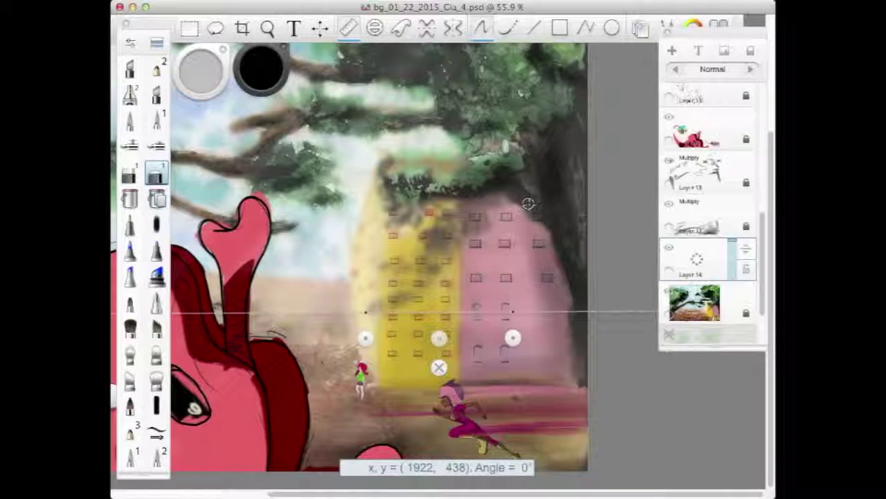
drag(522, 204, 527, 212)
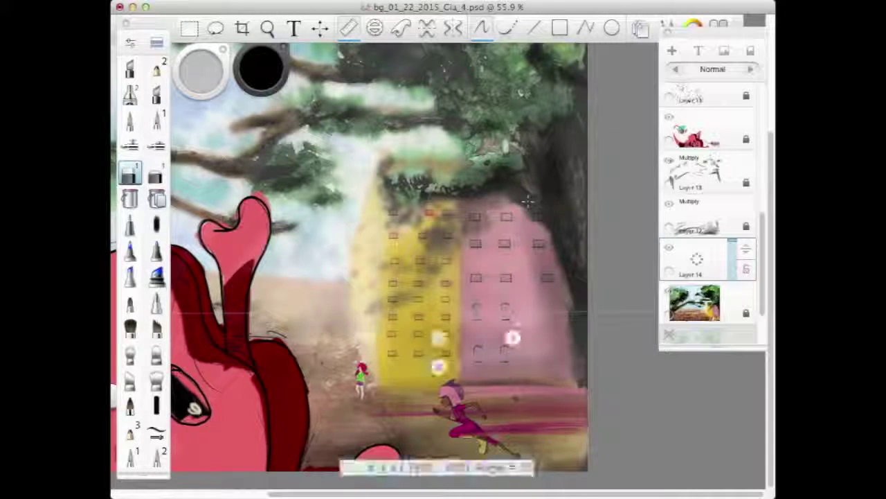
click(668, 248)
click(667, 248)
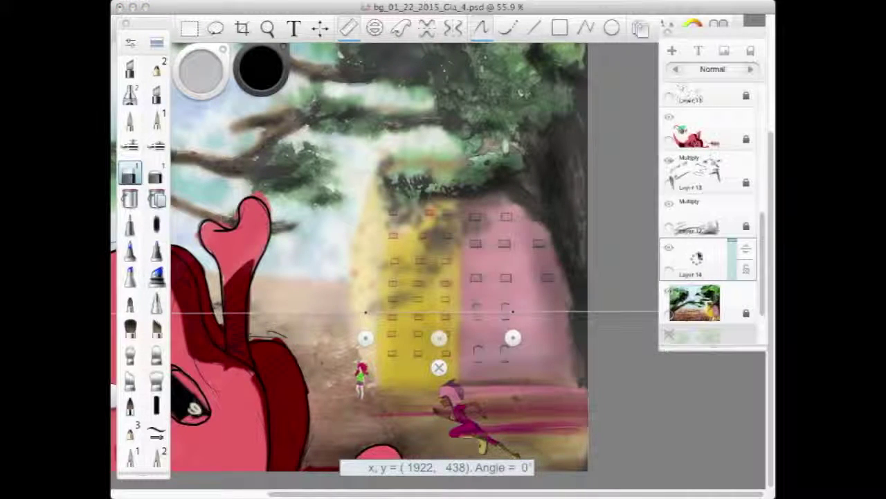
Step: Lasso the top-row window that overlaps the tree trunk beside the pink building and delete it
click(156, 223)
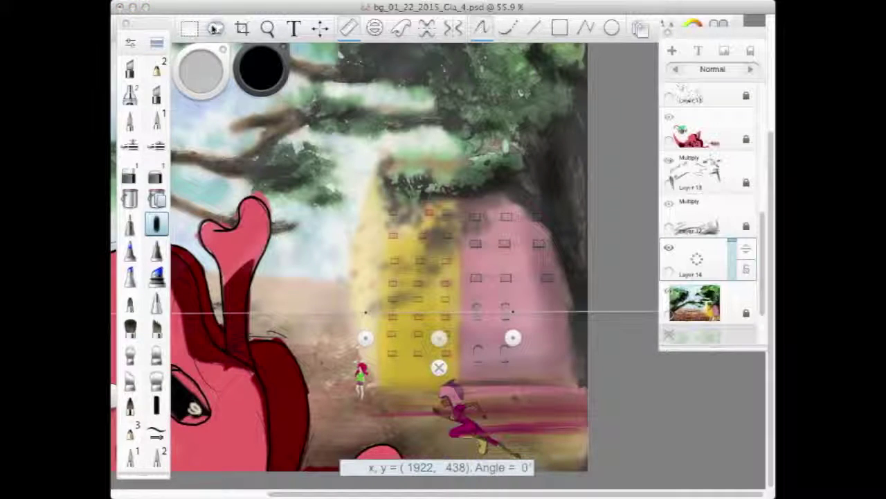
click(216, 29)
mouse_move(530, 201)
mouse_down()
mouse_move(551, 225)
mouse_move(537, 204)
mouse_up()
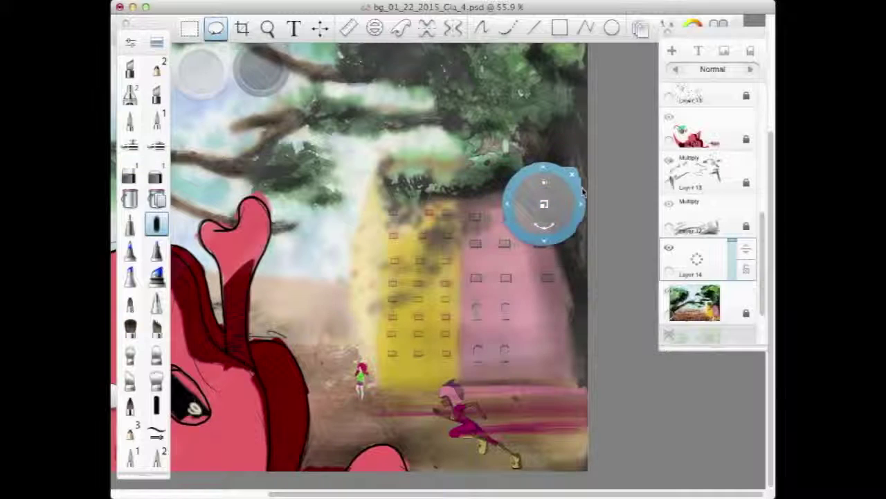
click(584, 251)
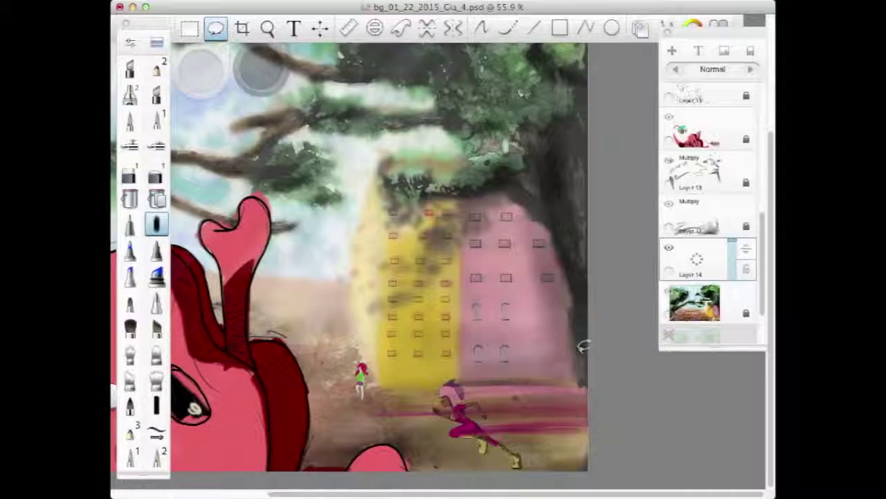
Step: Lower the opacity of Layer 14 to fade the windows and check the effect on the whole painting
drag(724, 238, 731, 276)
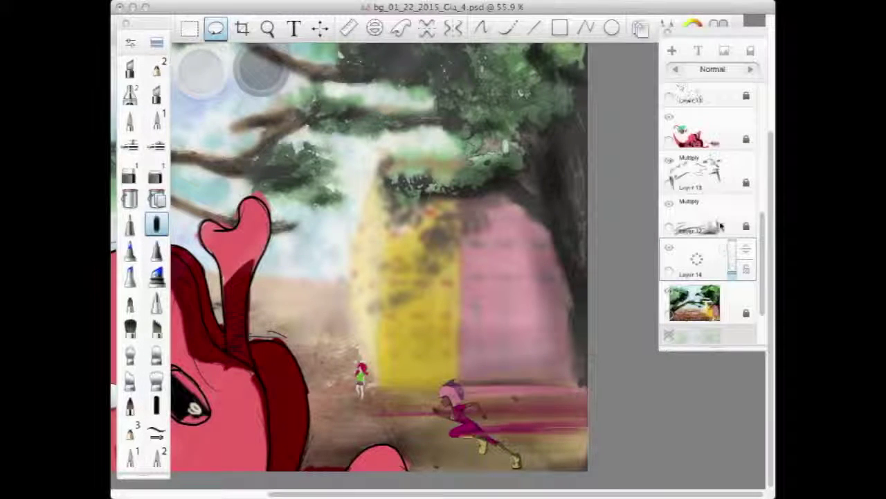
click(268, 27)
drag(443, 300, 344, 419)
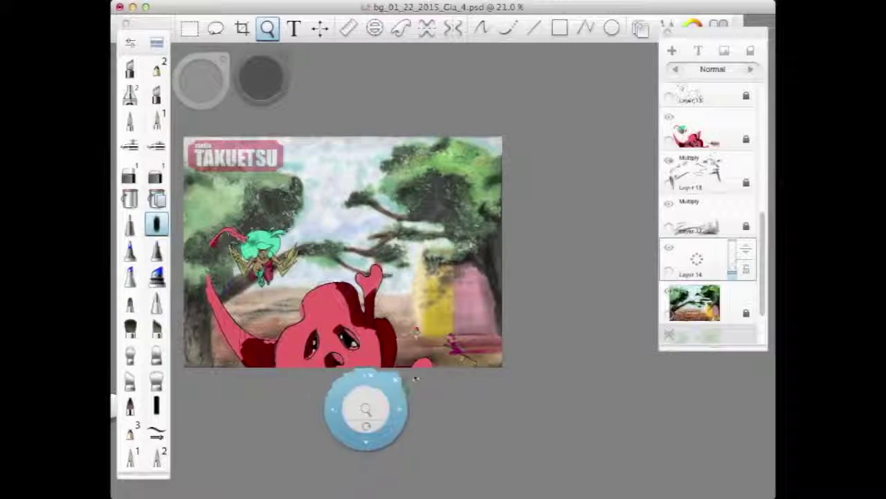
drag(455, 391, 483, 394)
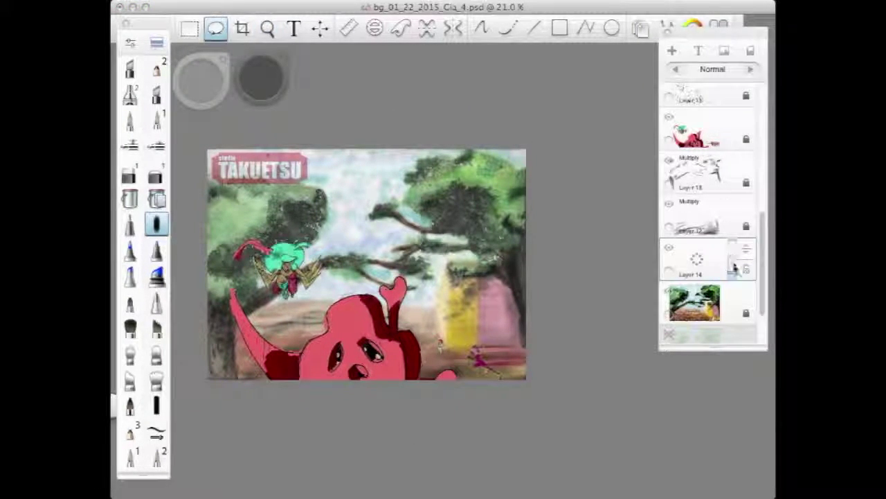
Step: Restore Layer 14 to full opacity and set its blend mode to Multiply
drag(732, 275, 747, 126)
click(750, 71)
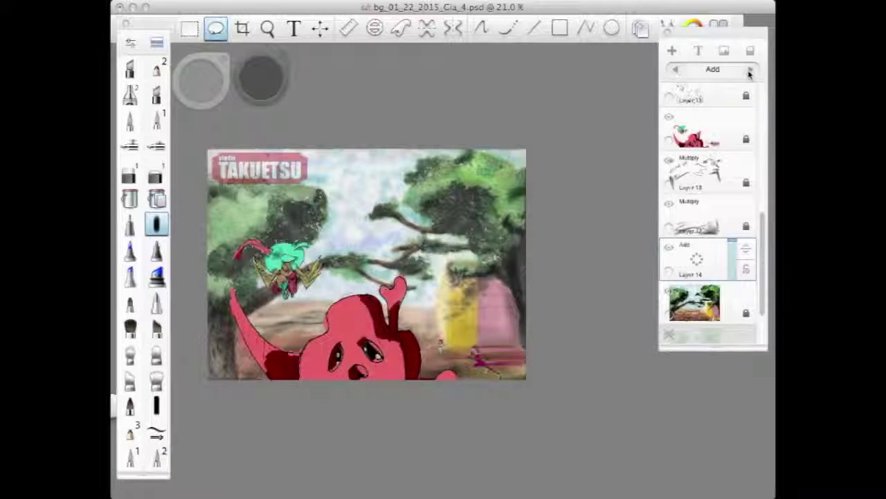
click(750, 70)
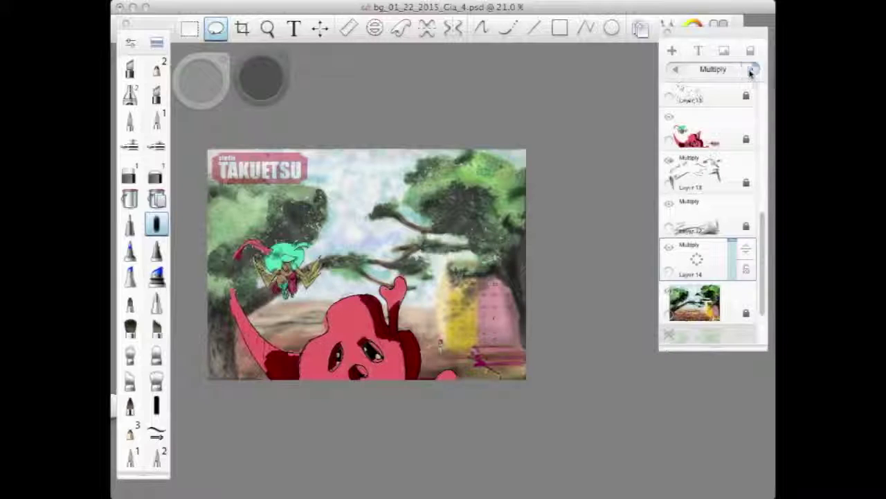
Step: Switch Layer 14 back to Normal blending and lower its opacity to 15%
click(749, 71)
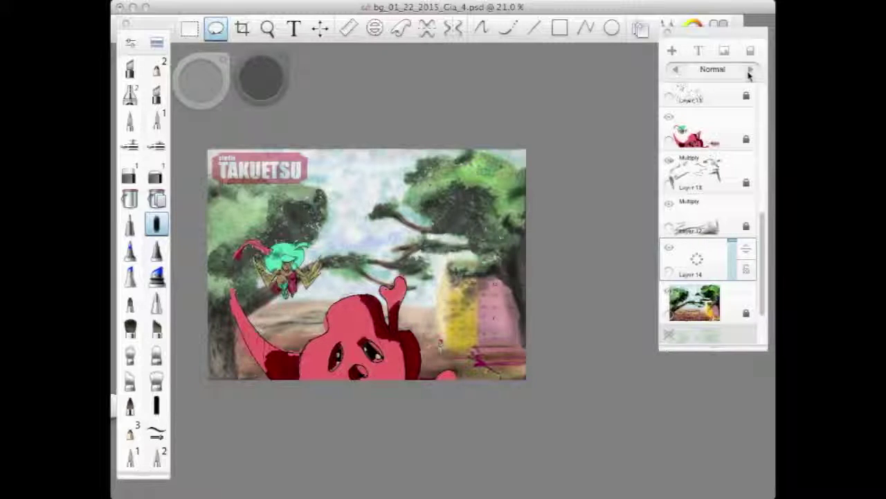
click(731, 263)
drag(733, 266, 732, 277)
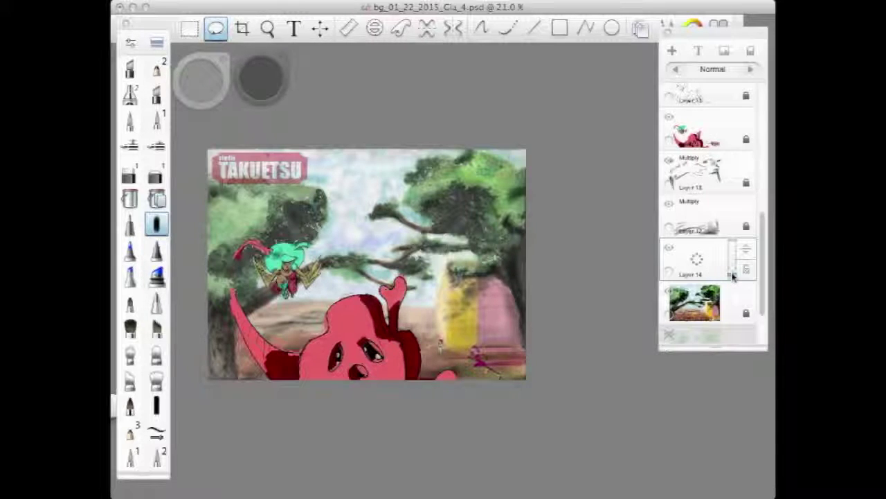
click(732, 274)
click(733, 275)
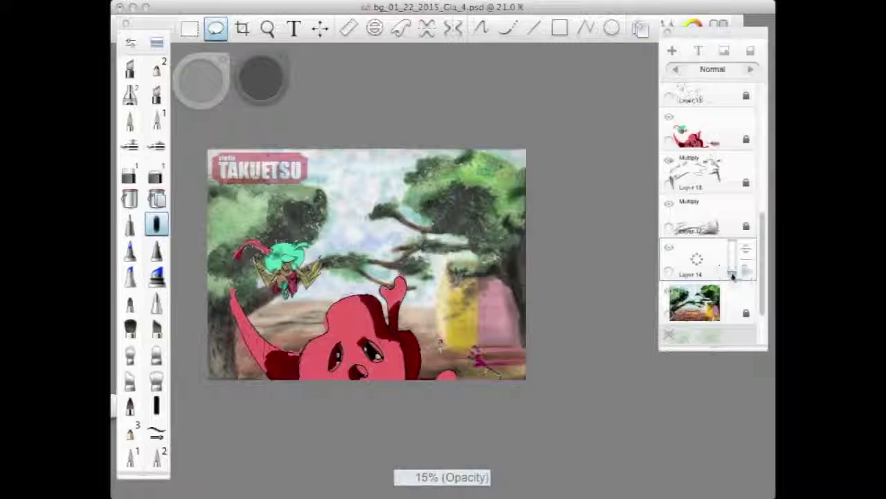
Step: Fine-tune the low opacity of Layer 14 while checking the windows close up on the yellow and pink buildings
click(268, 28)
drag(492, 313, 652, 194)
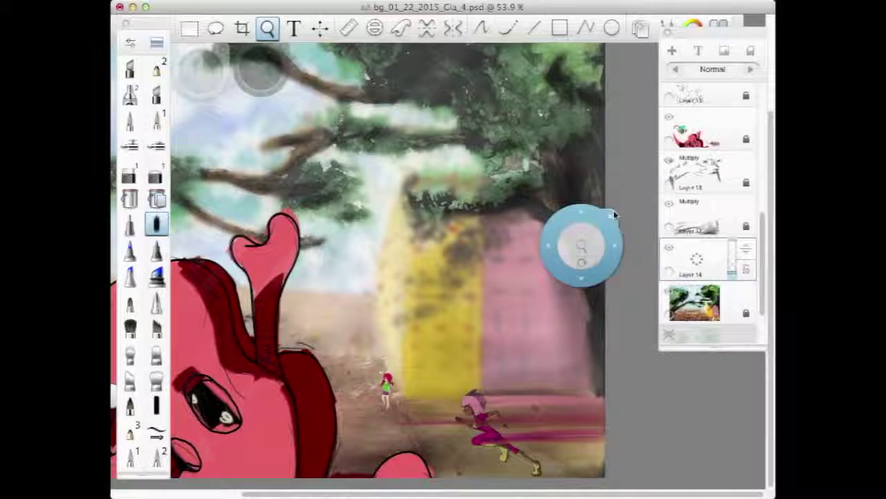
click(613, 214)
drag(732, 276, 732, 277)
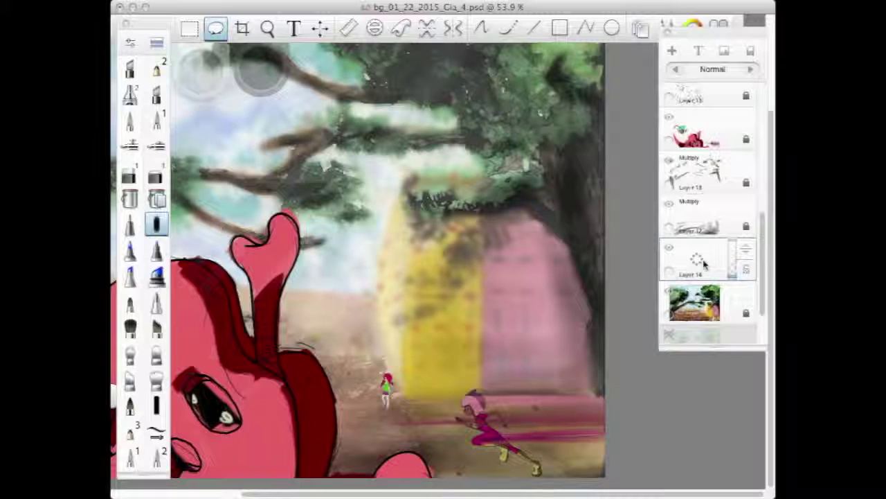
click(216, 29)
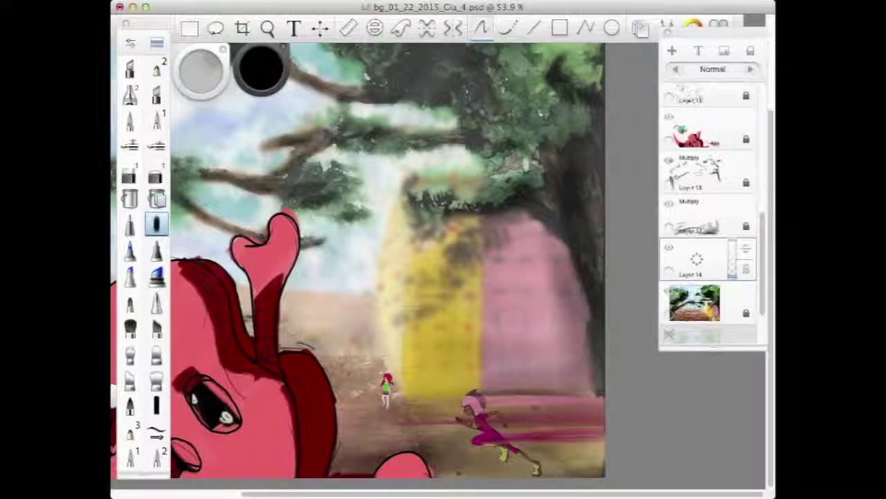
mouse_move(406, 309)
mouse_down()
mouse_move(475, 316)
mouse_move(425, 302)
mouse_move(400, 317)
mouse_up()
key(m)
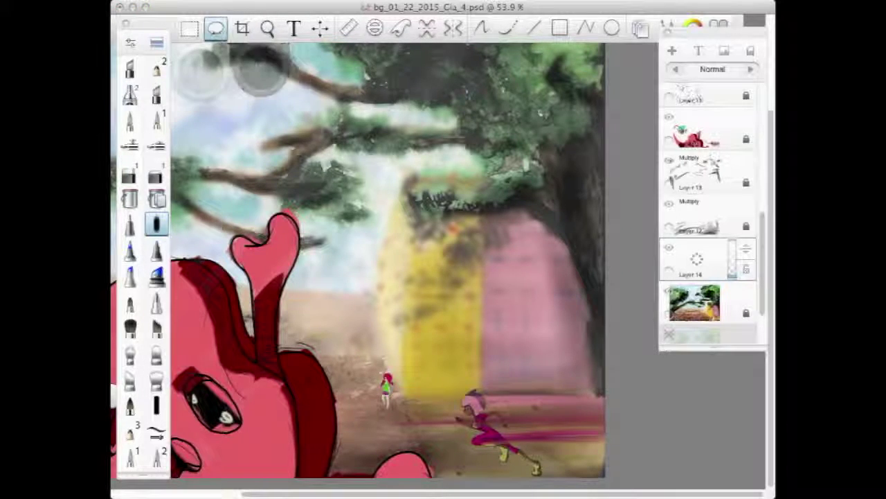
mouse_move(428, 308)
mouse_down()
mouse_move(407, 317)
mouse_move(469, 318)
mouse_move(473, 275)
mouse_up()
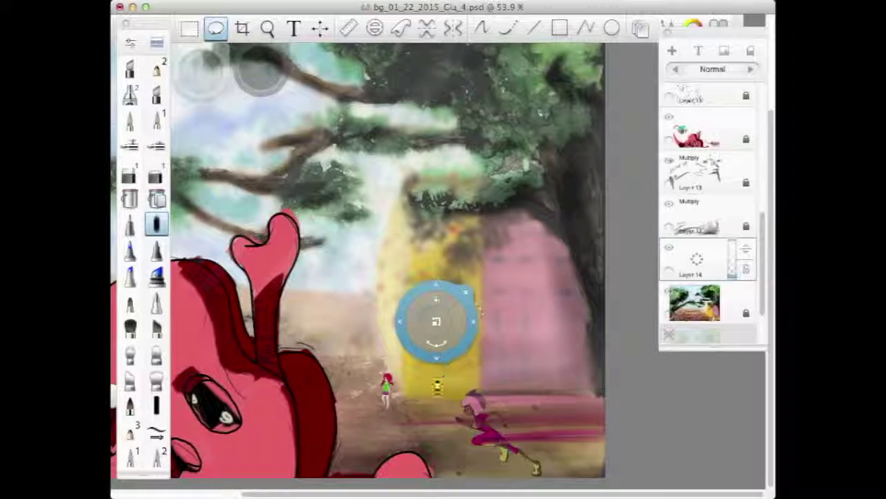
click(429, 377)
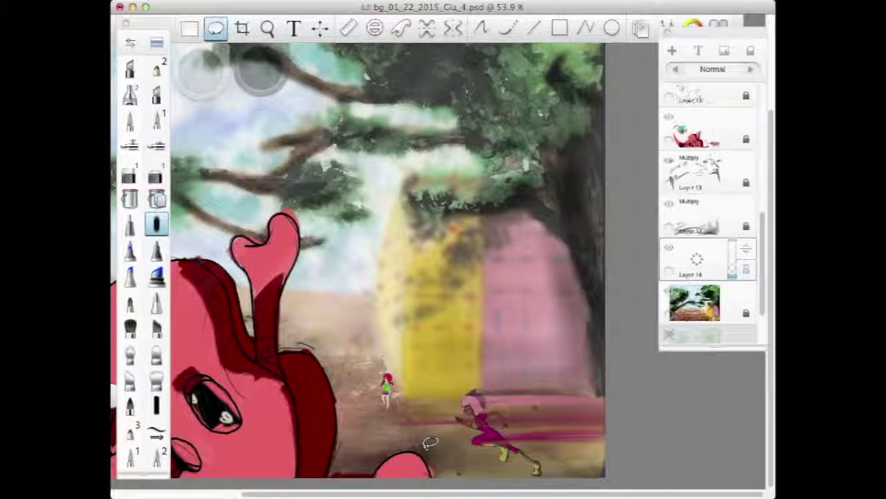
Step: Readjust the opacity of Layer 14 slightly and check the faded windows against the whole painting
drag(731, 272, 731, 275)
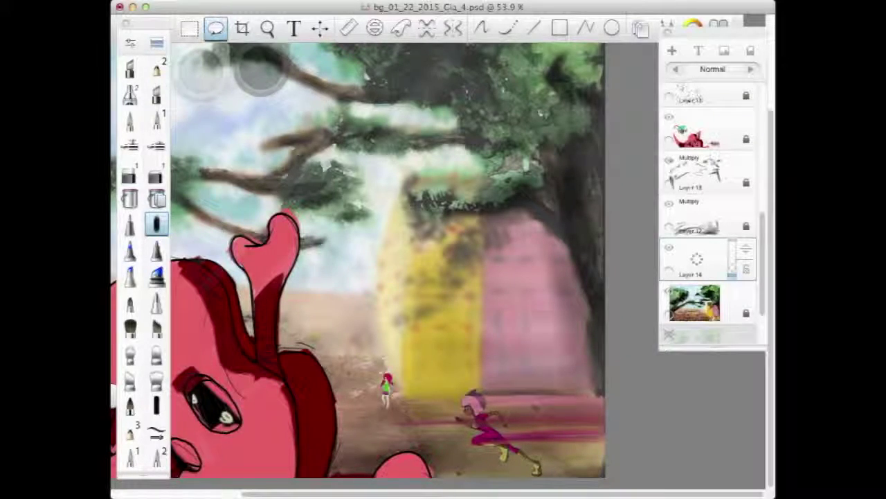
click(267, 28)
mouse_move(451, 316)
mouse_down()
mouse_move(446, 331)
mouse_move(377, 387)
mouse_move(376, 401)
mouse_move(499, 406)
mouse_move(497, 415)
mouse_up()
click(493, 389)
Step: Save the painting under its current file name, without making a separate copy
key(super+s)
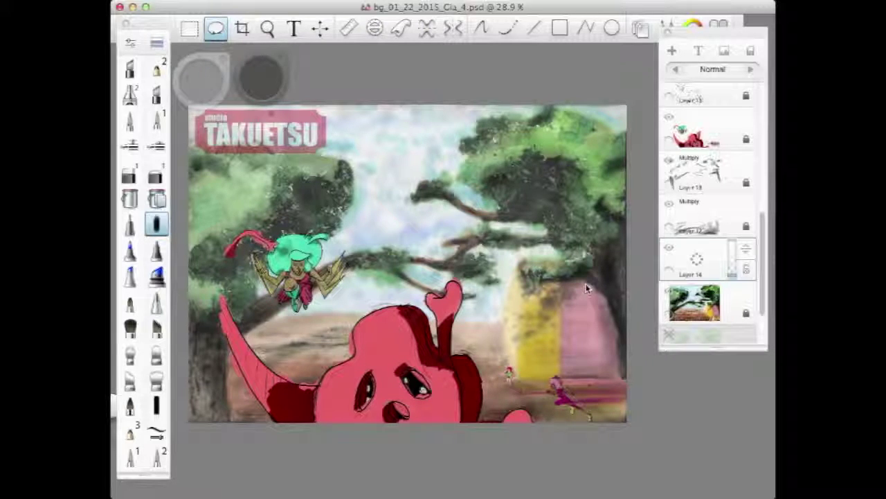
key(super+shift+s)
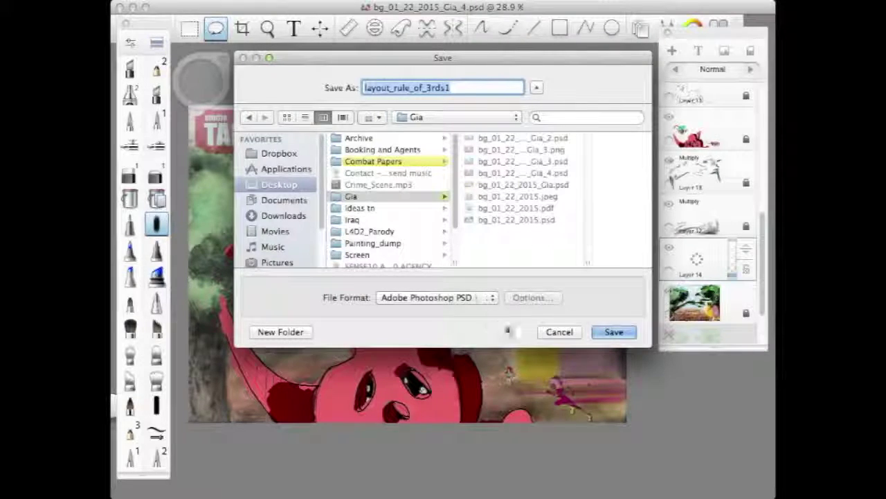
click(549, 328)
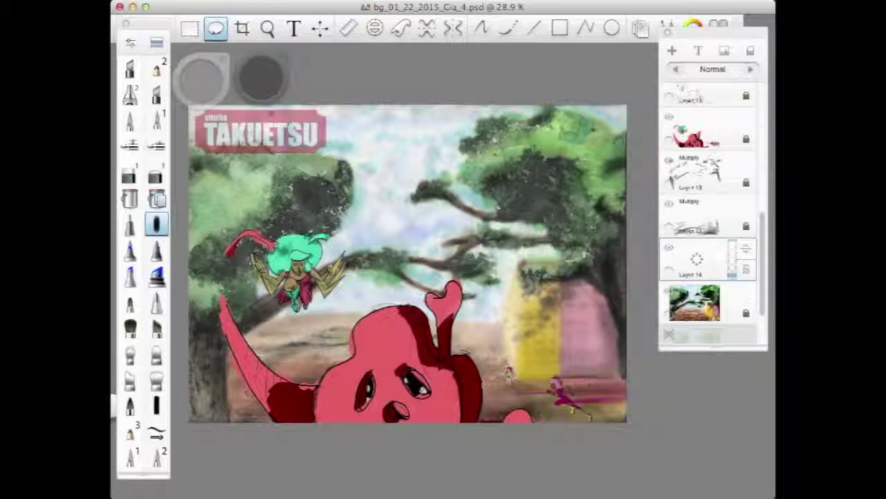